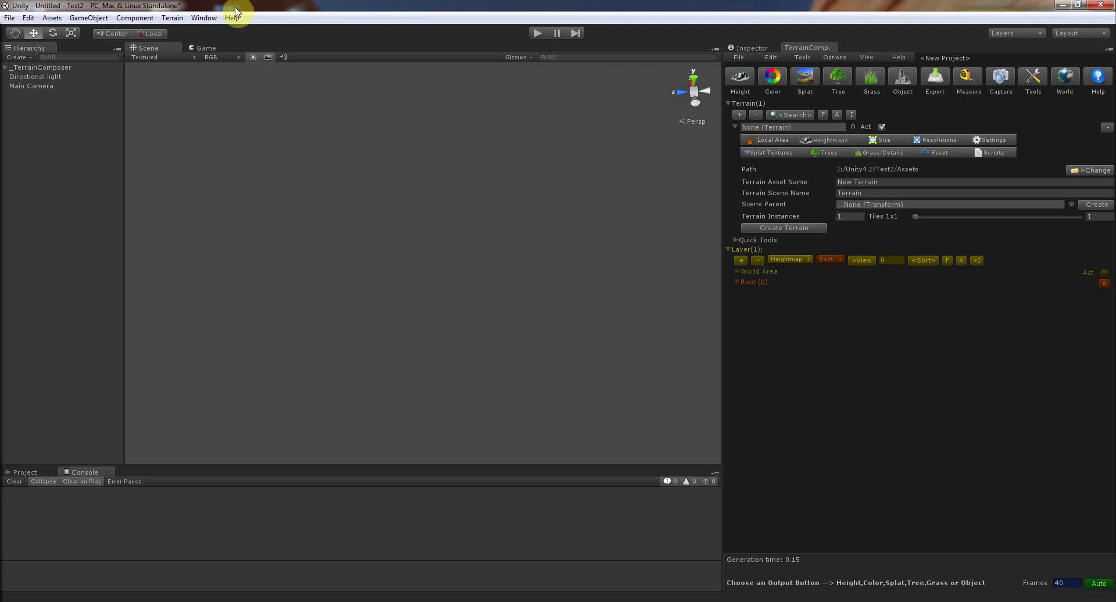
- Open the World Composer map window and show its help on mouse controls
{"action": "left_click", "coordinate": [175, 18]}
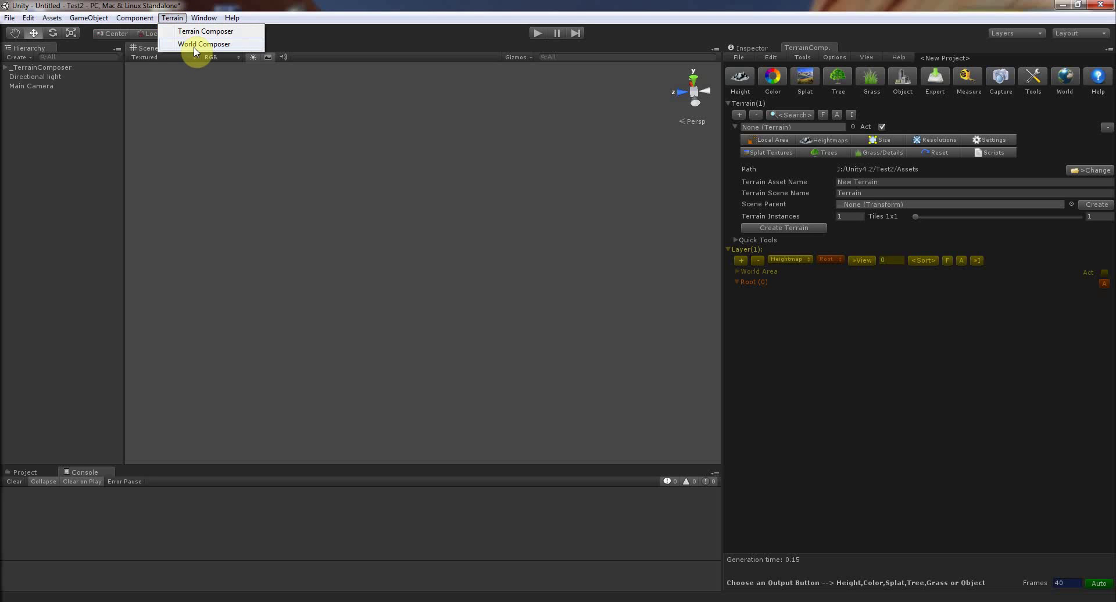
{"action": "left_click", "coordinate": [821, 387]}
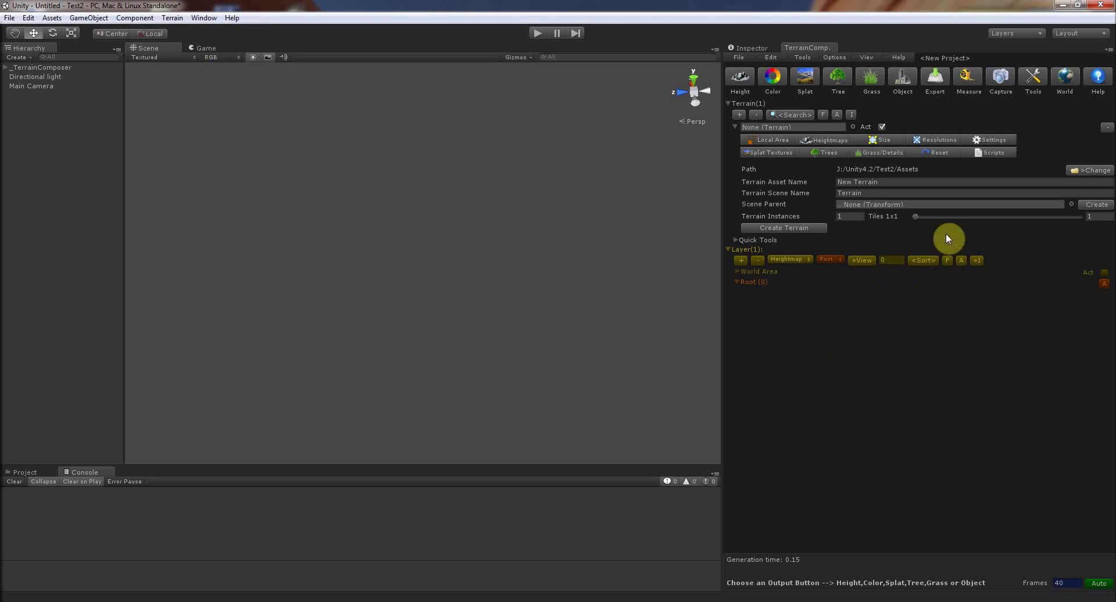
{"action": "left_click", "coordinate": [1069, 78]}
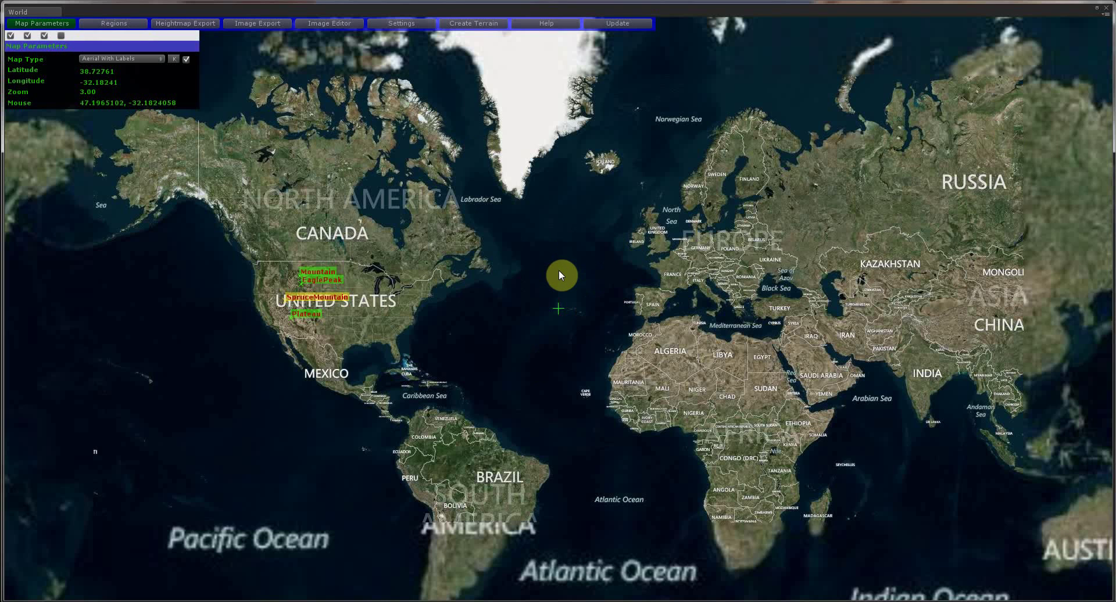
{"action": "left_click", "coordinate": [550, 25]}
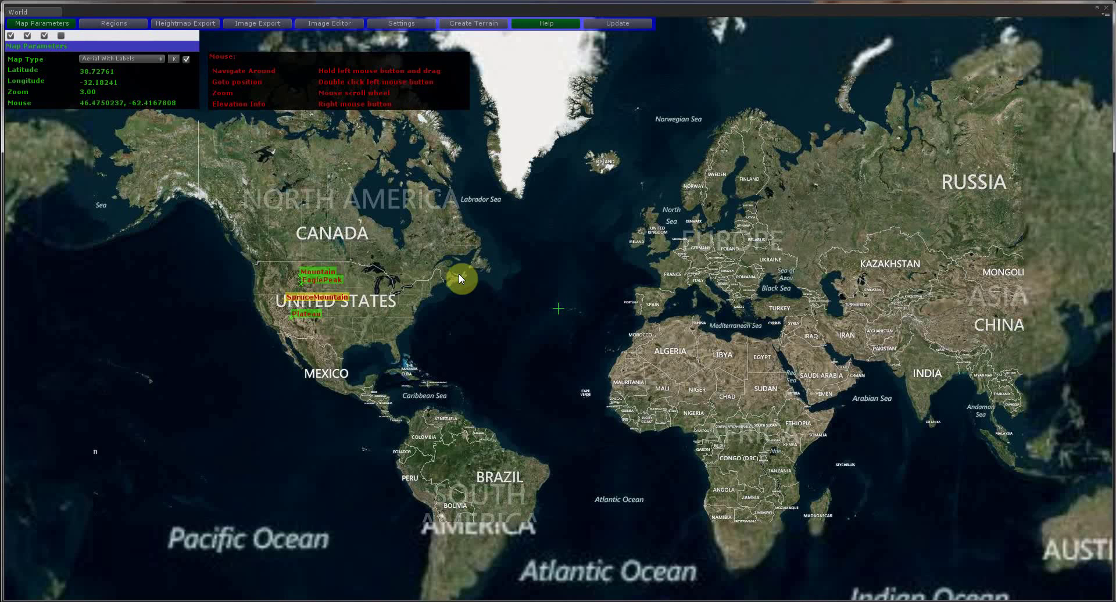
- Explore the world map's navigation by recentring on different places, ending over France at zoom level 7
{"action": "mouse_move", "coordinate": [484, 309]}
{"action": "left_mouse_down"}
{"action": "mouse_move", "coordinate": [441, 319]}
{"action": "mouse_move", "coordinate": [612, 295]}
{"action": "mouse_move", "coordinate": [575, 309]}
{"action": "mouse_move", "coordinate": [496, 305]}
{"action": "left_mouse_up"}
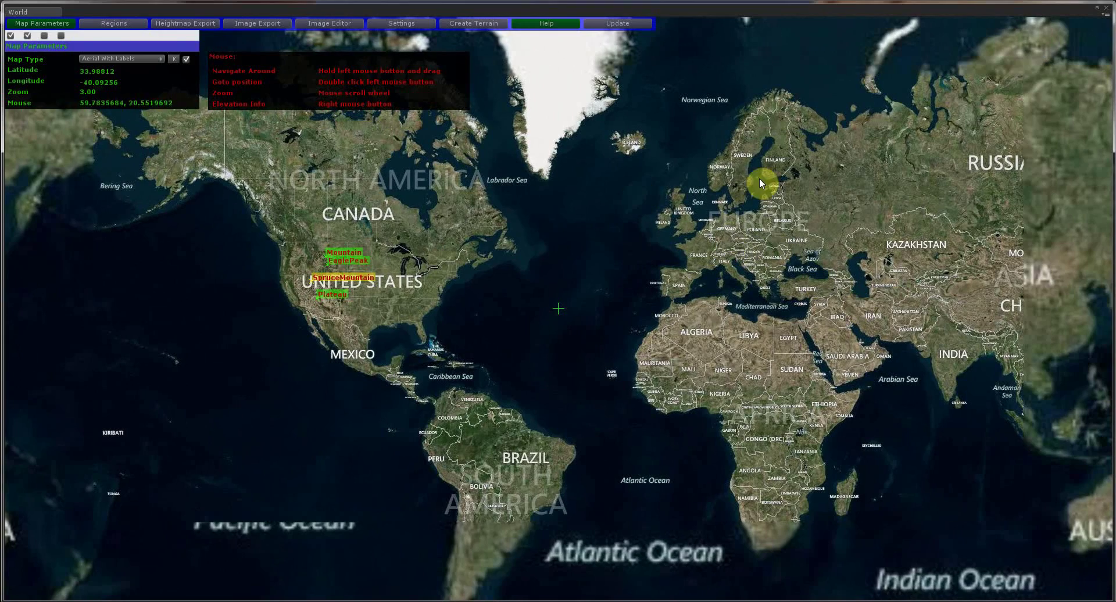
{"action": "double_click", "coordinate": [717, 174]}
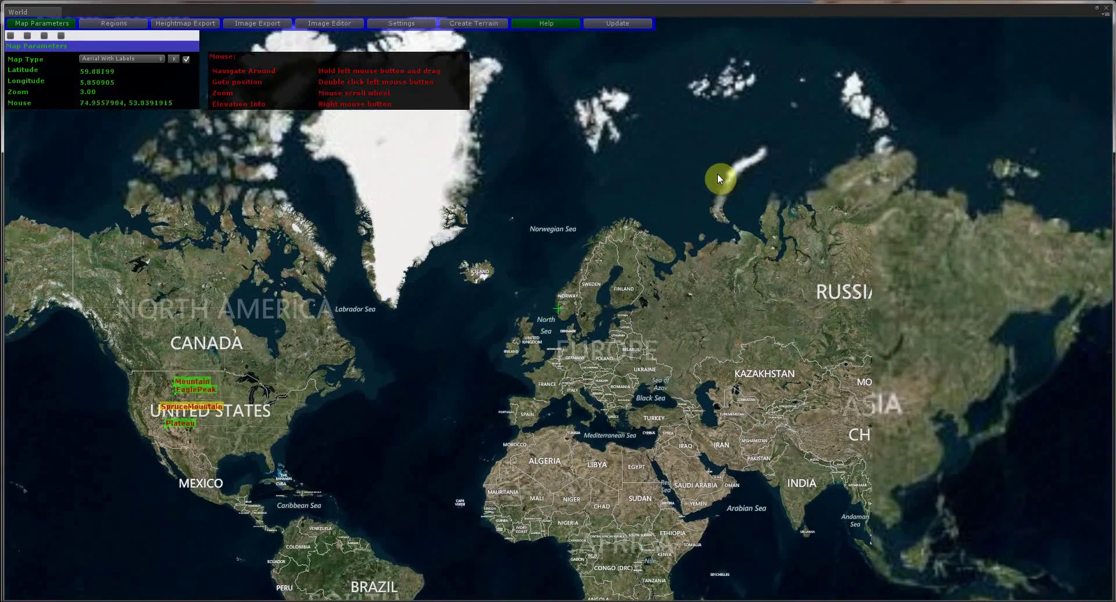
{"action": "double_click", "coordinate": [822, 306]}
{"action": "double_click", "coordinate": [605, 436]}
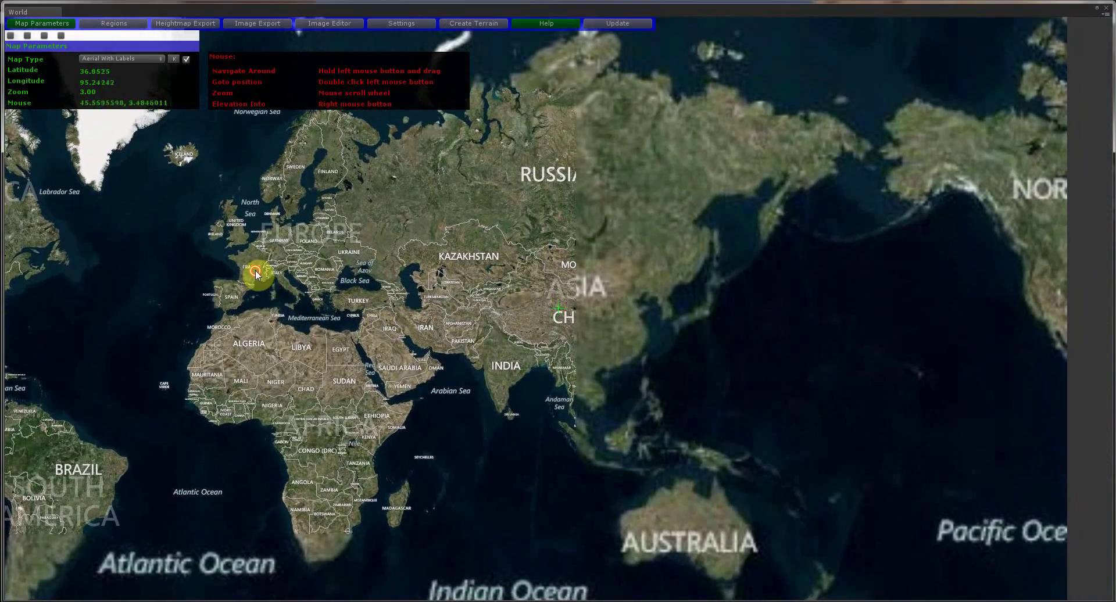
{"action": "double_click", "coordinate": [256, 270]}
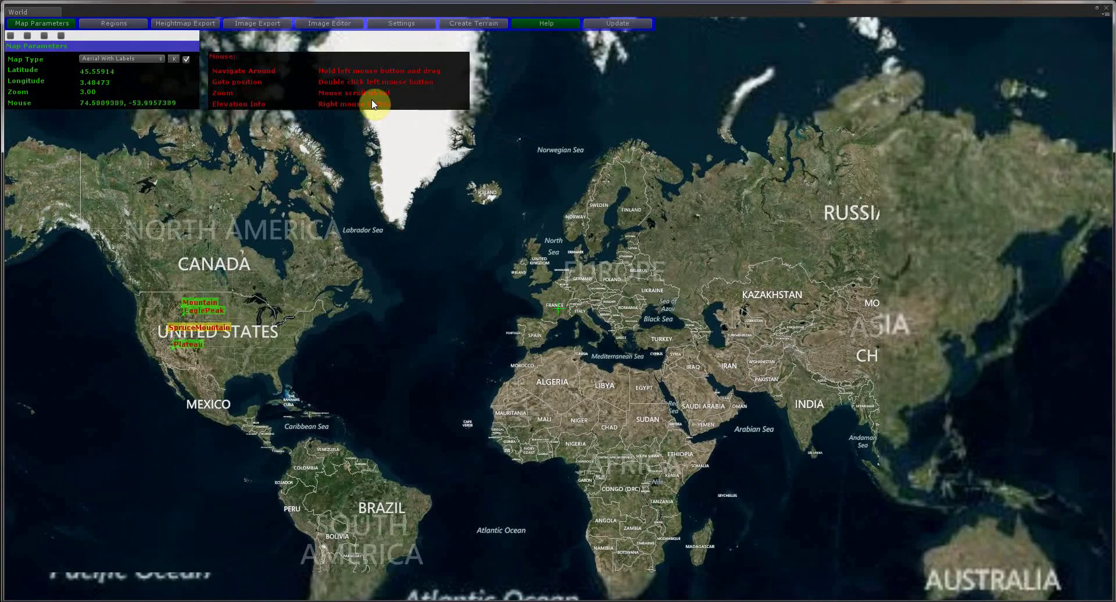
{"action": "scroll", "coordinate": [572, 308], "scroll_direction": "up", "scroll_amount": 5}
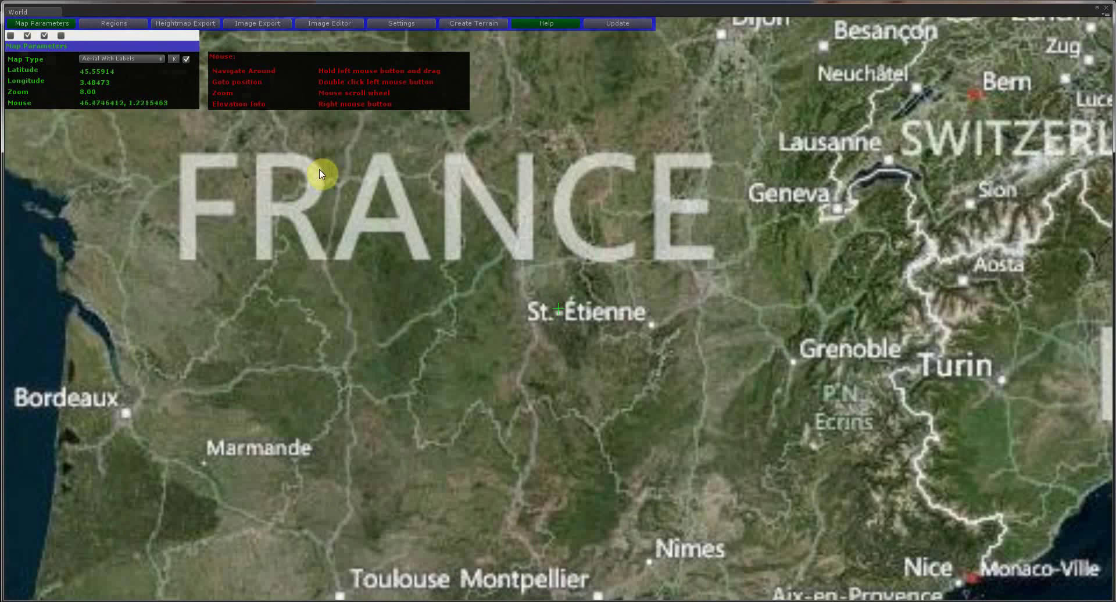
{"action": "left_click", "coordinate": [12, 37]}
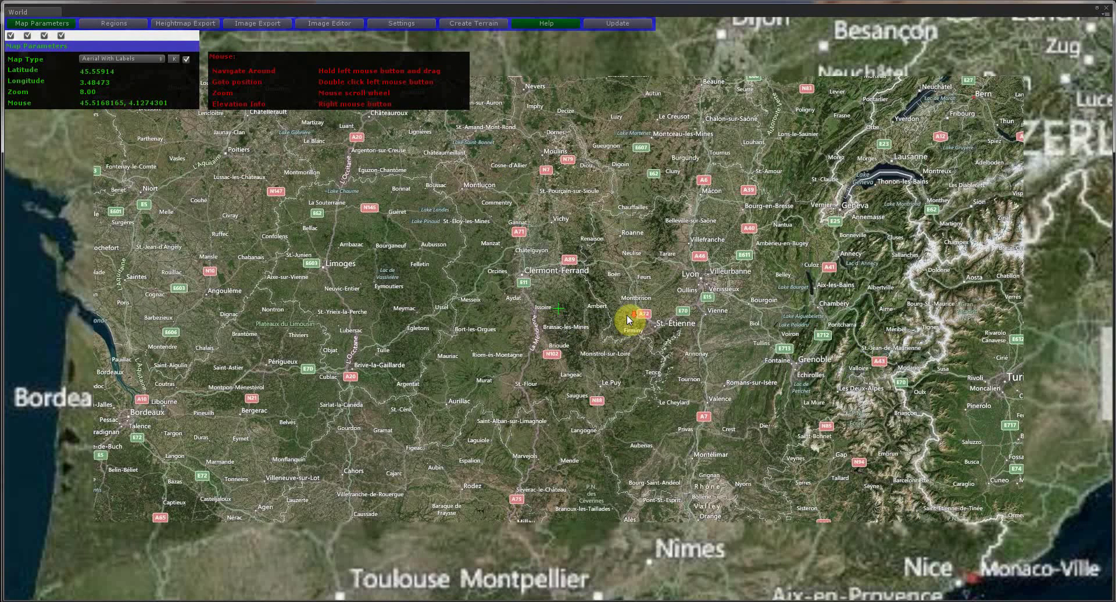
{"action": "scroll", "coordinate": [627, 315], "scroll_direction": "down", "scroll_amount": 2}
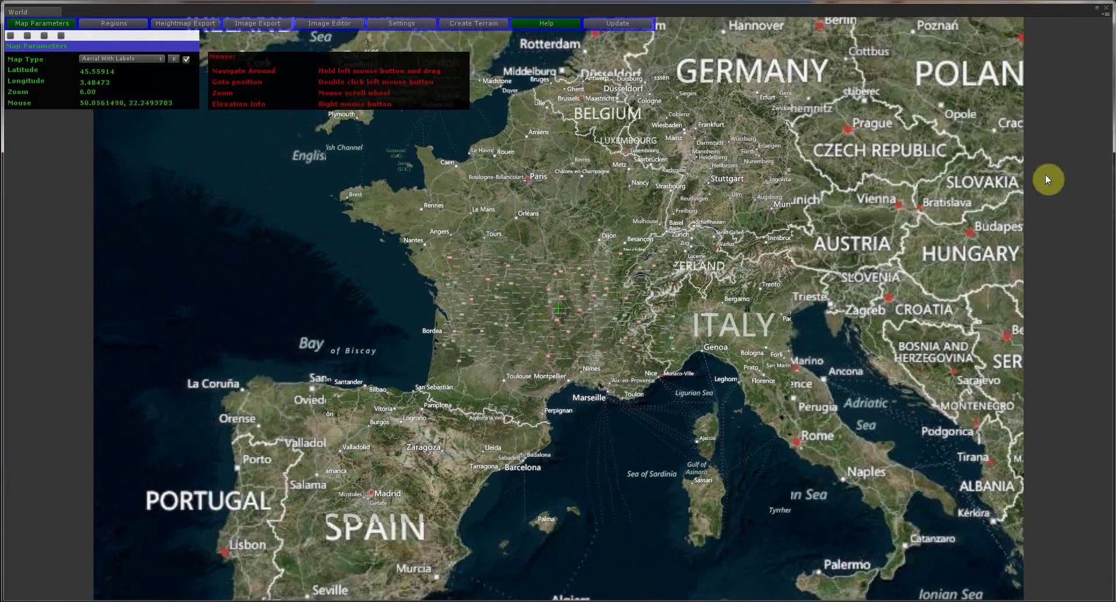
{"action": "scroll", "coordinate": [703, 270], "scroll_direction": "up", "scroll_amount": 1}
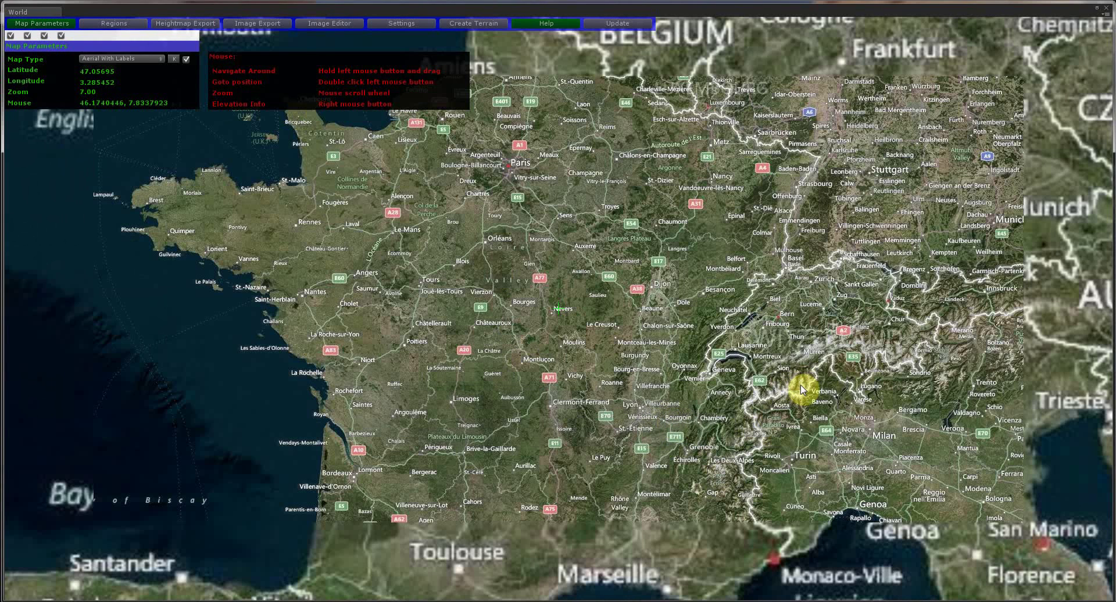
- Check the terrain elevation at several points in the Alps and central France
{"action": "right_click", "coordinate": [785, 377]}
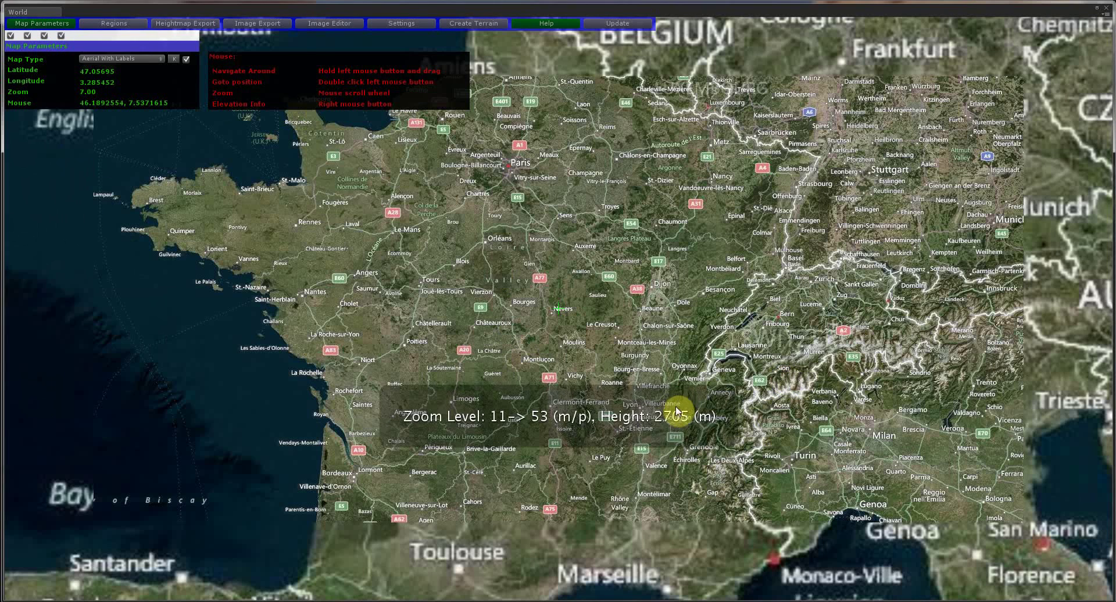
{"action": "right_click", "coordinate": [902, 356]}
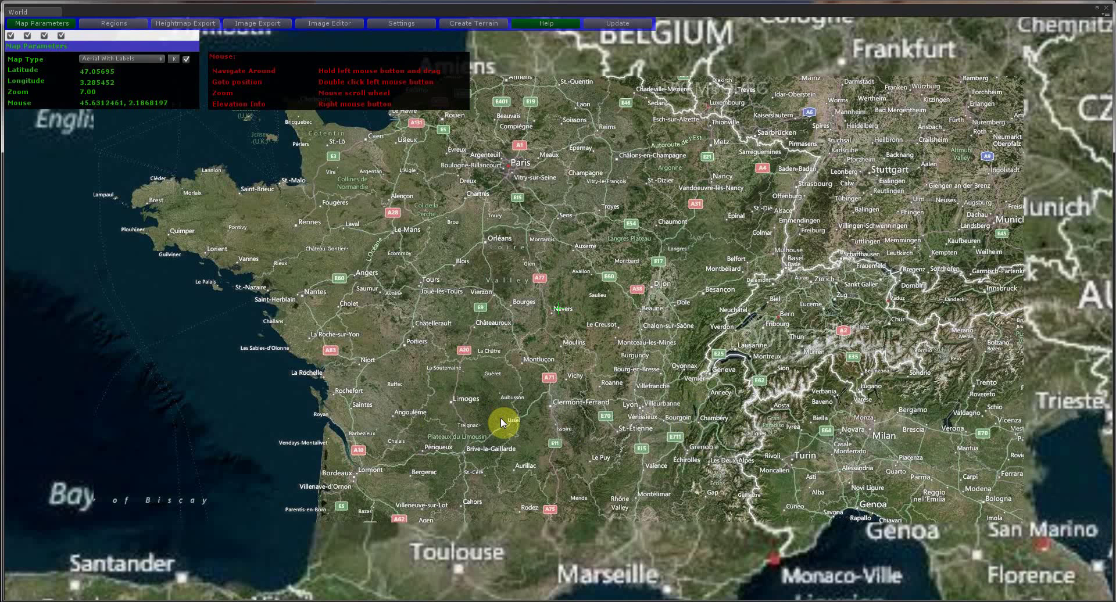
{"action": "right_click", "coordinate": [710, 469]}
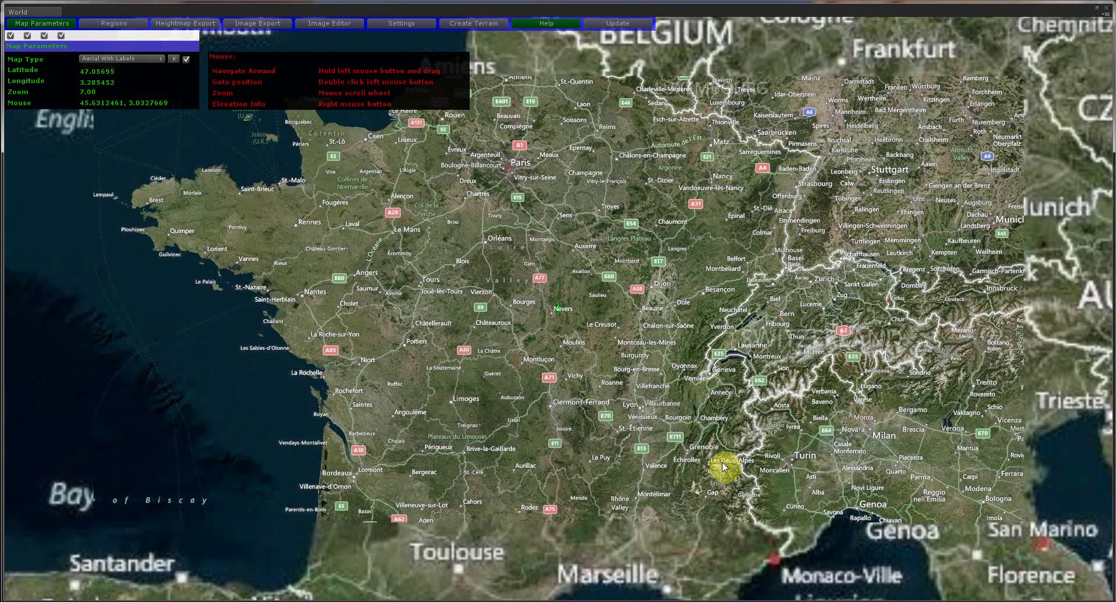
{"action": "right_click", "coordinate": [530, 414]}
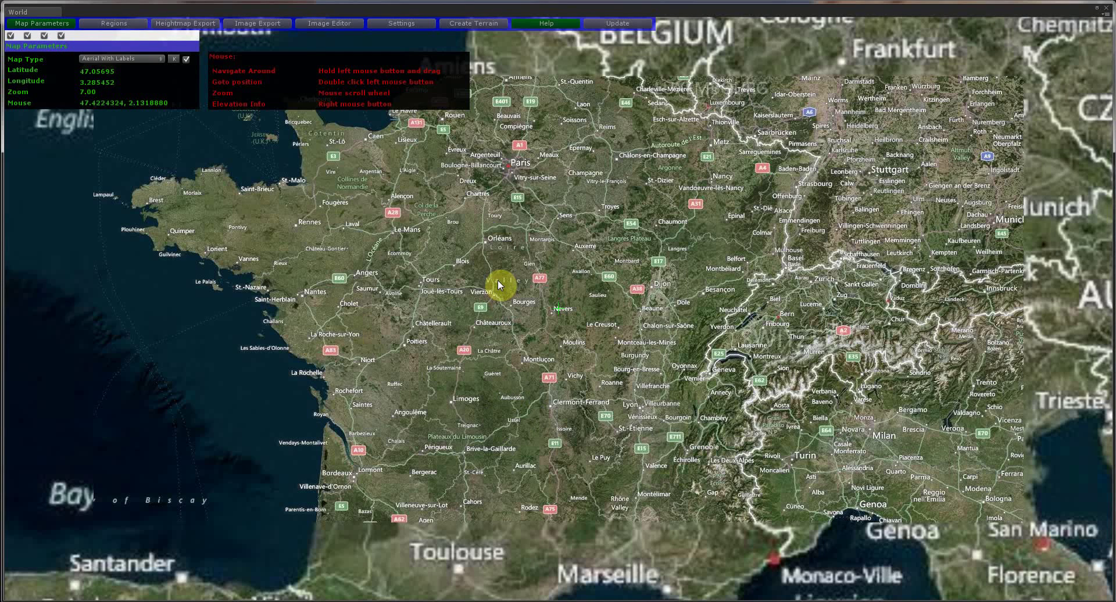
- Hide the mouse help and centre the map on Orly Airport south of Paris at zoom level 15
{"action": "left_click_drag", "start_coordinate": [511, 267], "coordinate": [602, 536]}
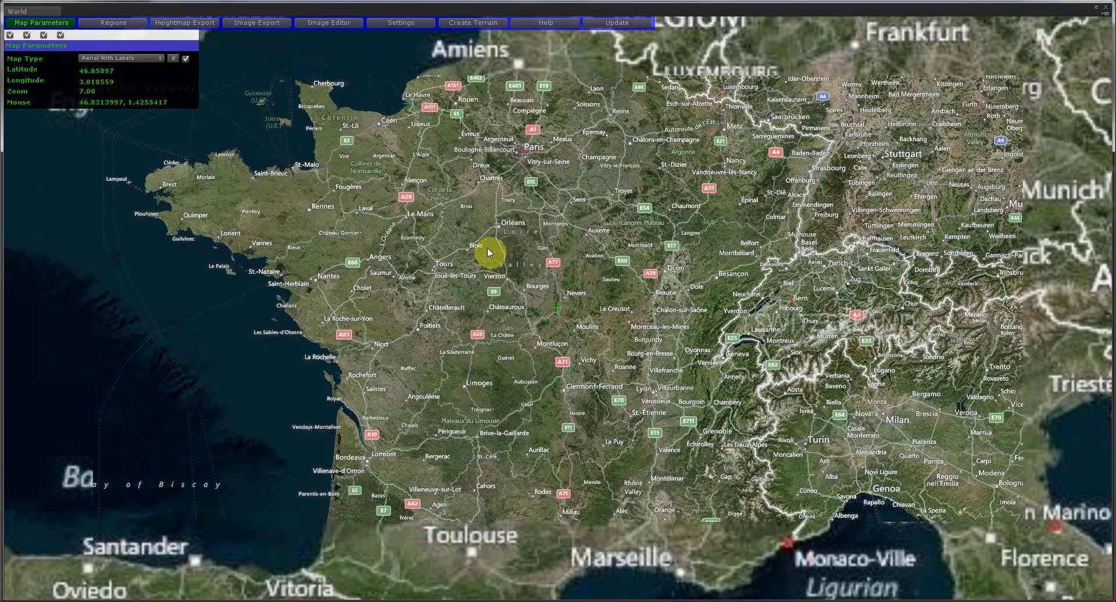
{"action": "left_click_drag", "start_coordinate": [549, 222], "coordinate": [573, 328]}
{"action": "scroll", "coordinate": [574, 324], "scroll_direction": "up", "scroll_amount": 4}
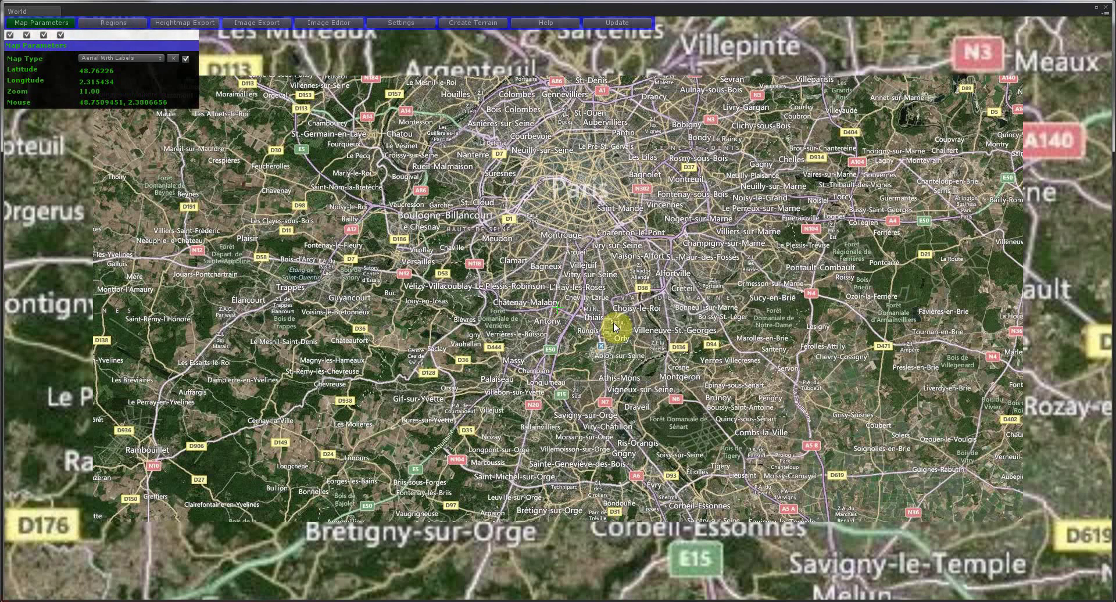
{"action": "left_click_drag", "start_coordinate": [608, 363], "coordinate": [561, 304]}
{"action": "scroll", "coordinate": [561, 302], "scroll_direction": "up", "scroll_amount": 4}
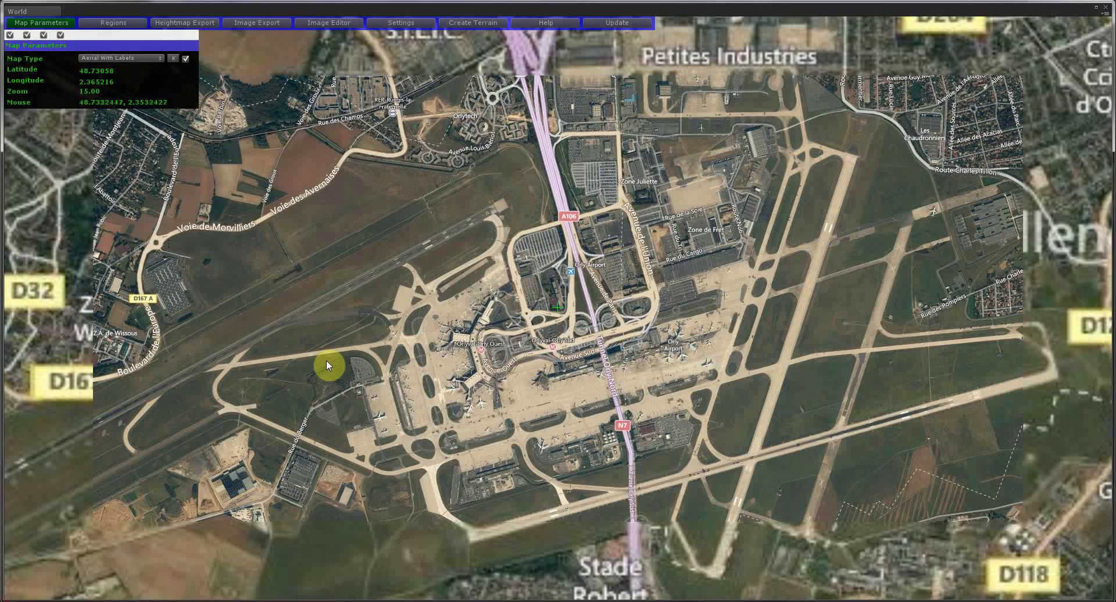
{"action": "left_click_drag", "start_coordinate": [327, 361], "coordinate": [835, 179]}
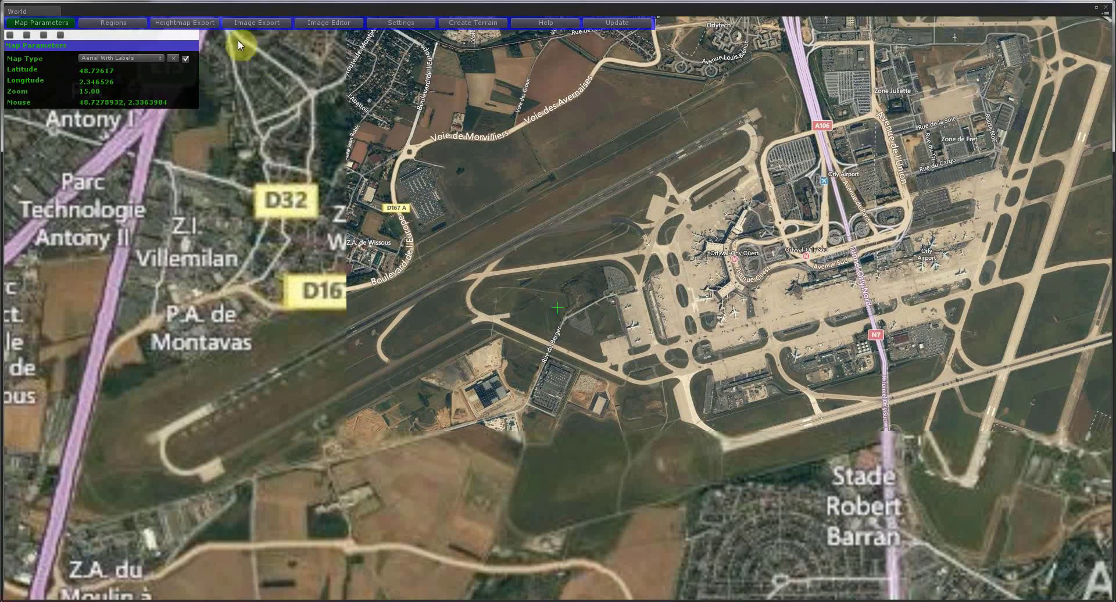
- Add a new region at the current map position and name it France
{"action": "left_click", "coordinate": [117, 24]}
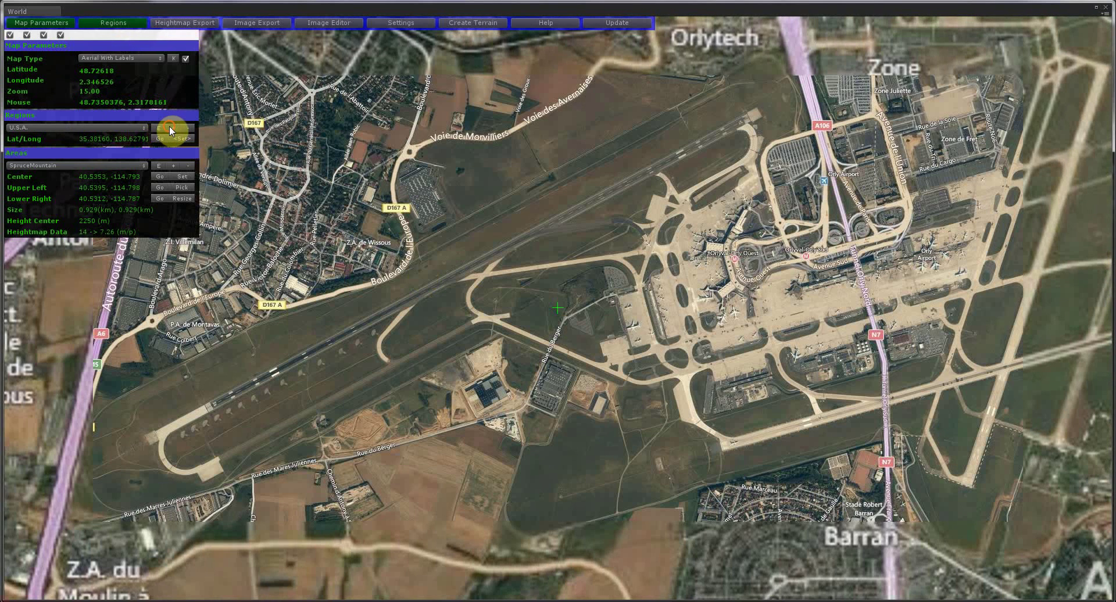
{"action": "left_click", "coordinate": [172, 127]}
{"action": "left_click", "coordinate": [158, 127]}
{"action": "left_click_drag", "start_coordinate": [82, 140], "coordinate": [3, 140]}
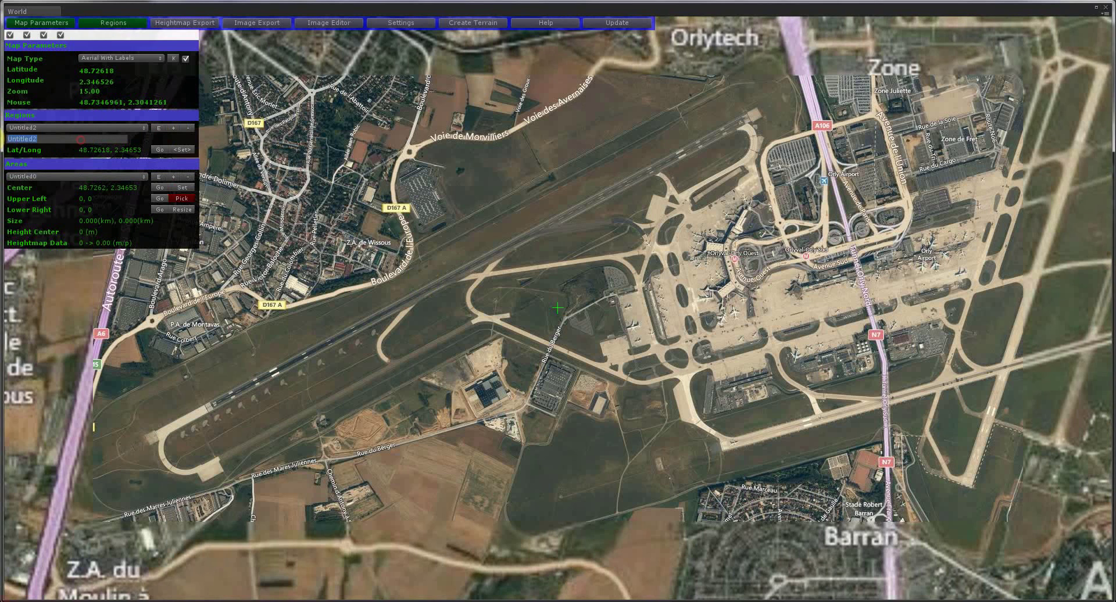
{"action": "type", "text": "France"}
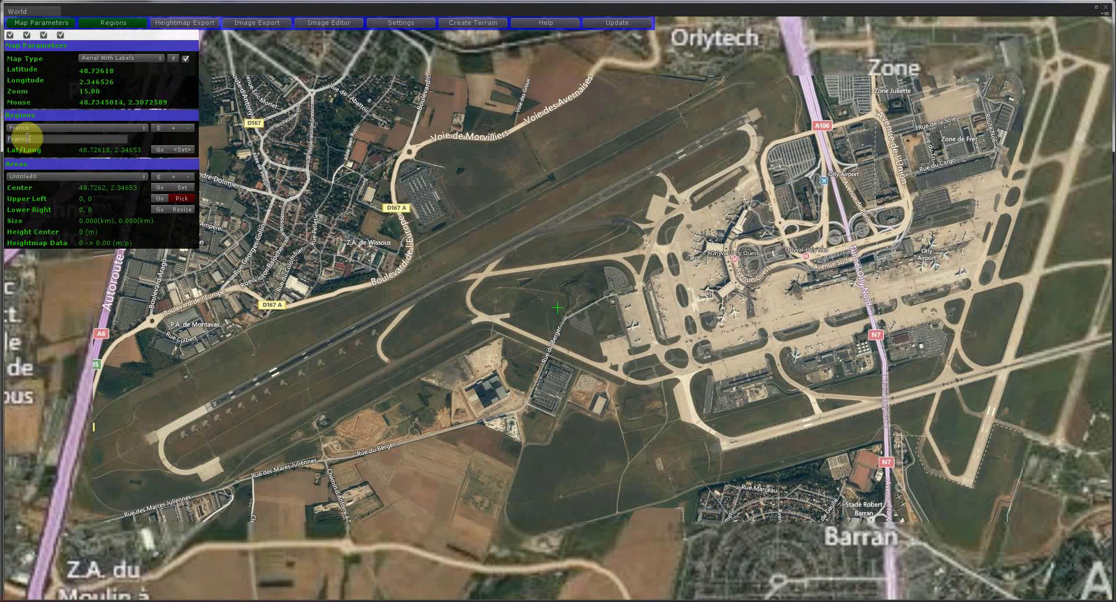
{"action": "key", "text": "Return"}
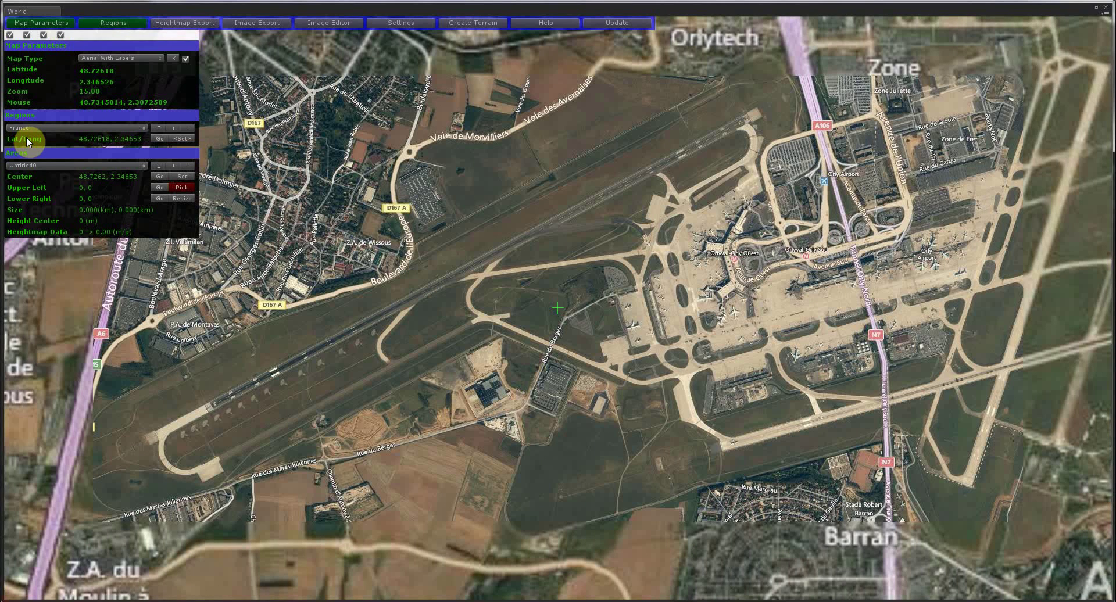
- Rename the France region's untitled area as Paris
{"action": "left_click", "coordinate": [158, 166]}
{"action": "left_click", "coordinate": [61, 180]}
{"action": "type", "text": "Par"}
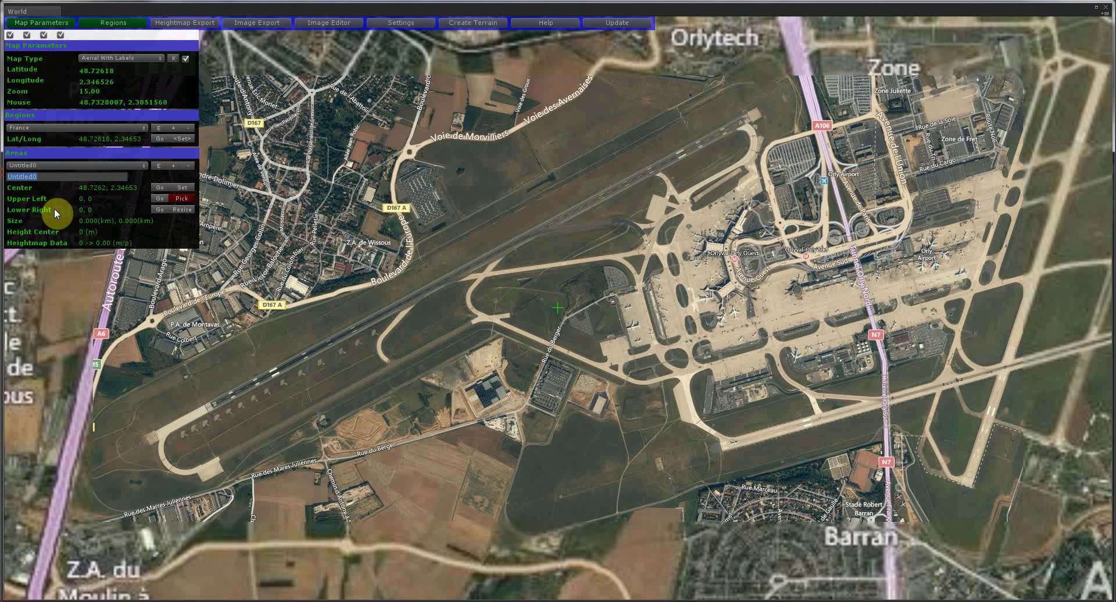
{"action": "type", "text": "is"}
{"action": "key", "text": "Return"}
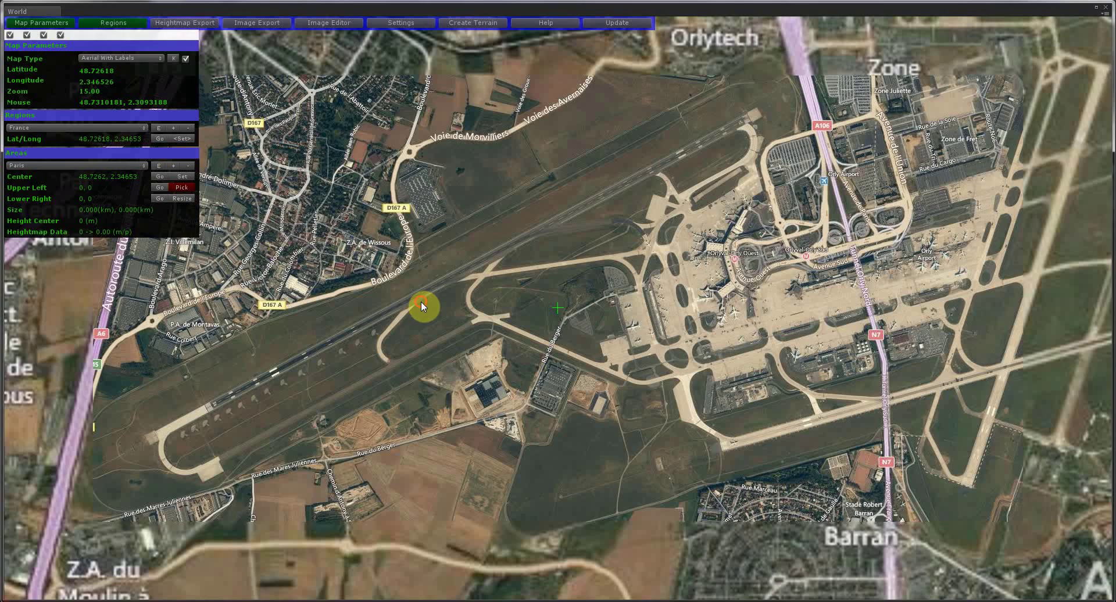
- Pick the Paris area's corners around Orly Airport, making a rectangle about 8.07 by 3.23 km with 10x4 tiles
{"action": "scroll", "coordinate": [421, 301], "scroll_direction": "down", "scroll_amount": 1}
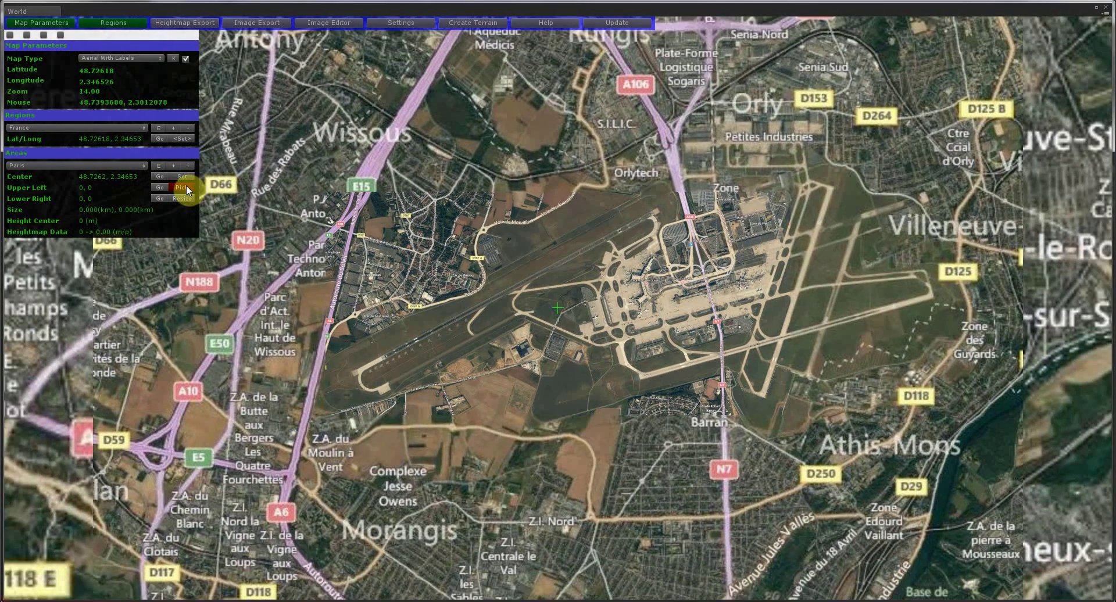
{"action": "left_click", "coordinate": [186, 188]}
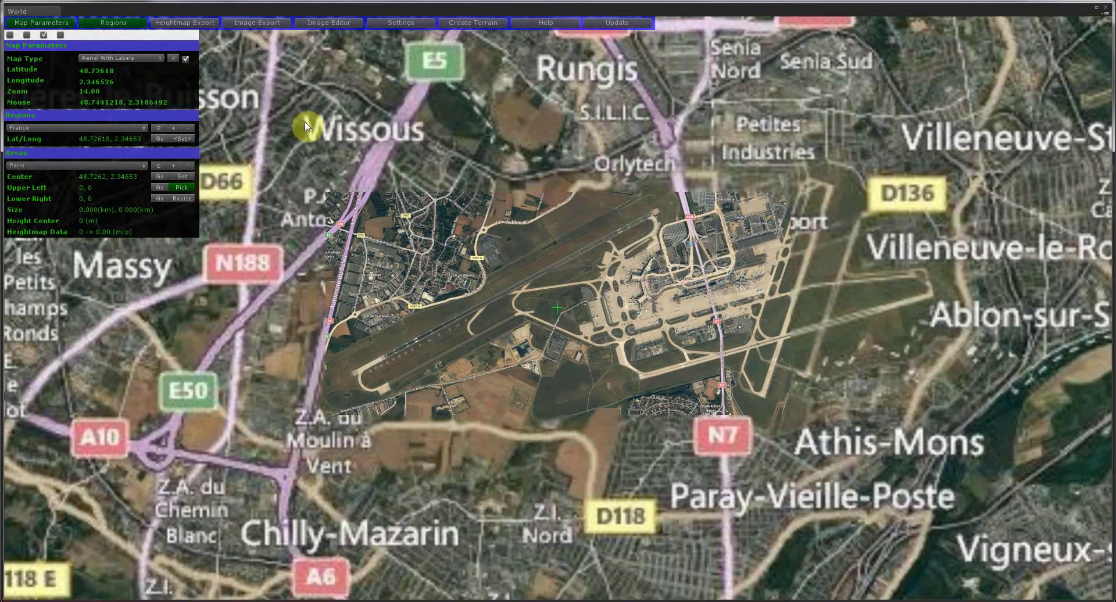
{"action": "left_click", "coordinate": [302, 121]}
{"action": "left_click_drag", "start_coordinate": [303, 123], "coordinate": [936, 390]}
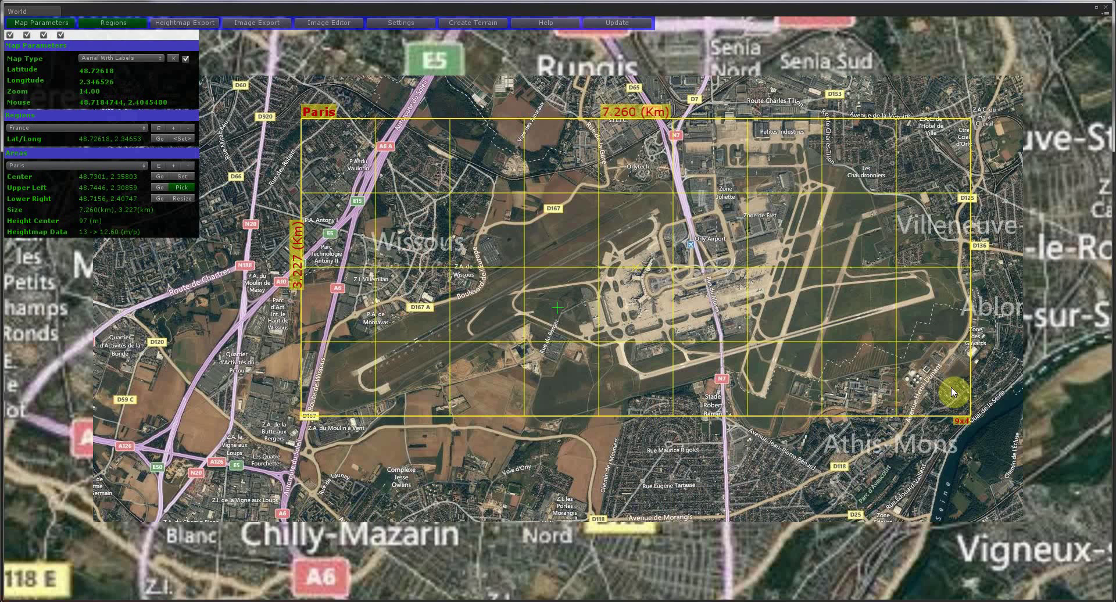
{"action": "left_click_drag", "start_coordinate": [1007, 390], "coordinate": [1014, 392]}
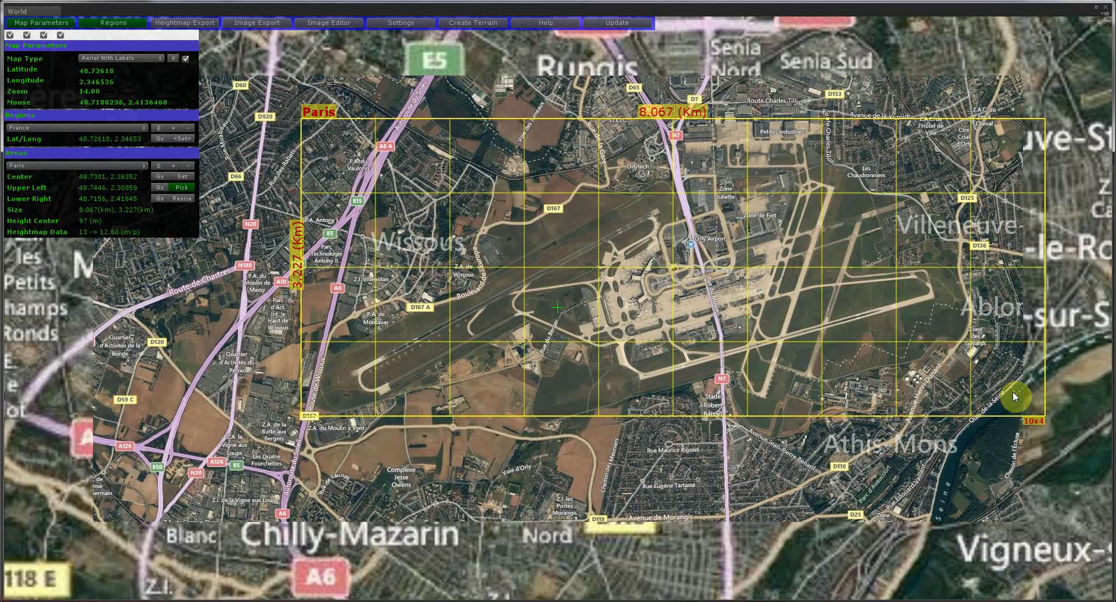
{"action": "left_click", "coordinate": [1013, 392]}
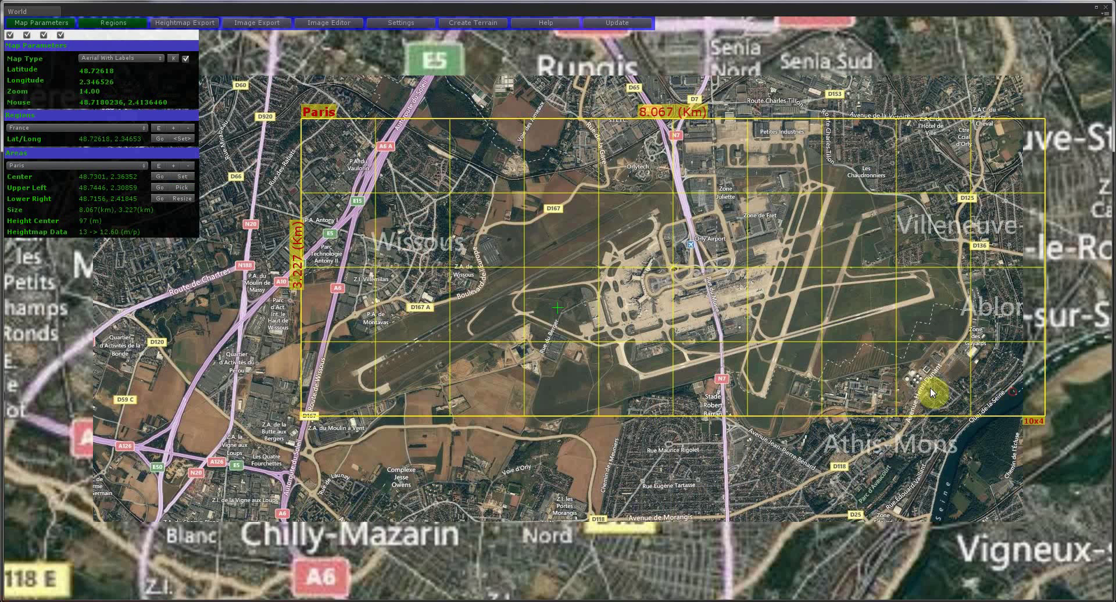
- Enable resizing for the Paris area and reposition its rectangle so that it covers the whole airport
{"action": "left_click", "coordinate": [182, 200]}
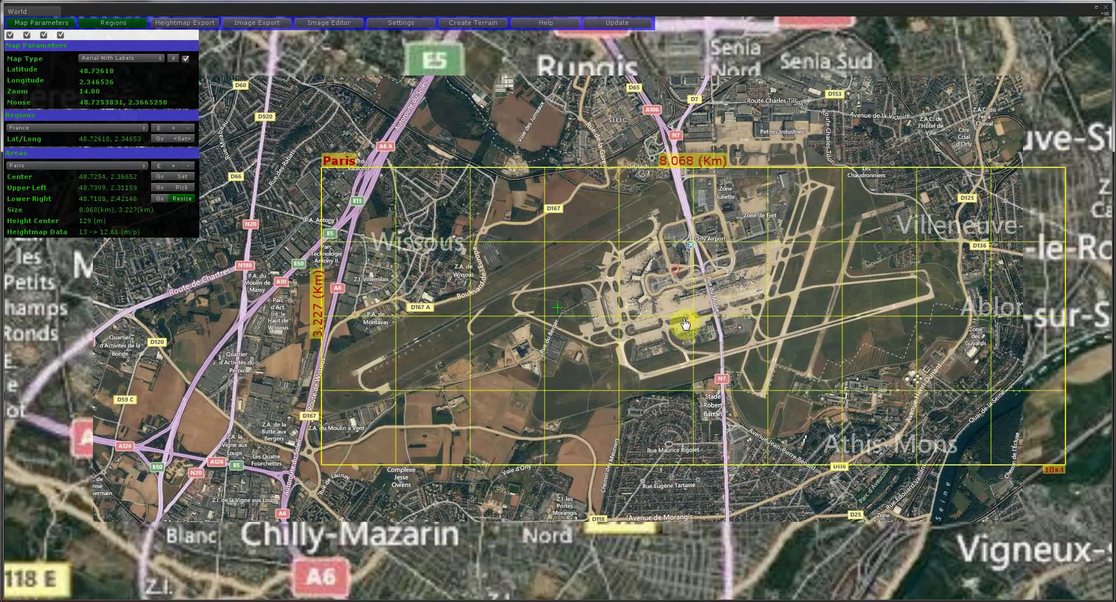
{"action": "left_click", "coordinate": [907, 293]}
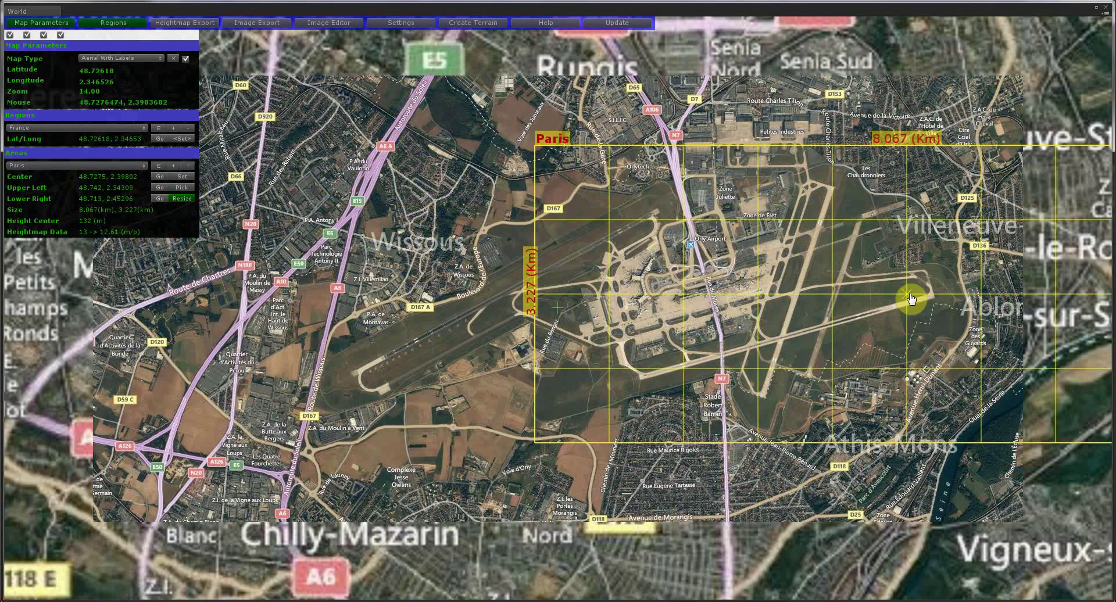
{"action": "left_click_drag", "start_coordinate": [754, 298], "coordinate": [690, 301]}
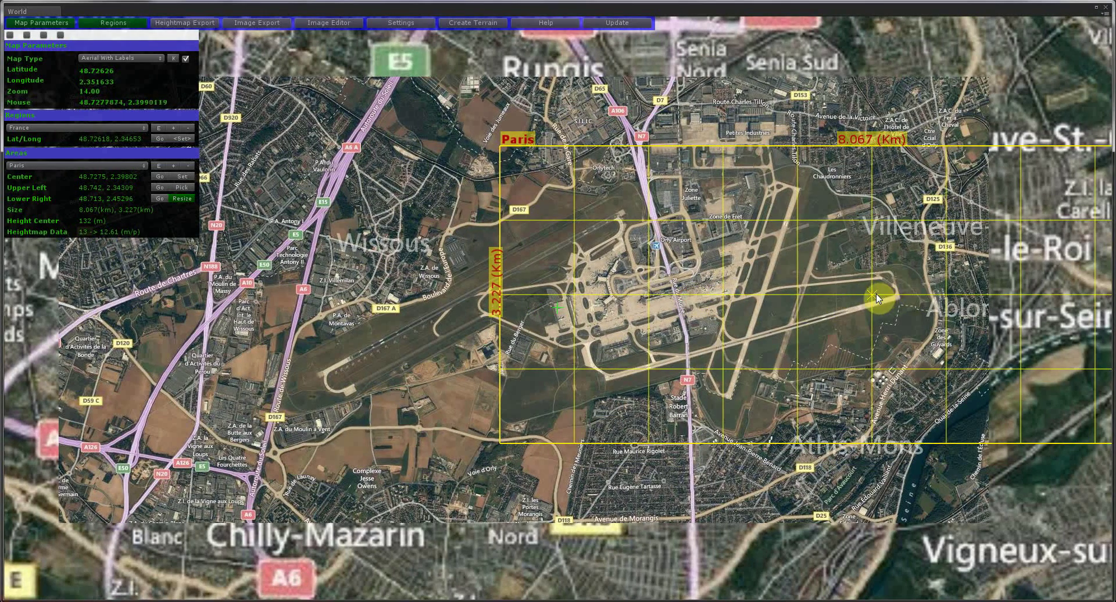
{"action": "left_click_drag", "start_coordinate": [874, 300], "coordinate": [643, 298]}
{"action": "mouse_move", "coordinate": [1016, 290]}
{"action": "left_mouse_down"}
{"action": "mouse_move", "coordinate": [778, 288]}
{"action": "mouse_move", "coordinate": [997, 299]}
{"action": "left_mouse_up"}
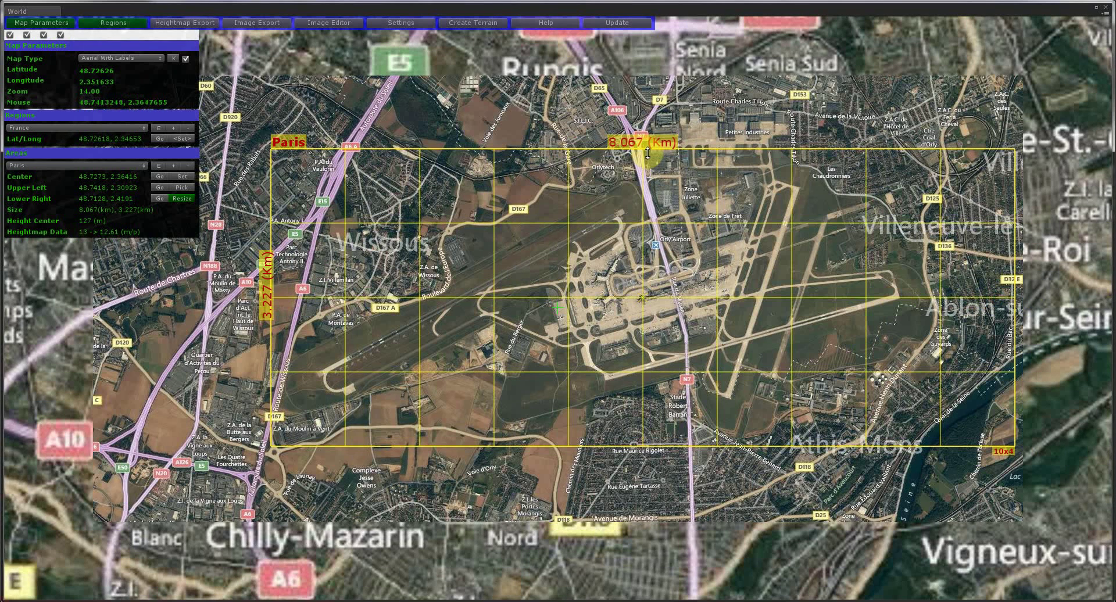
- Finish resizing the Paris area, turn resizing off, and show the heightmap and image export settings
{"action": "mouse_move", "coordinate": [648, 153]}
{"action": "left_mouse_down"}
{"action": "mouse_move", "coordinate": [657, 222]}
{"action": "mouse_move", "coordinate": [654, 153]}
{"action": "left_mouse_up"}
{"action": "left_click", "coordinate": [172, 199]}
{"action": "left_click", "coordinate": [197, 24]}
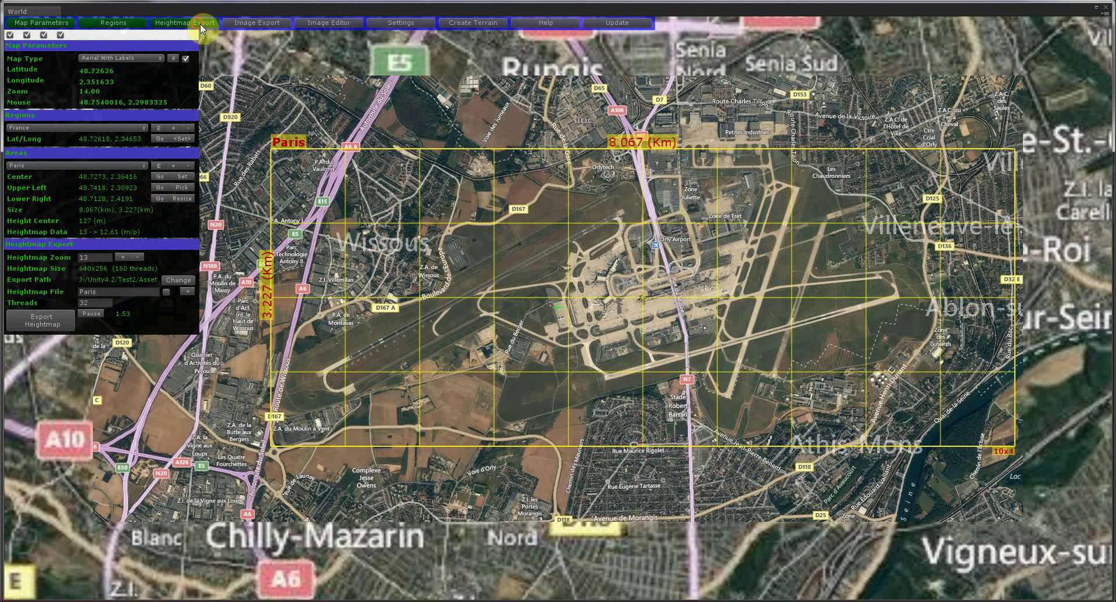
{"action": "left_click", "coordinate": [251, 25]}
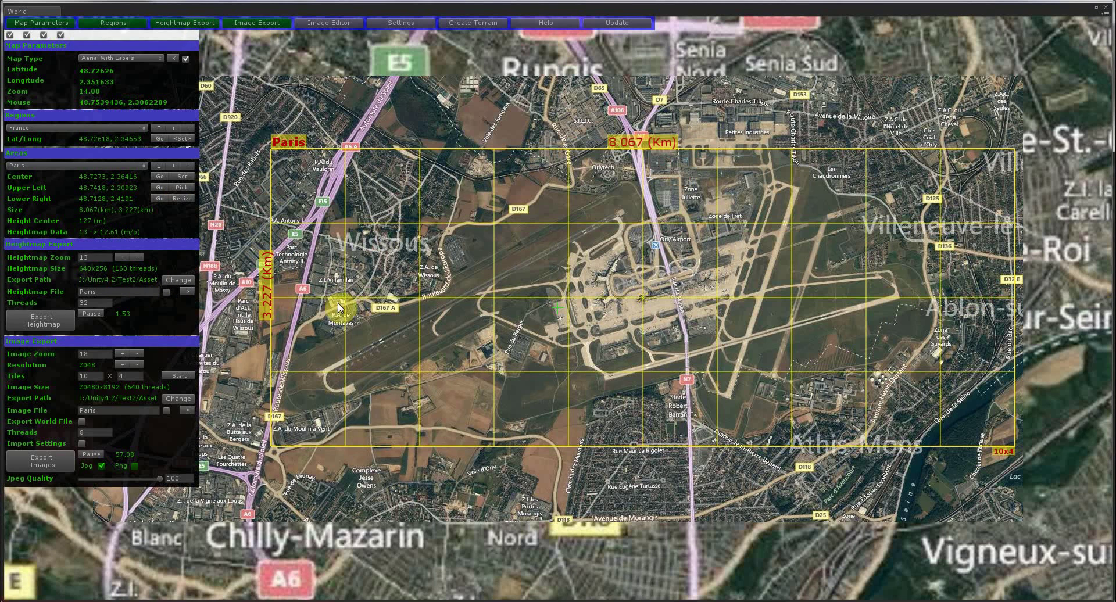
- Set the export path to the Assets/World/Paris folder and check the full paths for both exports
{"action": "left_click", "coordinate": [186, 291]}
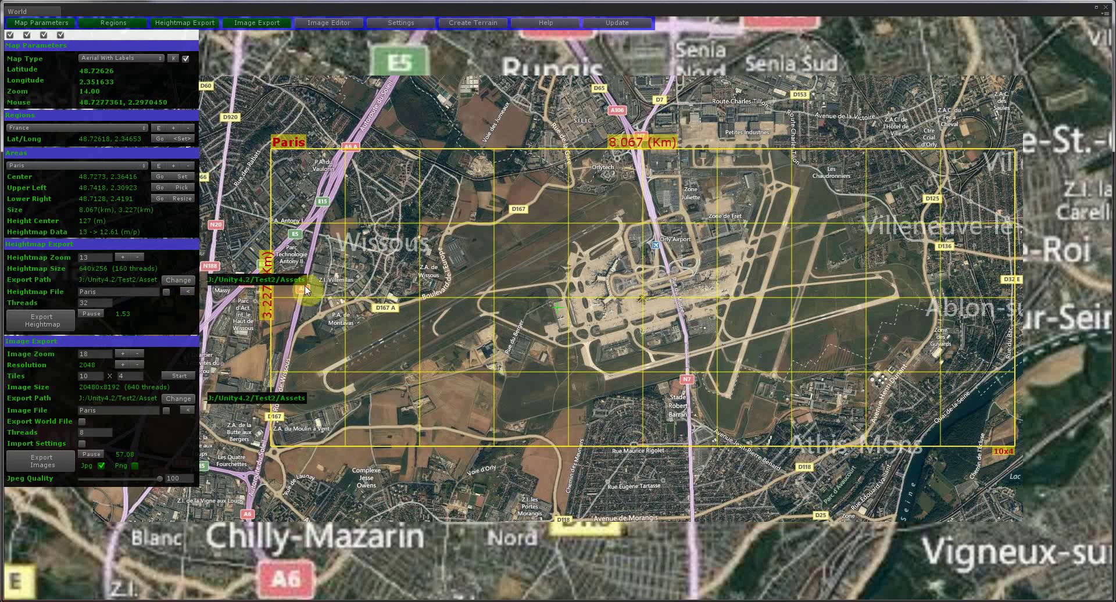
{"action": "left_click", "coordinate": [185, 281]}
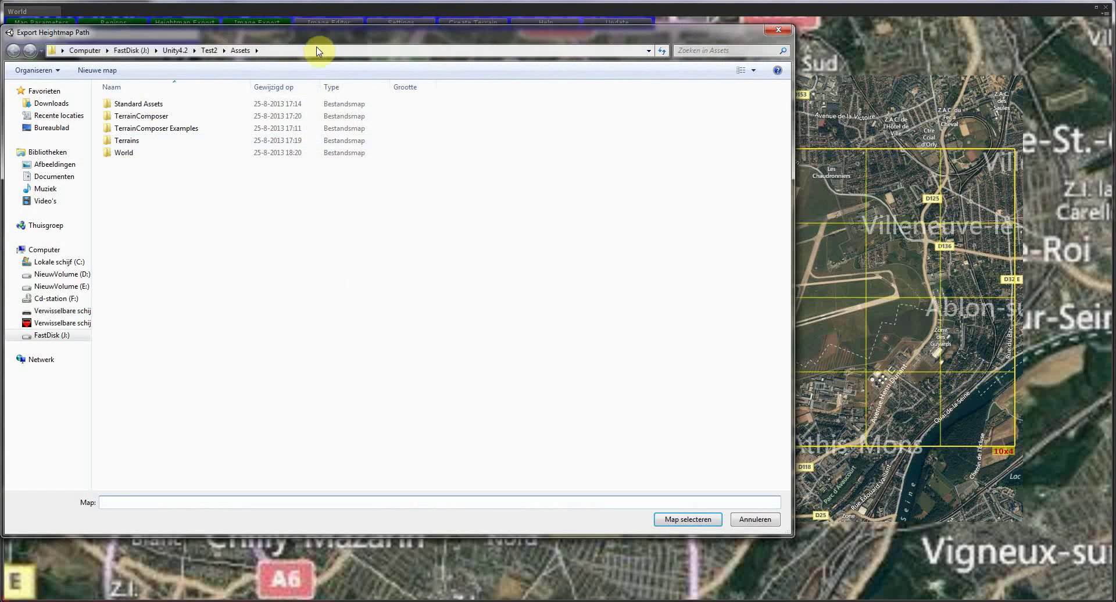
{"action": "left_click", "coordinate": [157, 153]}
{"action": "double_click", "coordinate": [157, 153]}
{"action": "double_click", "coordinate": [141, 117]}
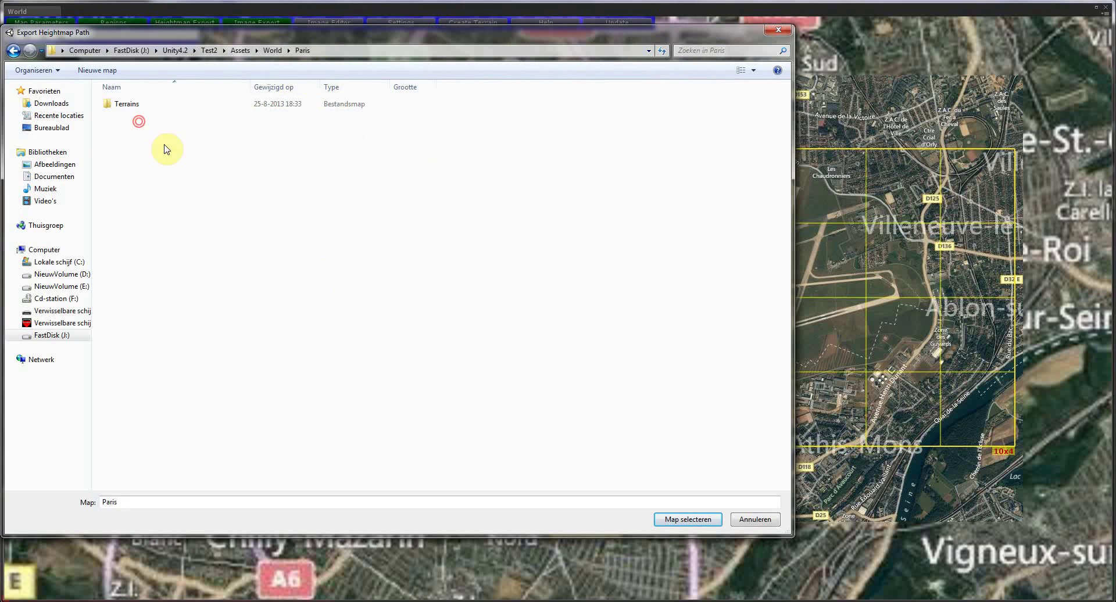
{"action": "left_click", "coordinate": [703, 519]}
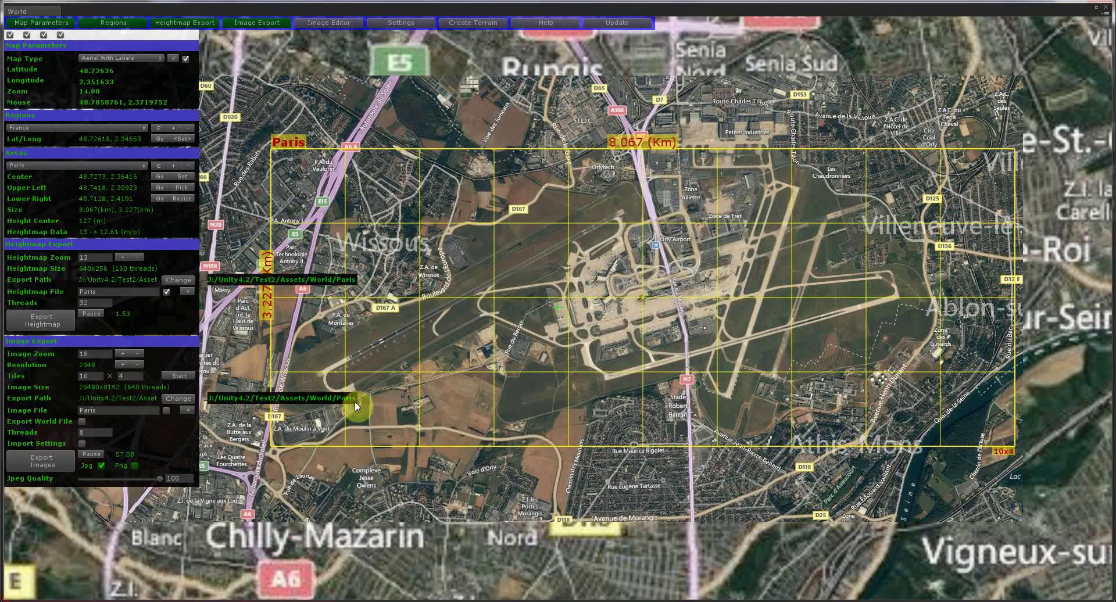
{"action": "left_click", "coordinate": [186, 291]}
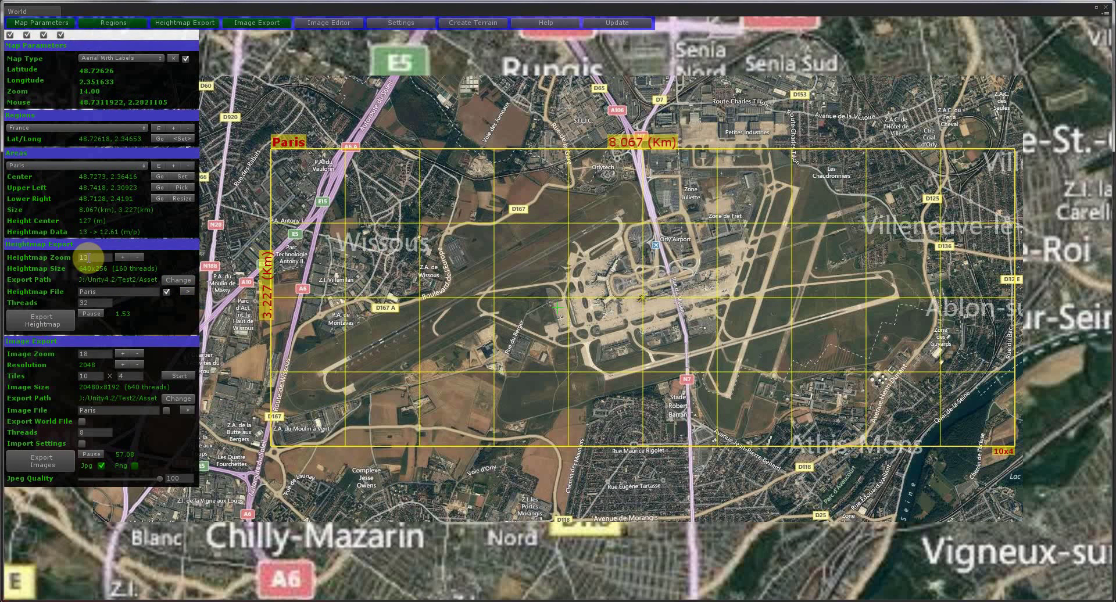
- Export the Paris area's heightmap at zoom 13, and try PNG before returning the image export format to JPG
{"action": "left_click", "coordinate": [87, 257]}
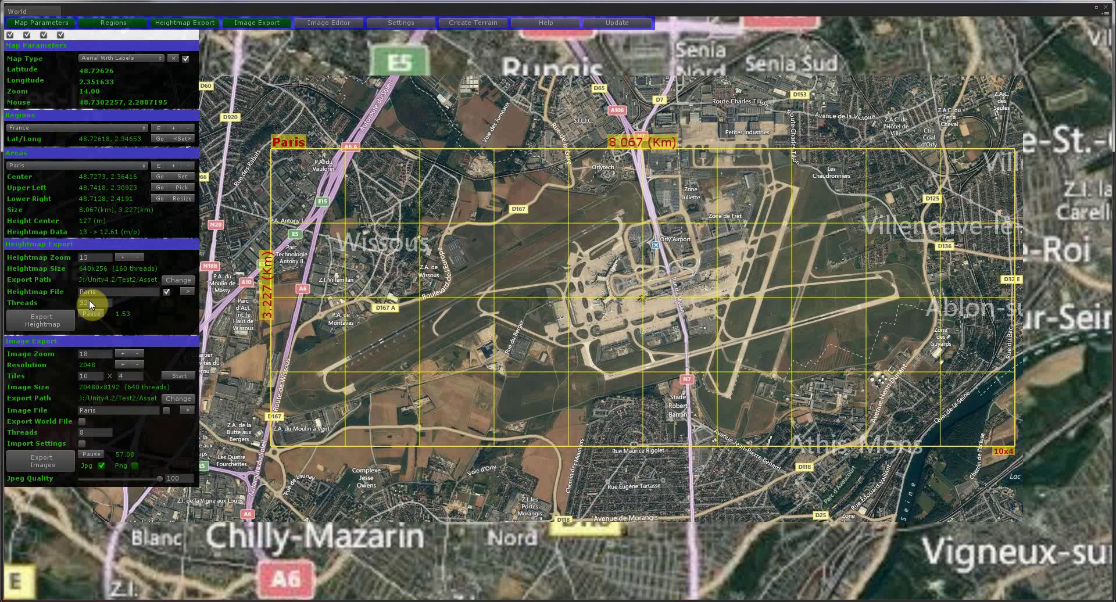
{"action": "left_click", "coordinate": [64, 320]}
{"action": "left_click", "coordinate": [135, 466]}
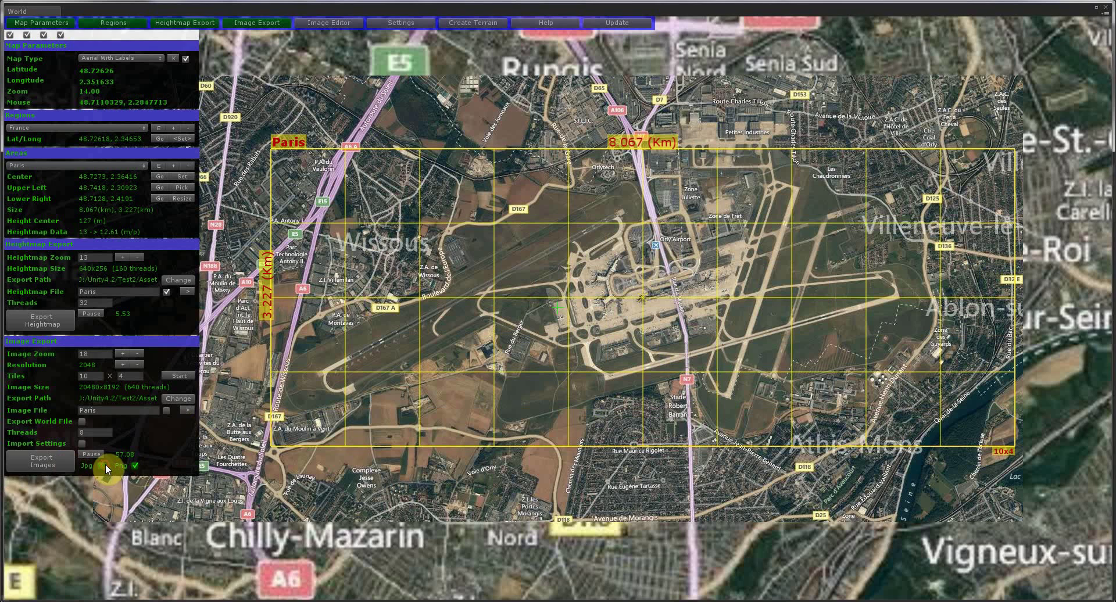
{"action": "left_click", "coordinate": [133, 466]}
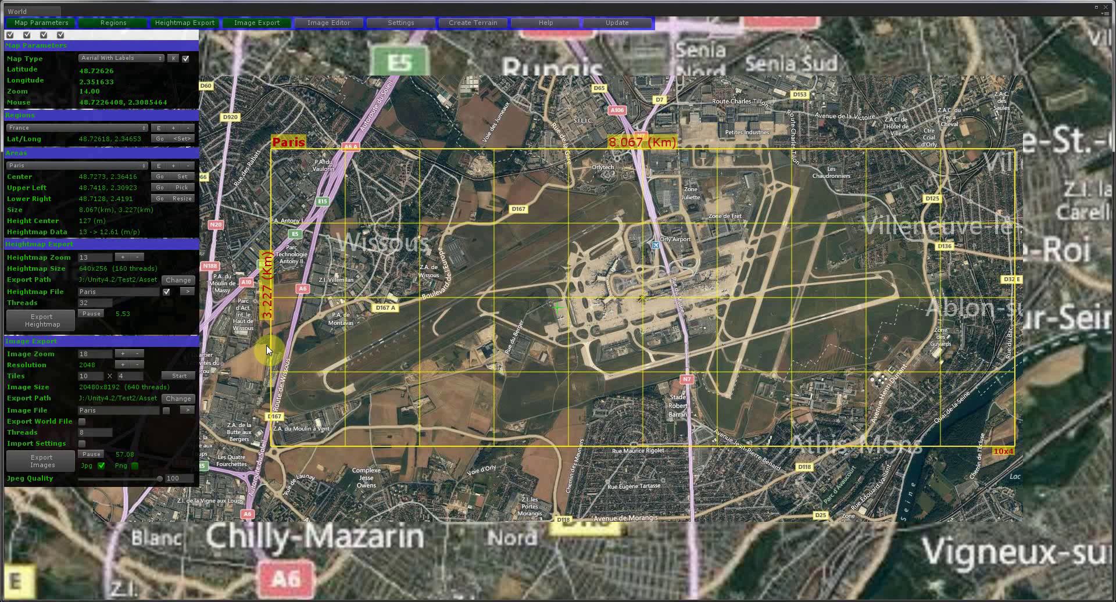
- Preview the map in the Road type and set the map type to Aerial
{"action": "left_click", "coordinate": [144, 58]}
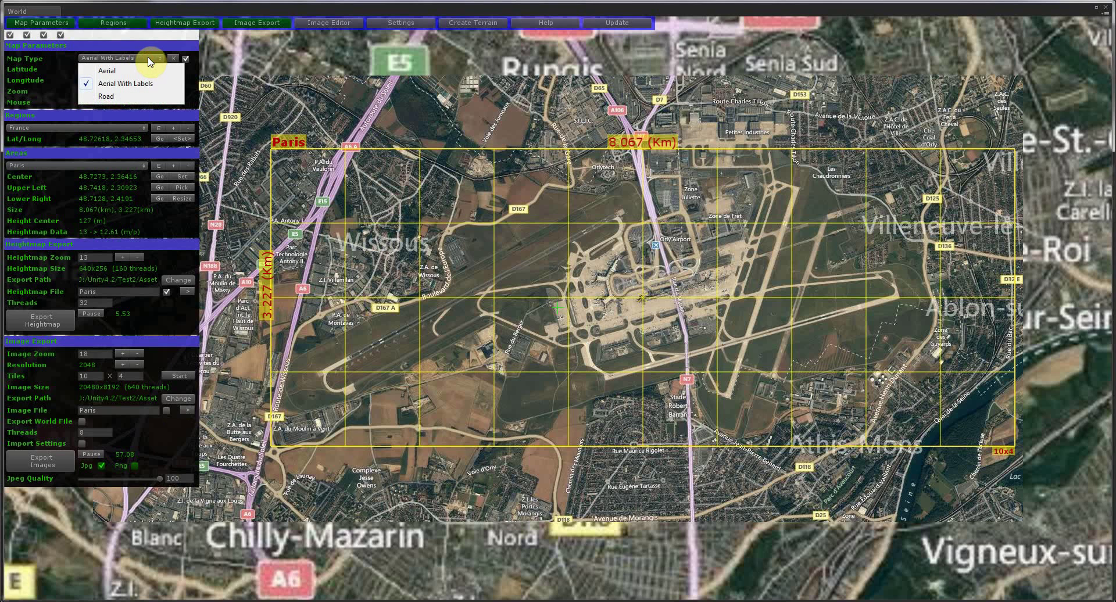
{"action": "left_click", "coordinate": [143, 69]}
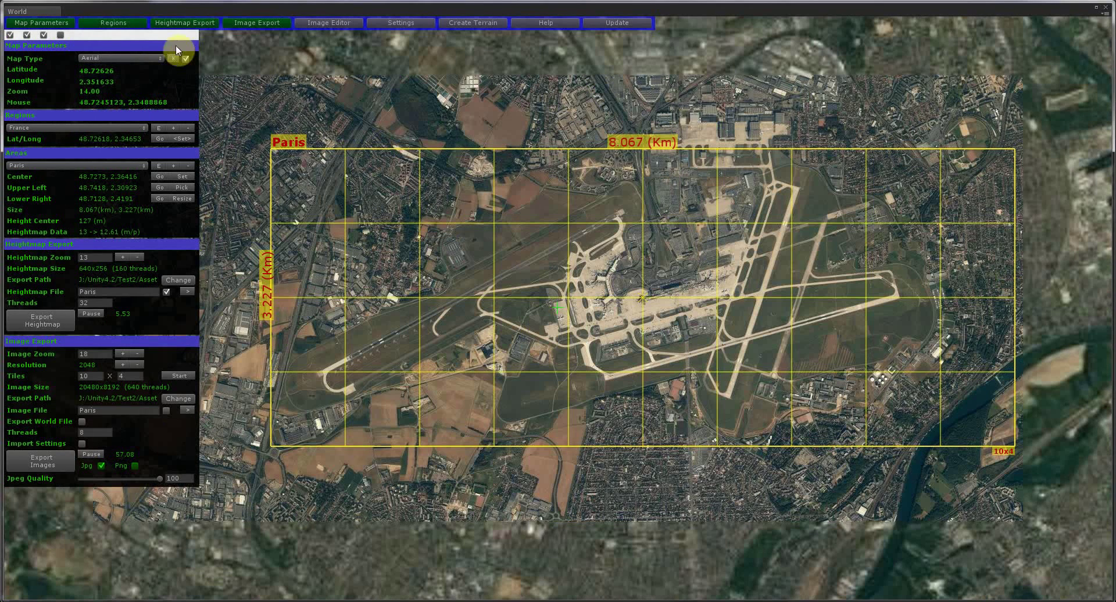
{"action": "left_click", "coordinate": [136, 57]}
{"action": "left_click", "coordinate": [124, 93]}
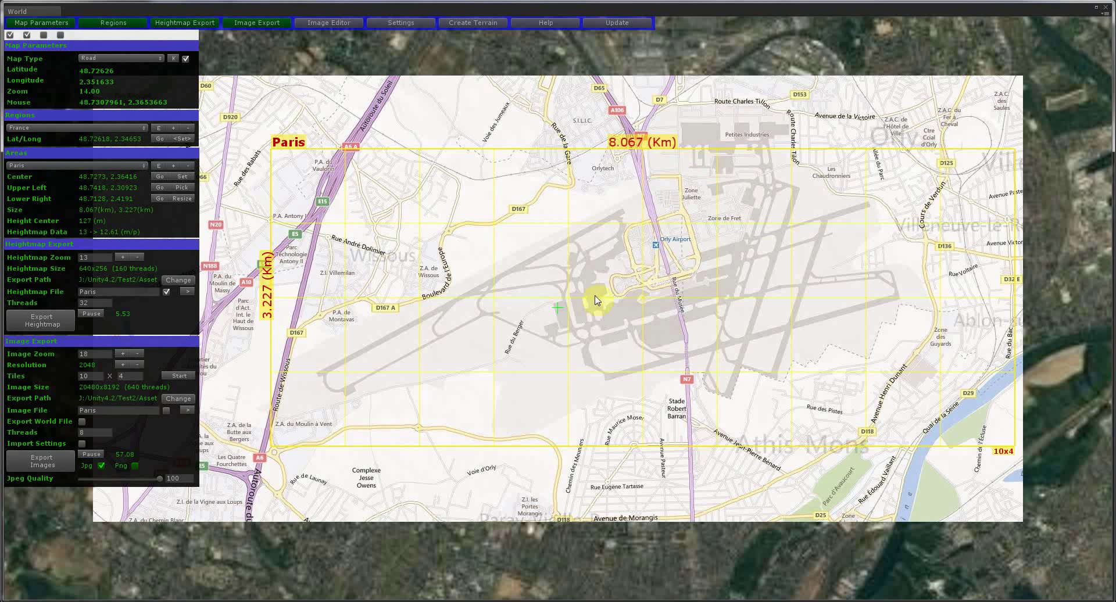
{"action": "left_click", "coordinate": [136, 59]}
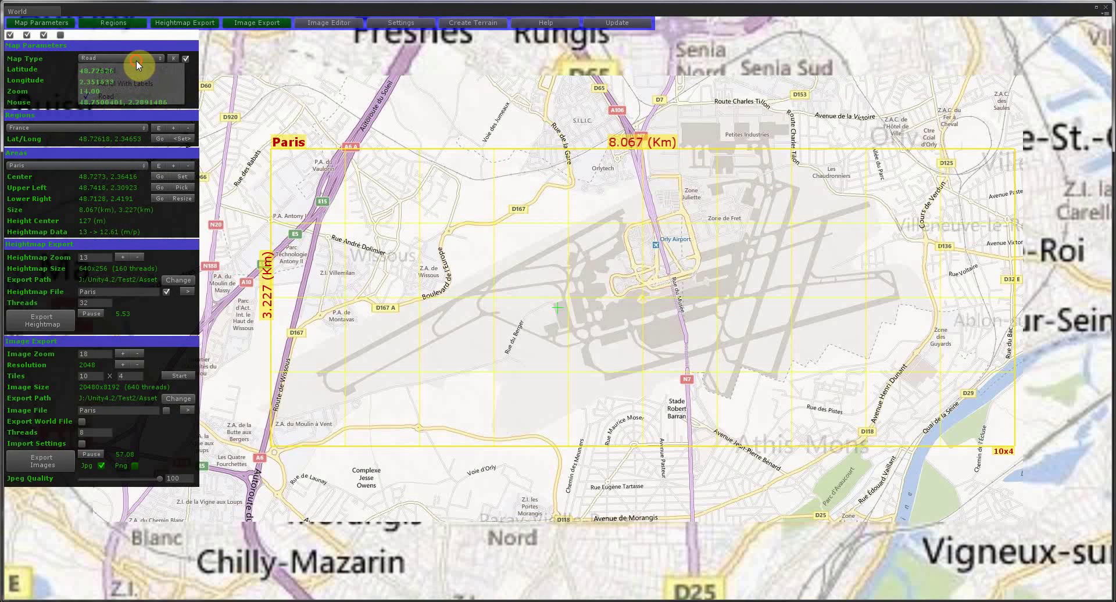
{"action": "left_click", "coordinate": [137, 70]}
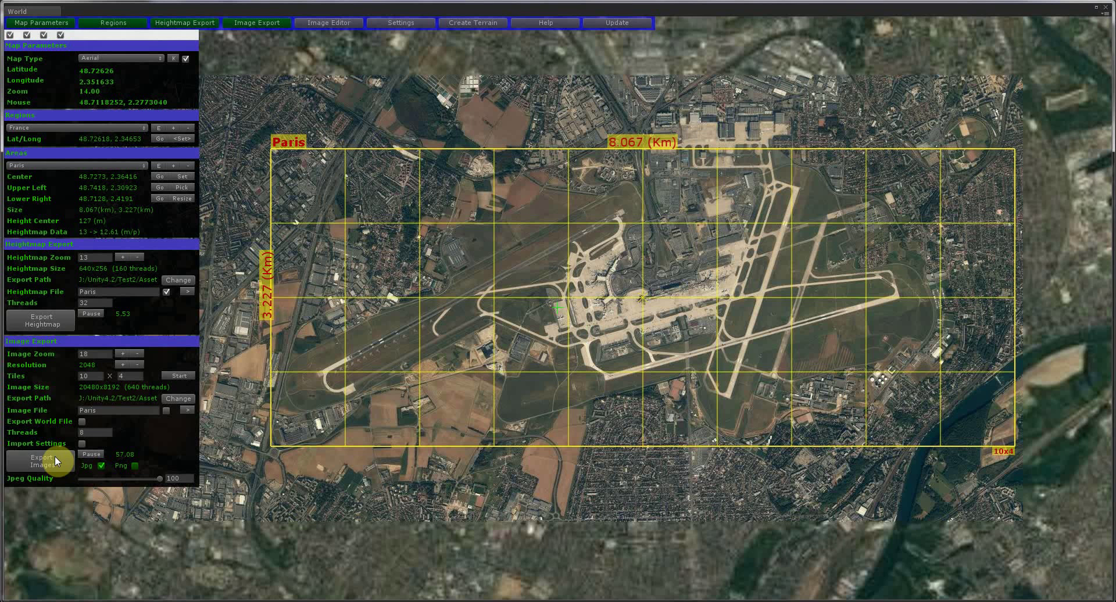
- Export the Paris area's satellite images, and export again with the lower-right corner tile of the area as the start tile
{"action": "left_click", "coordinate": [55, 459]}
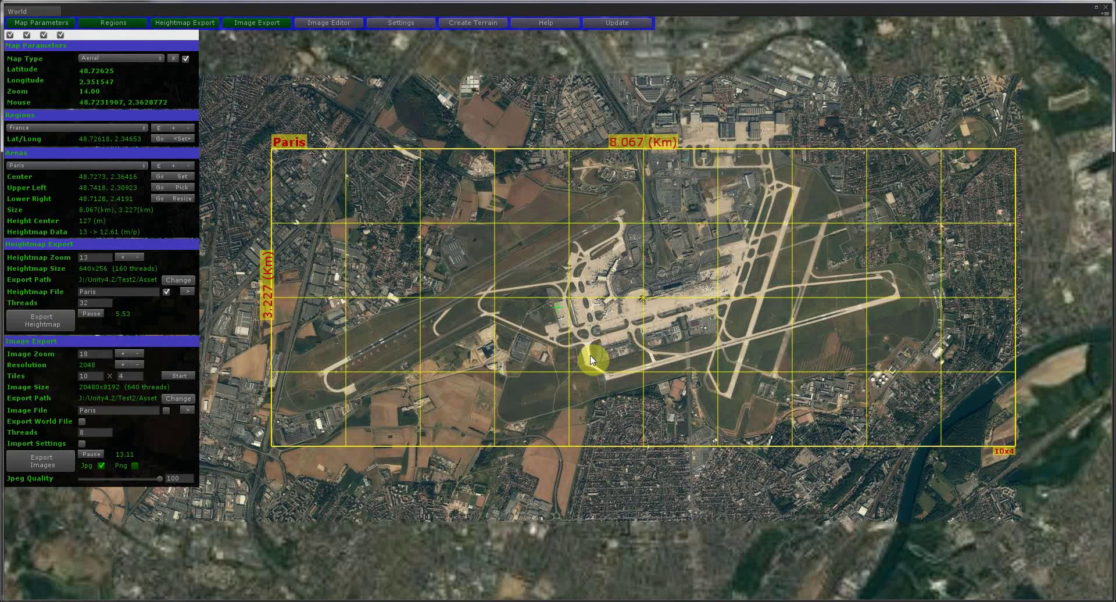
{"action": "left_click", "coordinate": [182, 375]}
{"action": "left_click", "coordinate": [628, 266]}
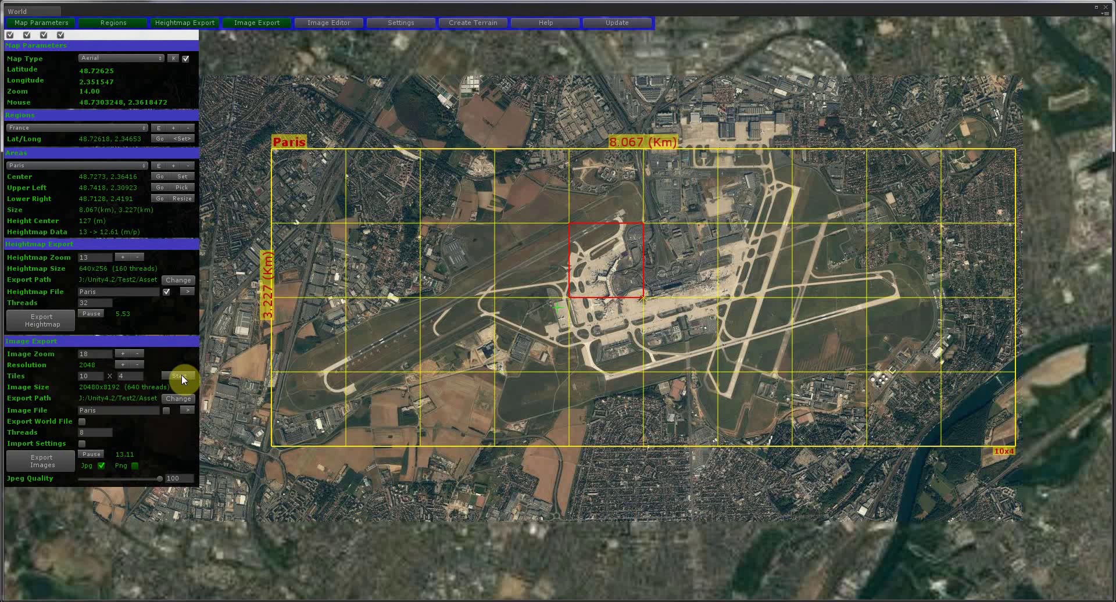
{"action": "left_click", "coordinate": [964, 408]}
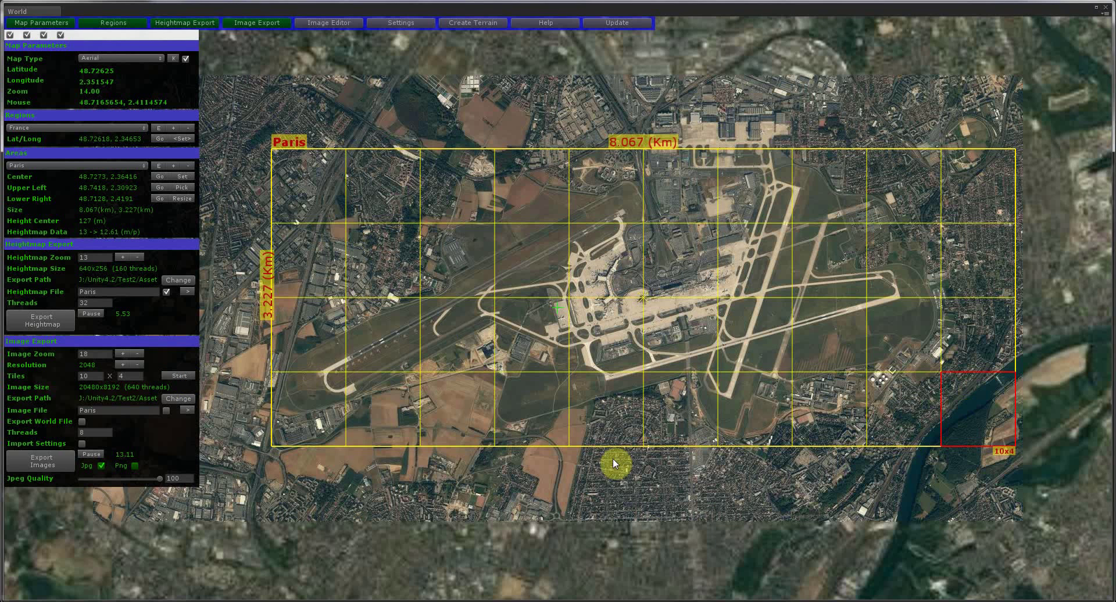
{"action": "left_click", "coordinate": [51, 463]}
{"action": "left_click", "coordinate": [174, 373]}
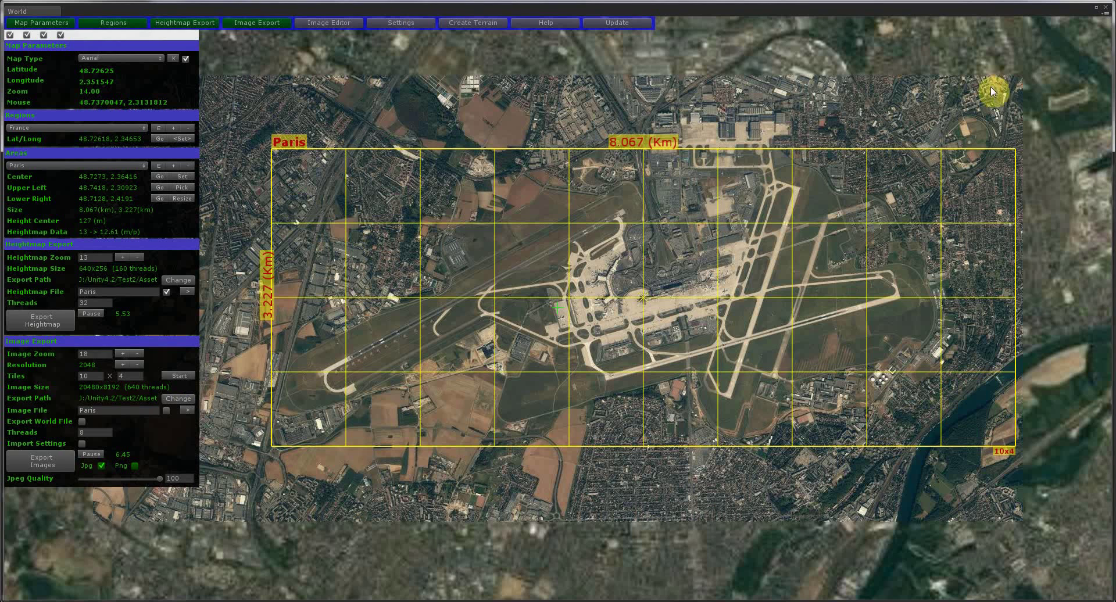
- Review the terrain creation settings for Paris, including the full asset paths and the options shown with Export to TerrainComposer enabled
{"action": "left_click", "coordinate": [476, 24]}
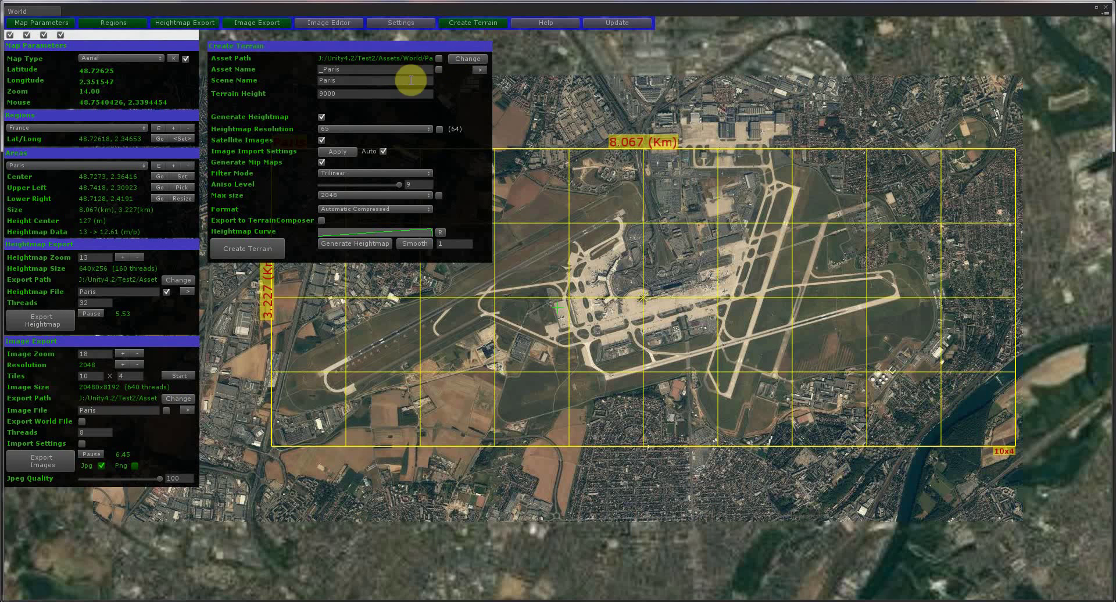
{"action": "left_click", "coordinate": [481, 70]}
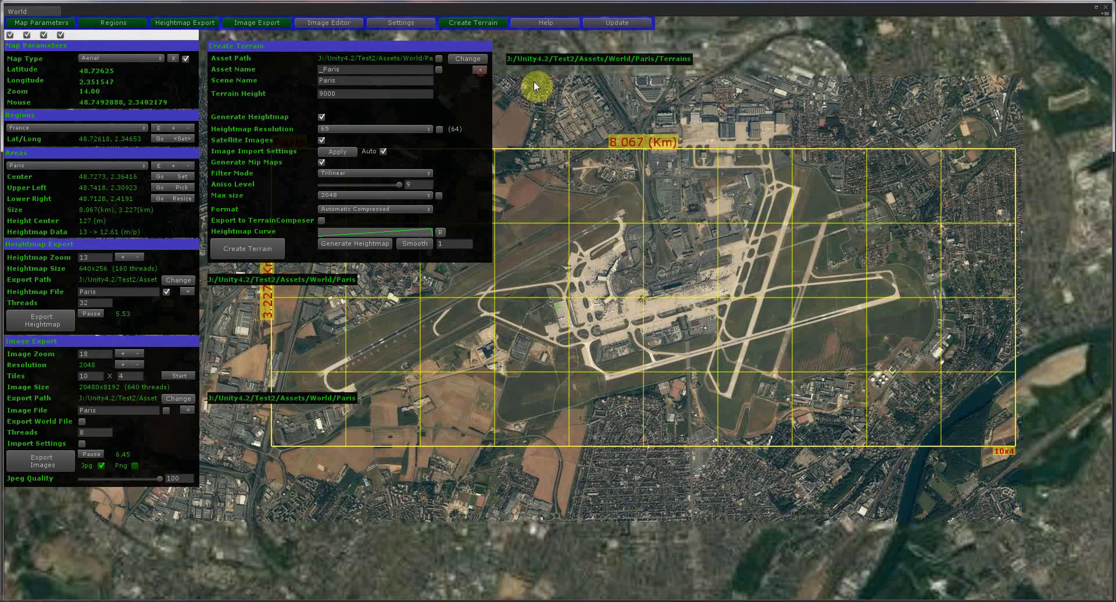
{"action": "left_click", "coordinate": [483, 68]}
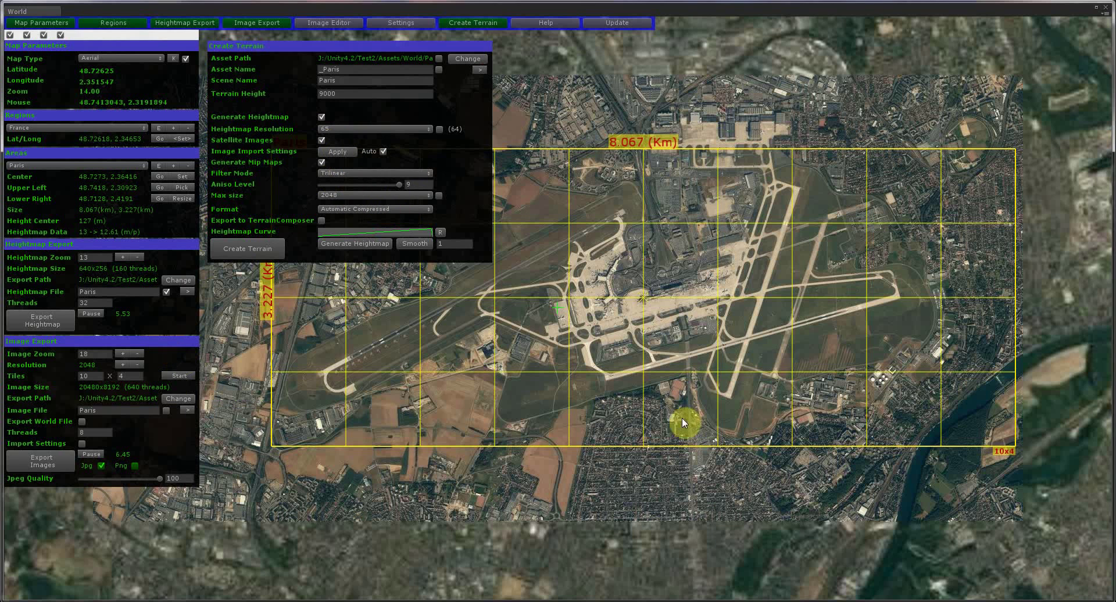
{"action": "left_click", "coordinate": [322, 221]}
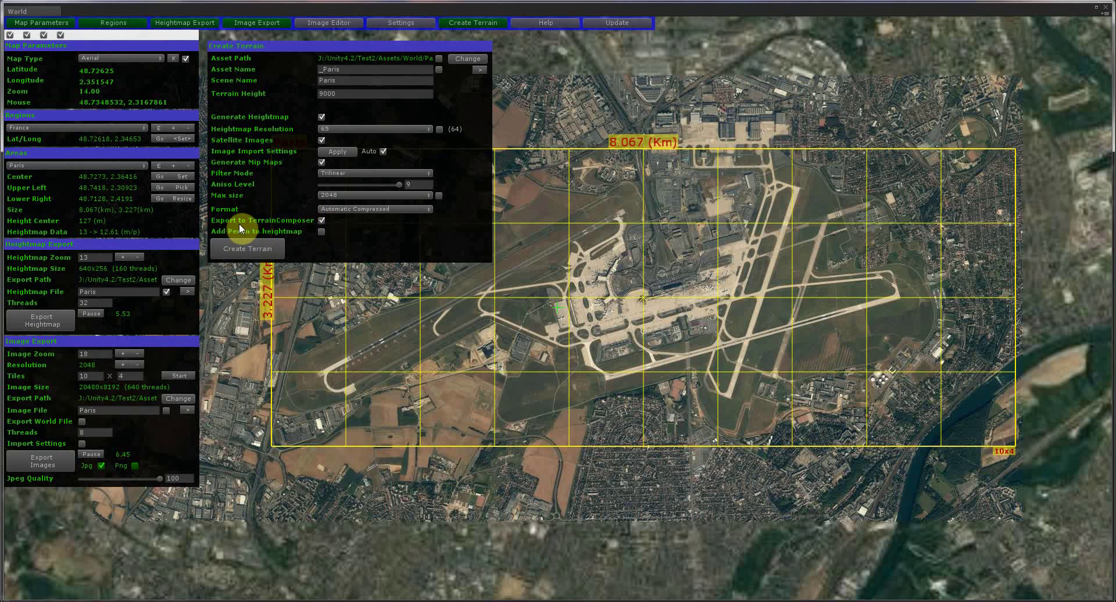
{"action": "left_click", "coordinate": [322, 221]}
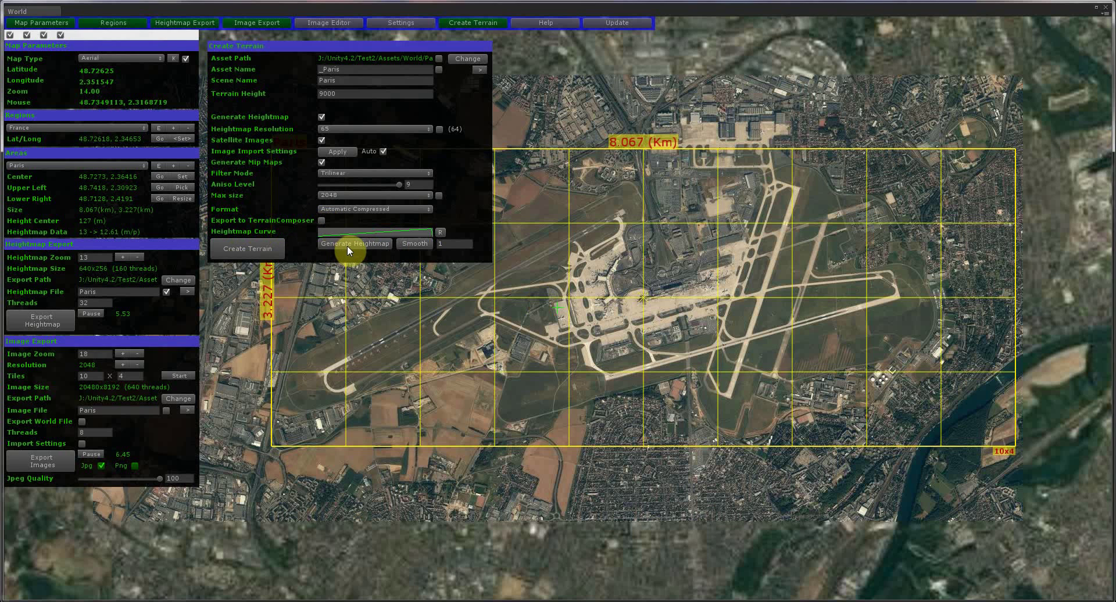
- Move the World window aside and examine the Orly Airport terrain from several angles in a maximized scene view
{"action": "left_click_drag", "start_coordinate": [389, 13], "coordinate": [1115, 33]}
{"action": "left_click", "coordinate": [1026, 267]}
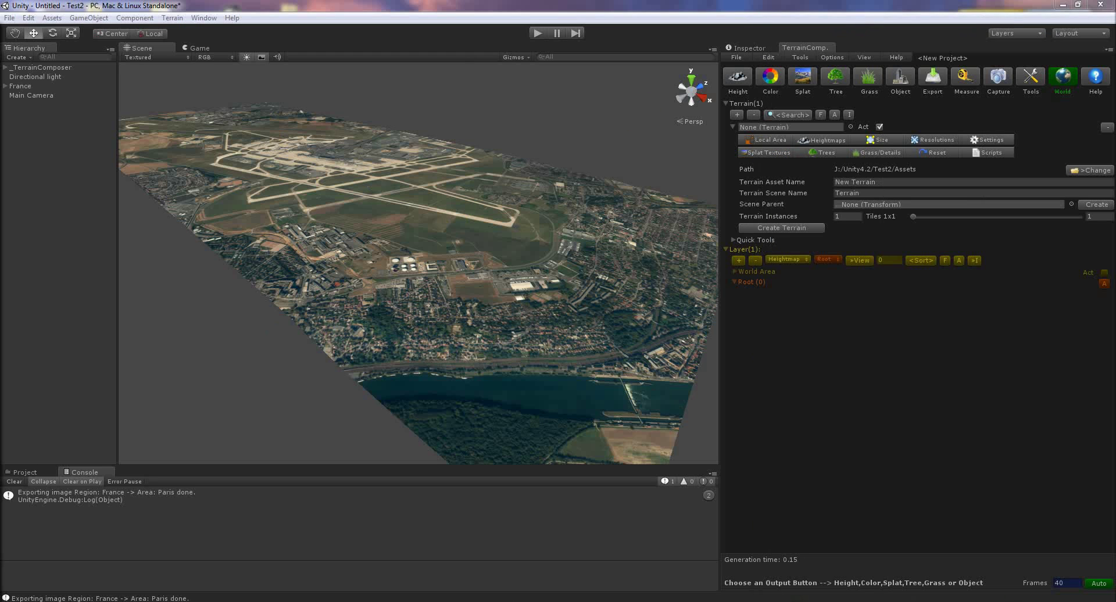
{"action": "mouse_move", "coordinate": [371, 213]}
{"action": "right_mouse_down"}
{"action": "mouse_move", "coordinate": [377, 244]}
{"action": "mouse_move", "coordinate": [372, 206]}
{"action": "right_mouse_up"}
{"action": "right_click_drag", "start_coordinate": [443, 254], "coordinate": [522, 281]}
{"action": "key", "text": "shift+space"}
{"action": "left_click_drag", "start_coordinate": [502, 207], "coordinate": [570, 161], "text": "alt"}
{"action": "key", "text": "w"}
{"action": "right_click_drag", "start_coordinate": [570, 160], "coordinate": [478, 348]}
{"action": "middle_click_drag", "start_coordinate": [478, 348], "coordinate": [691, 344]}
{"action": "right_click_drag", "start_coordinate": [580, 352], "coordinate": [761, 251]}
{"action": "middle_click_drag", "start_coordinate": [757, 215], "coordinate": [777, 294]}
{"action": "scroll", "coordinate": [776, 294], "scroll_direction": "down", "scroll_amount": 5}
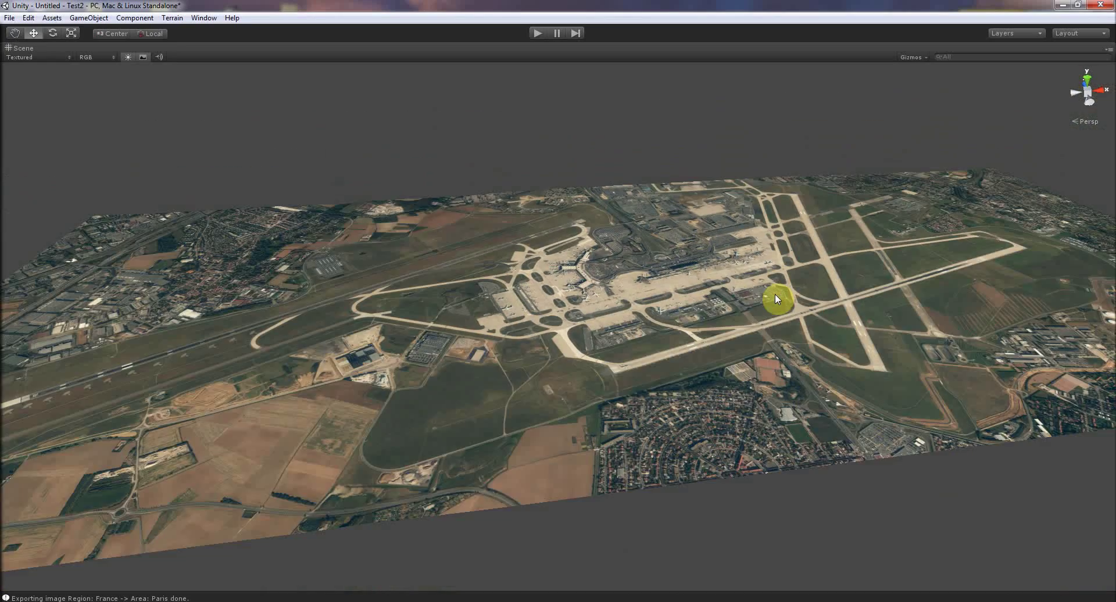
{"action": "right_click_drag", "start_coordinate": [766, 263], "coordinate": [753, 280]}
{"action": "middle_click_drag", "start_coordinate": [753, 280], "coordinate": [716, 303]}
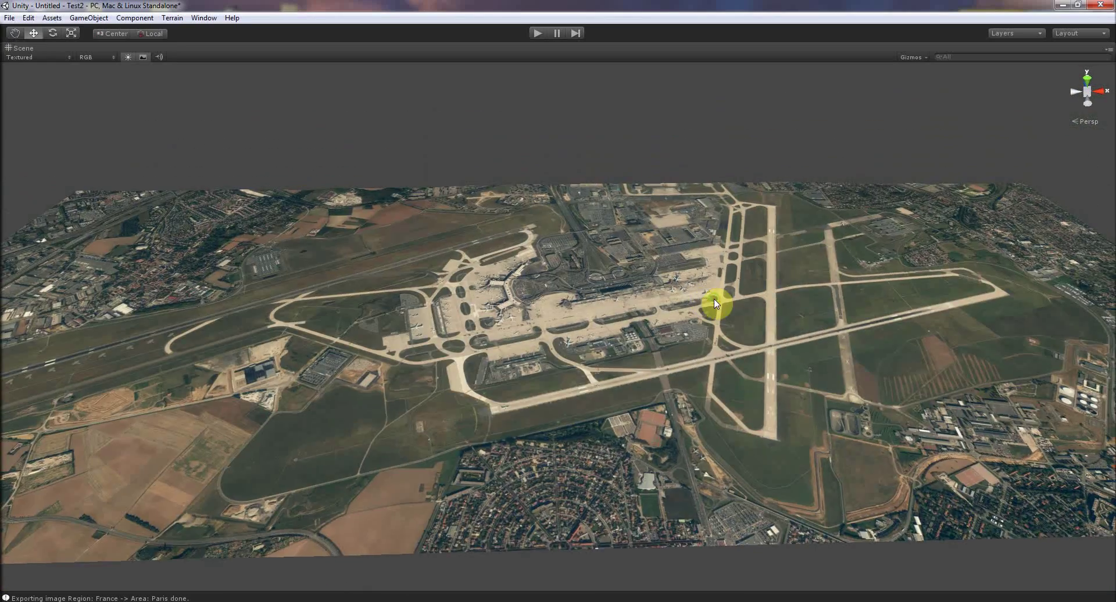
{"action": "key", "text": "shift+space"}
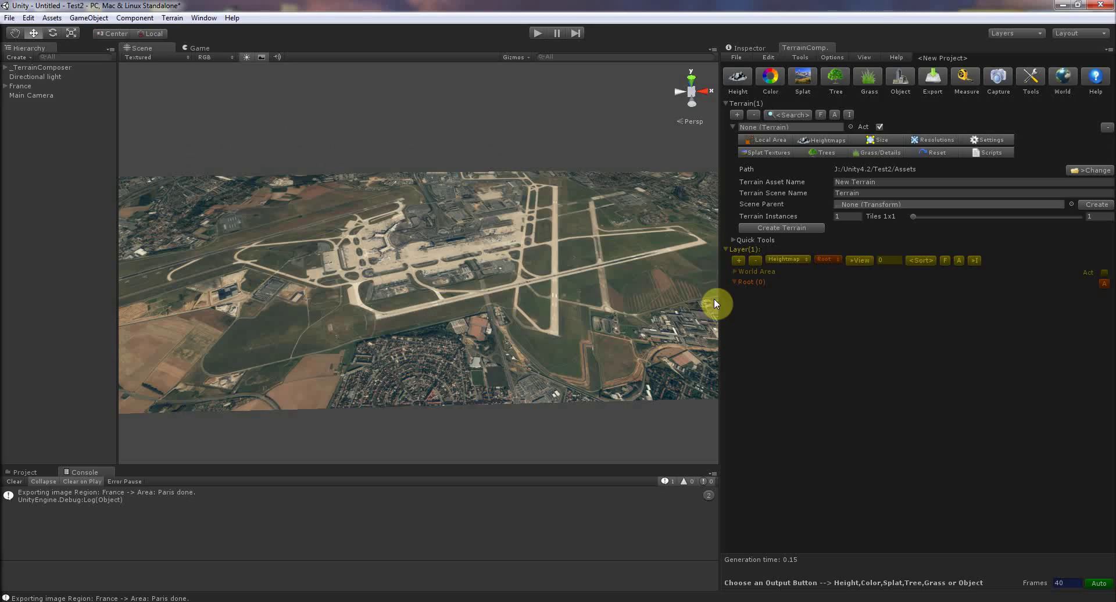
- Reopen the World window at full size and switch the region to U.S.A. with its SpruceMountain area
{"action": "left_click", "coordinate": [1061, 82]}
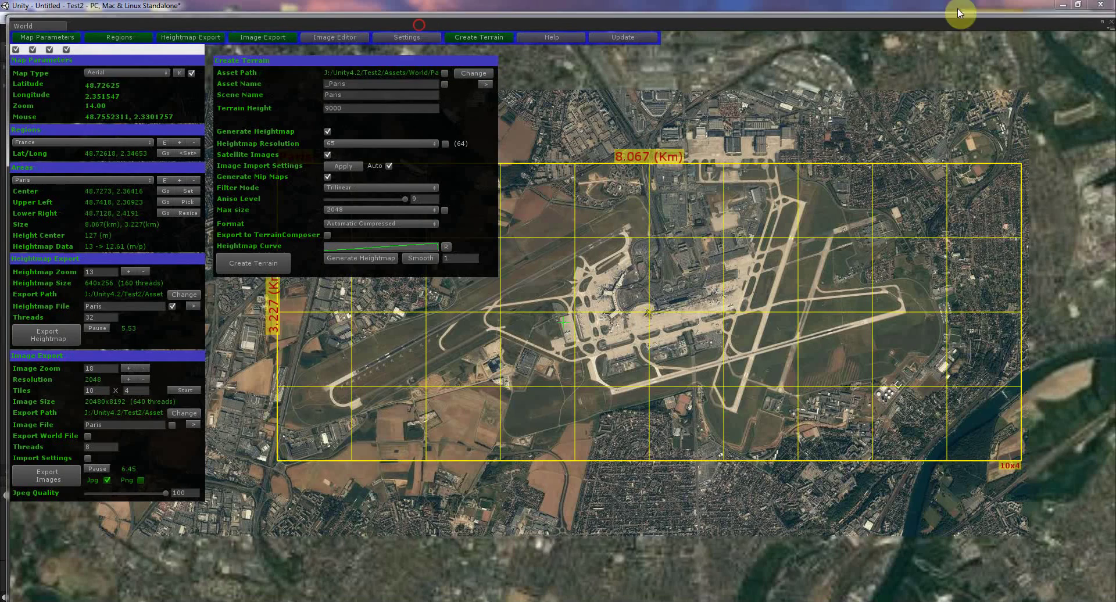
{"action": "left_click", "coordinate": [1102, 22]}
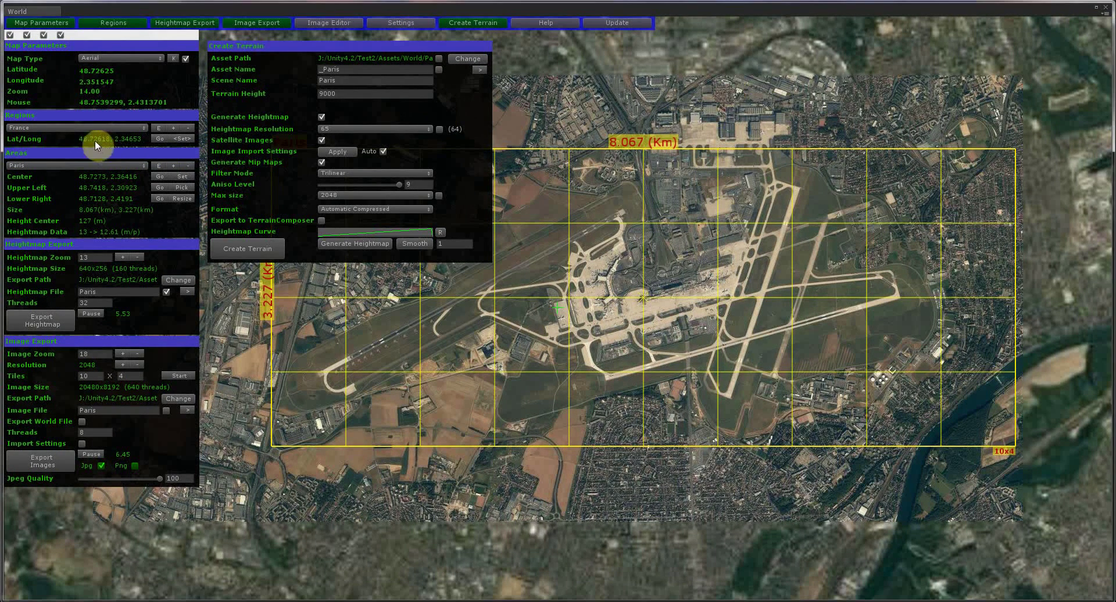
{"action": "left_click", "coordinate": [82, 129]}
{"action": "left_click", "coordinate": [67, 148]}
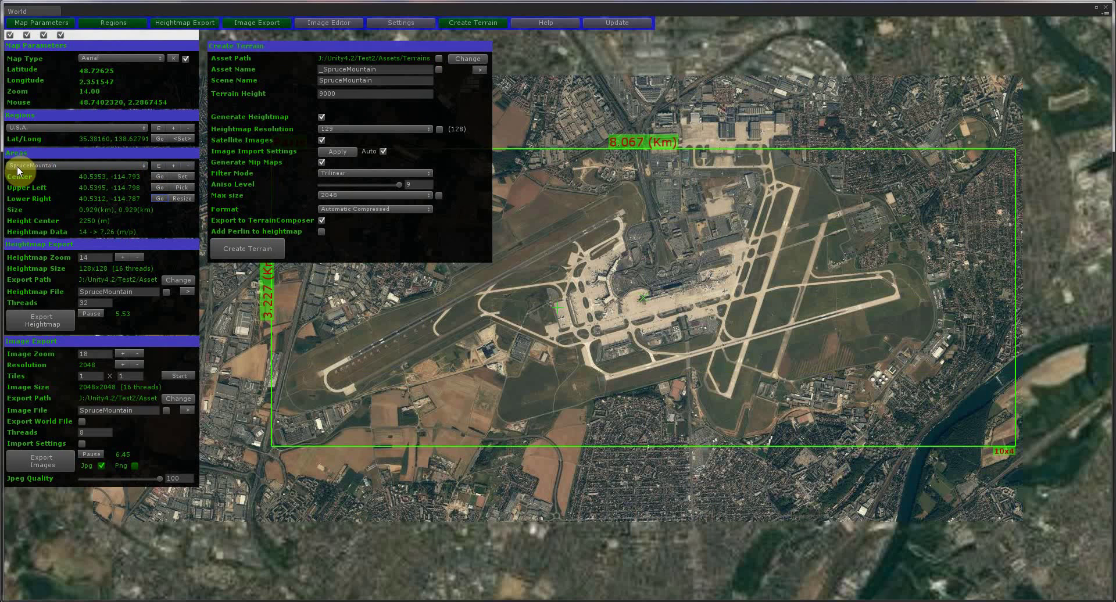
- View the SpruceMountain area's center, upper-left and lower-right corners, return to its center, and hide the terrain creation settings
{"action": "left_click", "coordinate": [163, 176]}
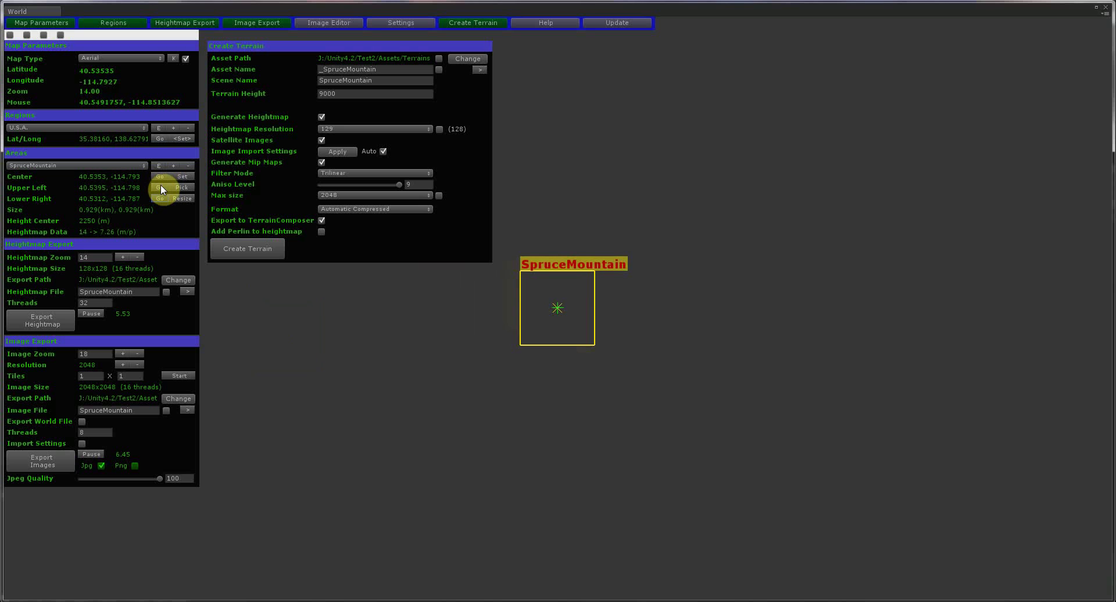
{"action": "left_click", "coordinate": [161, 187]}
{"action": "left_click", "coordinate": [159, 199]}
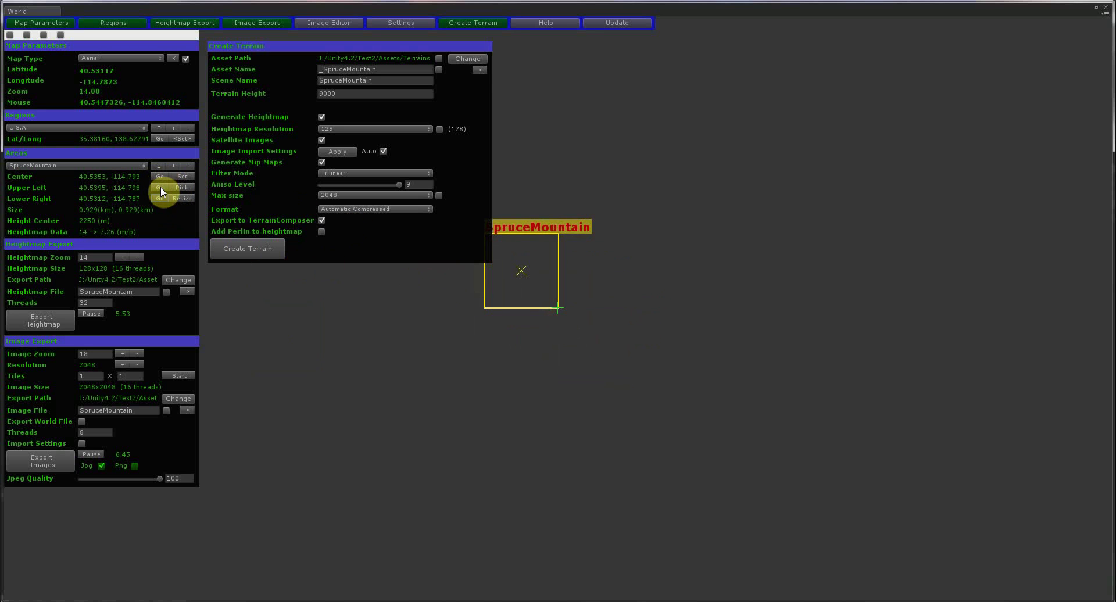
{"action": "left_click", "coordinate": [159, 177]}
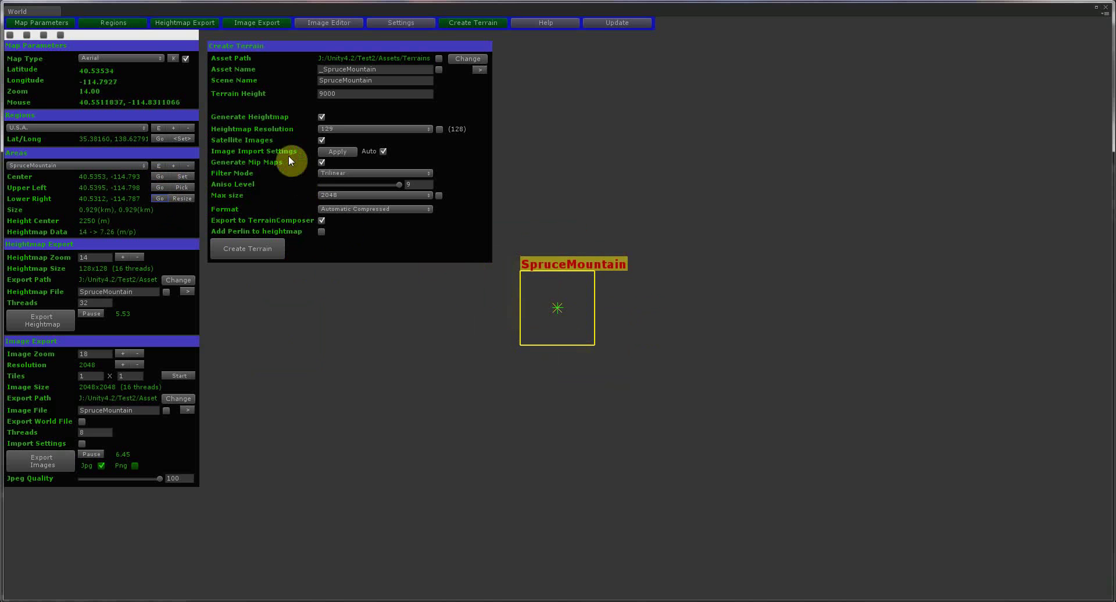
{"action": "left_click", "coordinate": [459, 22]}
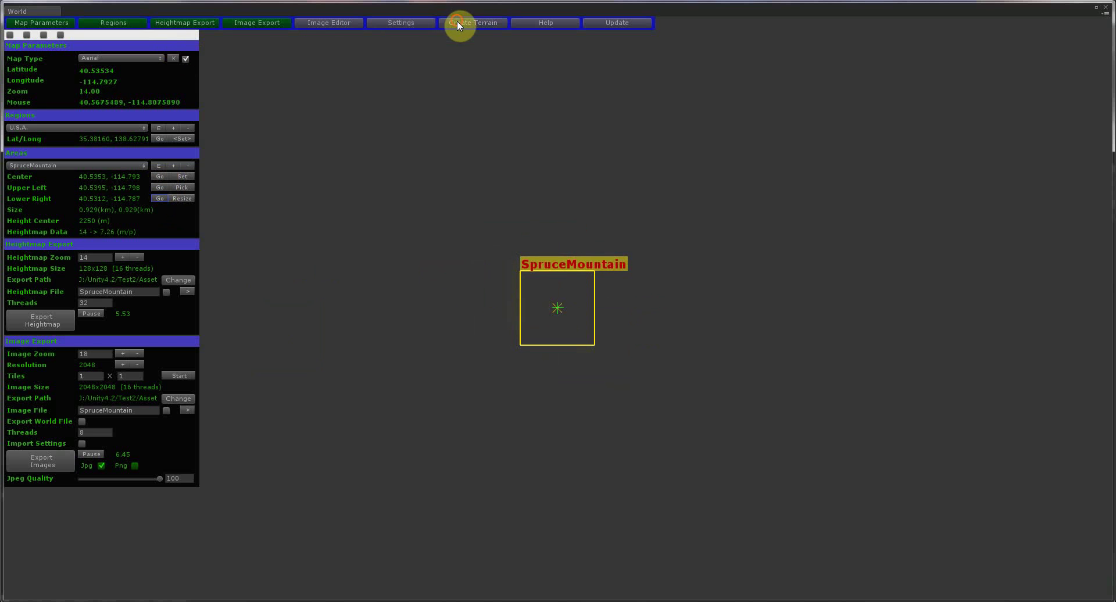
- Redefine the SpruceMountain area as a 16x16-tile square about 14.88 km per side and shift it north over the mountains
{"action": "scroll", "coordinate": [397, 236], "scroll_direction": "down", "scroll_amount": 1}
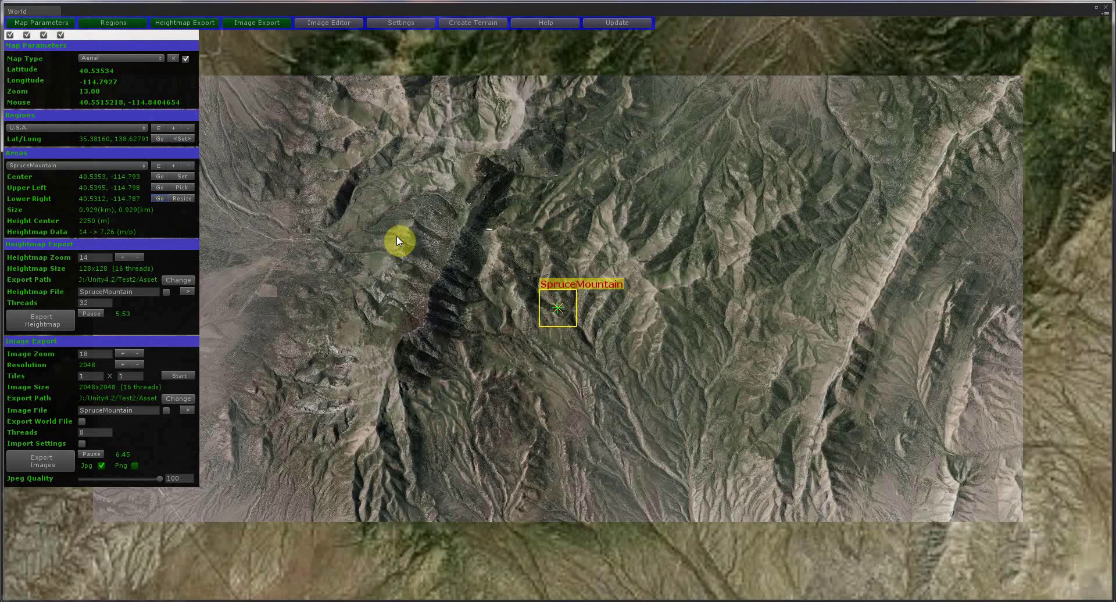
{"action": "scroll", "coordinate": [527, 286], "scroll_direction": "up", "scroll_amount": 1}
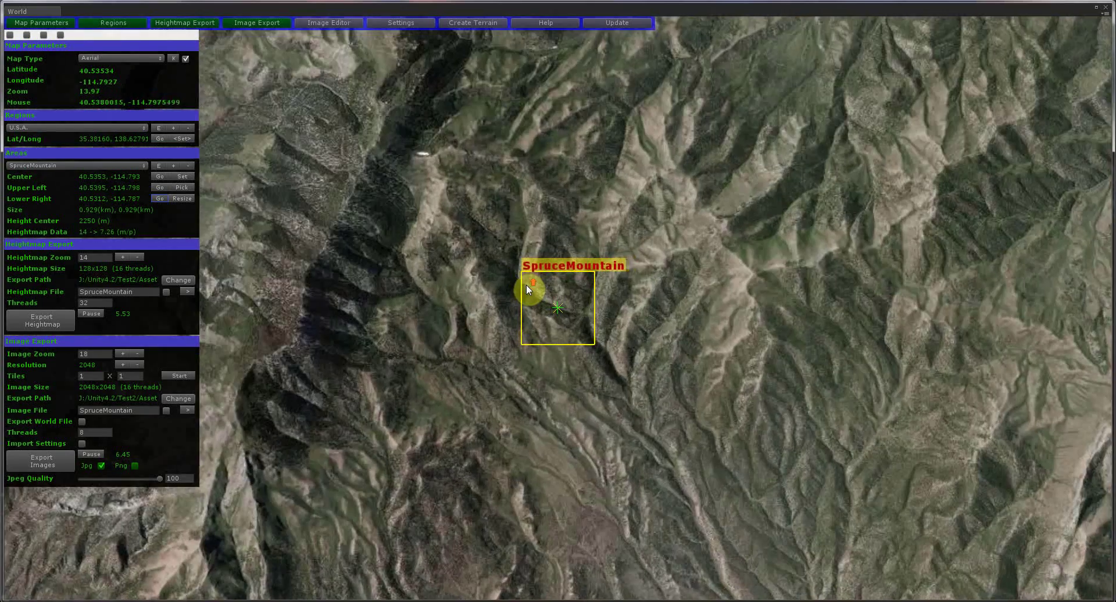
{"action": "scroll", "coordinate": [526, 286], "scroll_direction": "down", "scroll_amount": 1}
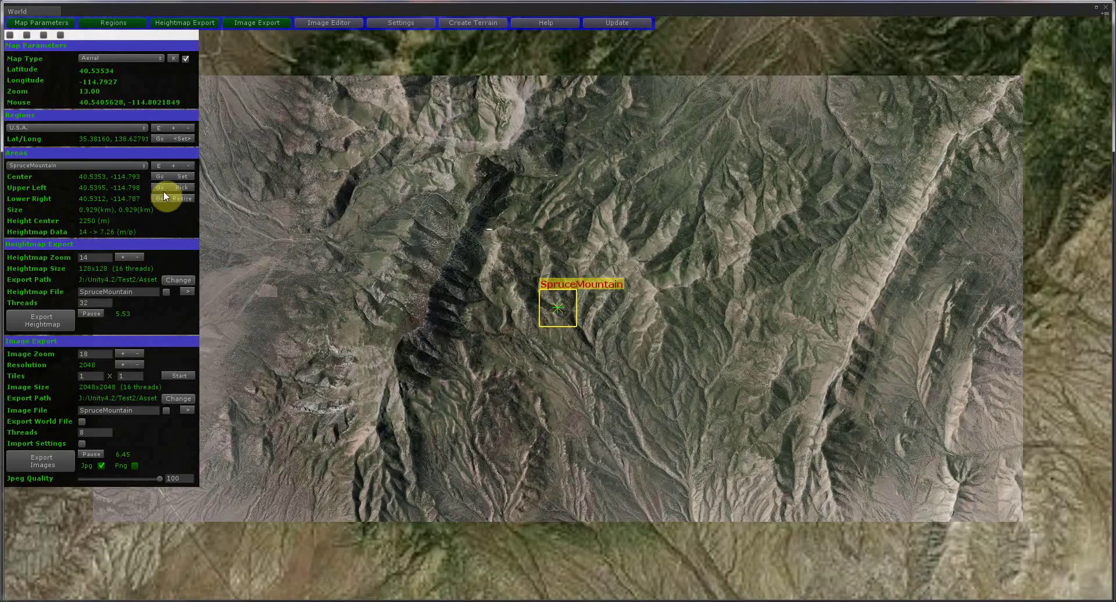
{"action": "left_click_drag", "start_coordinate": [453, 315], "coordinate": [516, 273]}
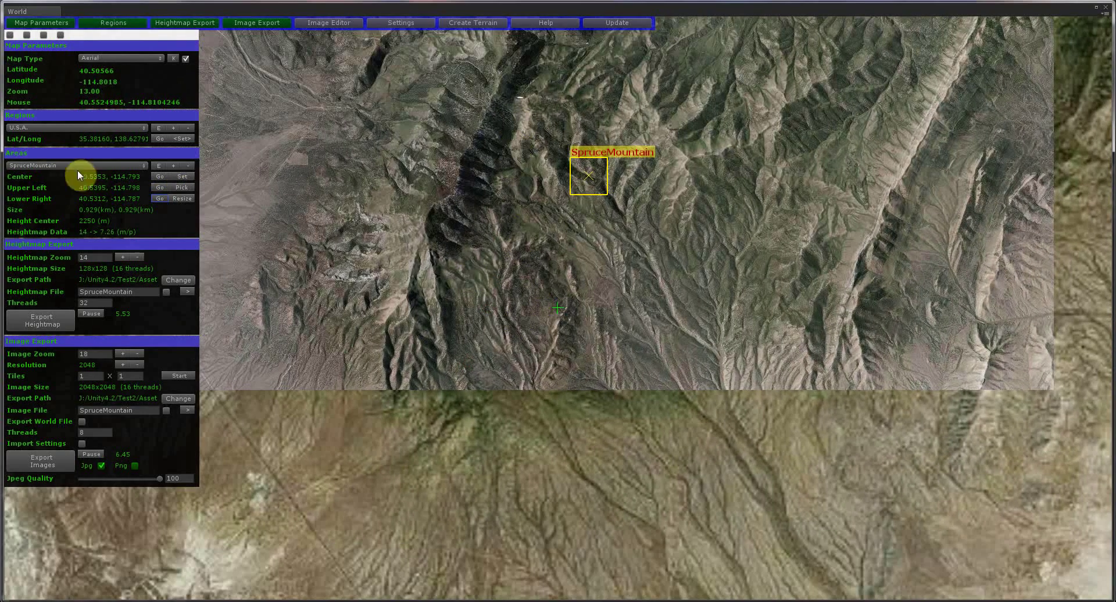
{"action": "left_click_drag", "start_coordinate": [296, 123], "coordinate": [732, 504]}
{"action": "scroll", "coordinate": [769, 516], "scroll_direction": "down", "scroll_amount": 1}
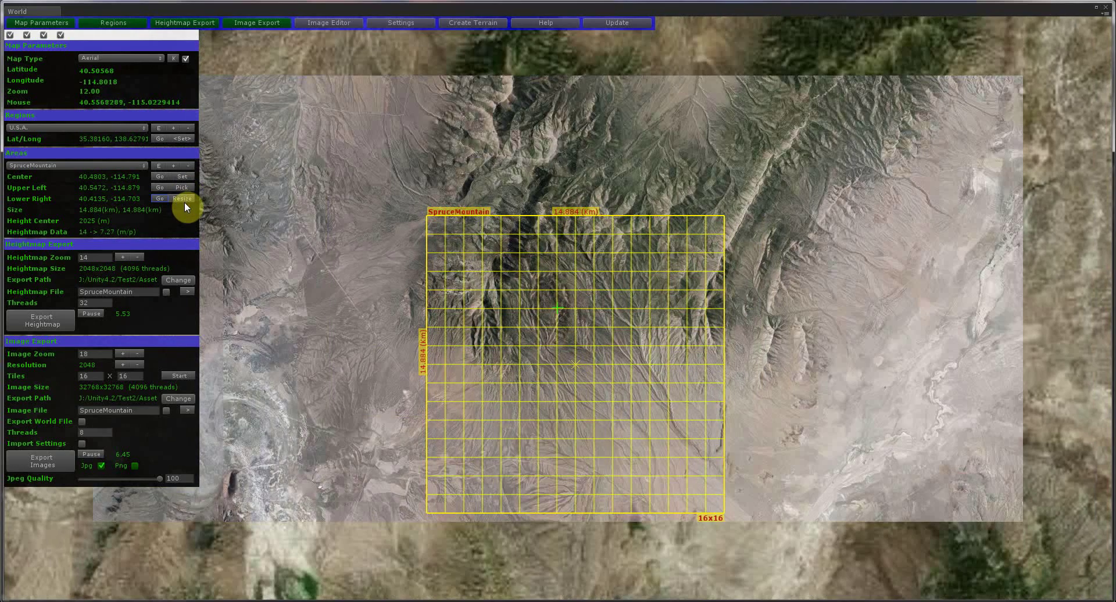
{"action": "left_click", "coordinate": [183, 199]}
{"action": "left_click_drag", "start_coordinate": [580, 366], "coordinate": [573, 305]}
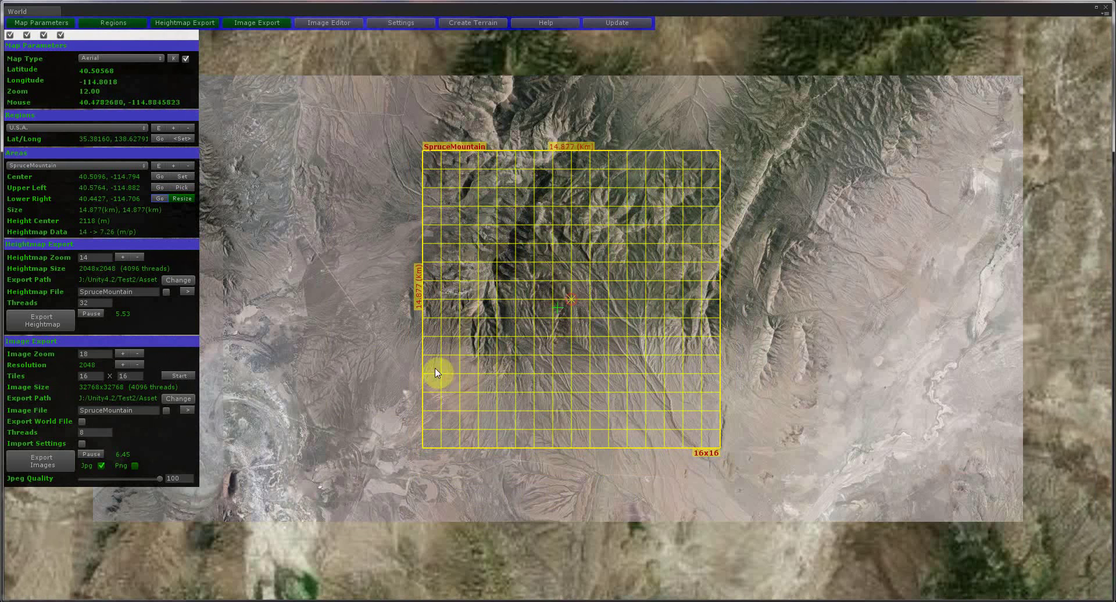
- Set the export path to a new SpruceMountain folder inside Assets/World and export the area's heightmap
{"action": "left_click", "coordinate": [191, 290]}
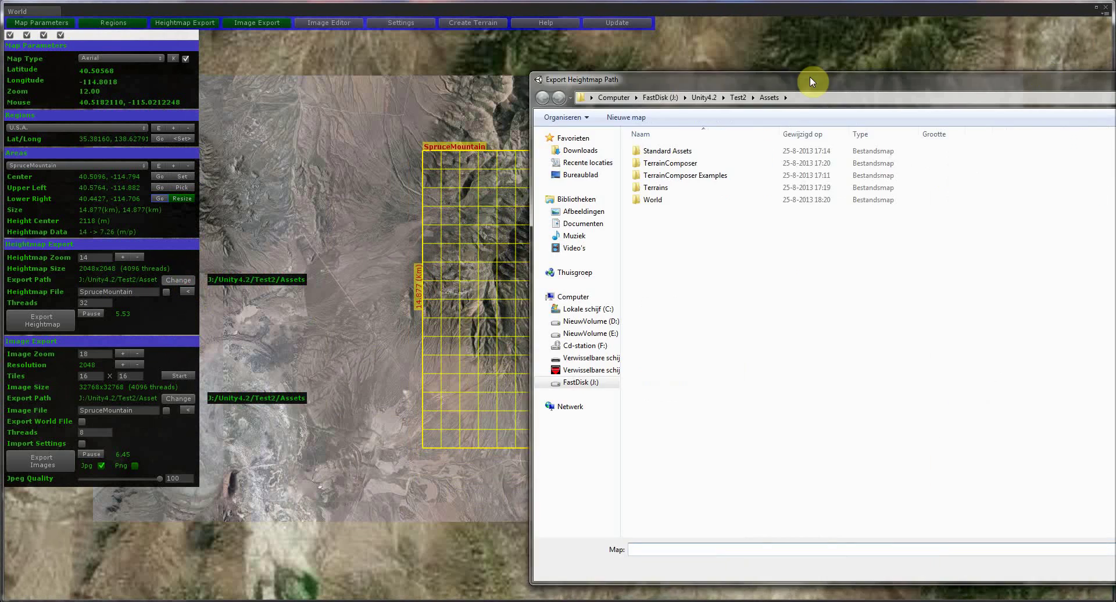
{"action": "left_click_drag", "start_coordinate": [811, 76], "coordinate": [610, 91]}
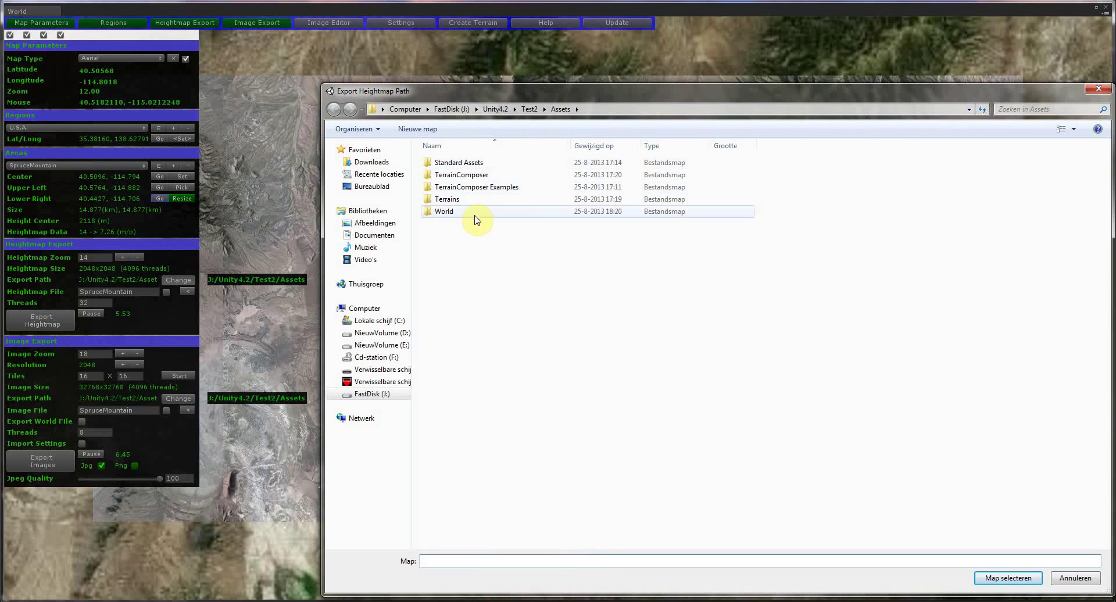
{"action": "double_click", "coordinate": [475, 220]}
{"action": "right_click", "coordinate": [444, 240]}
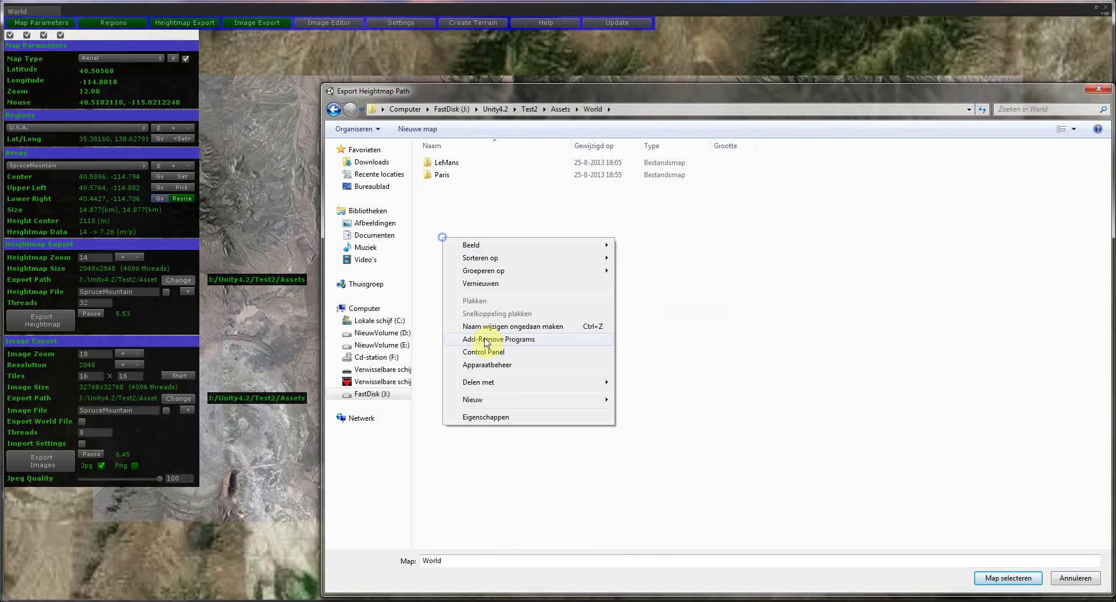
{"action": "mouse_move", "coordinate": [516, 473]}
{"action": "left_click", "coordinate": [651, 401]}
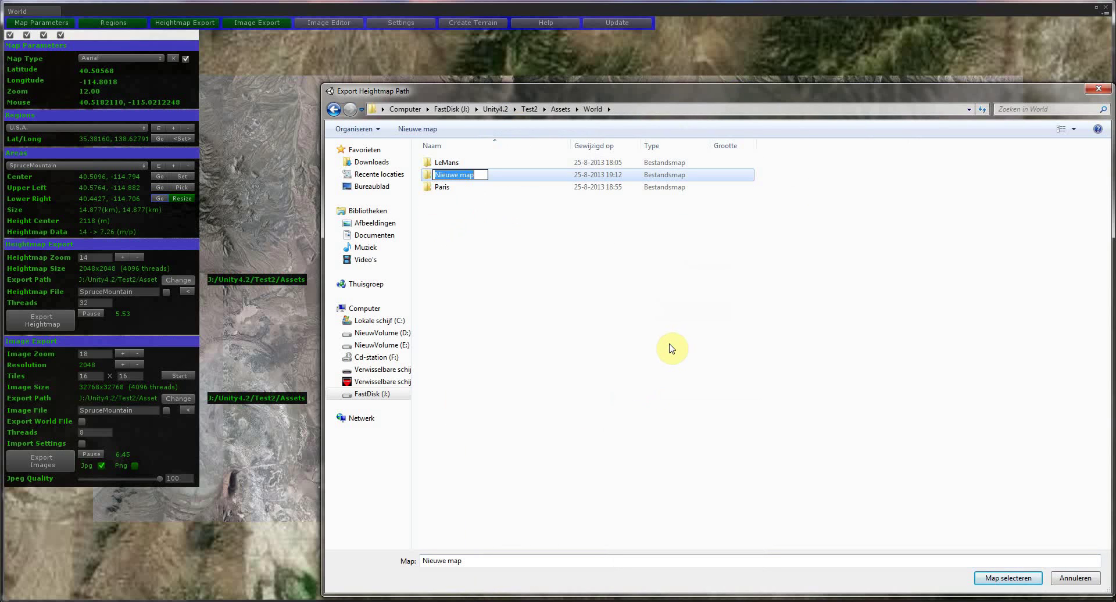
{"action": "type", "text": "SpruceMountain"}
{"action": "left_click", "coordinate": [672, 349]}
{"action": "left_click", "coordinate": [1025, 586]}
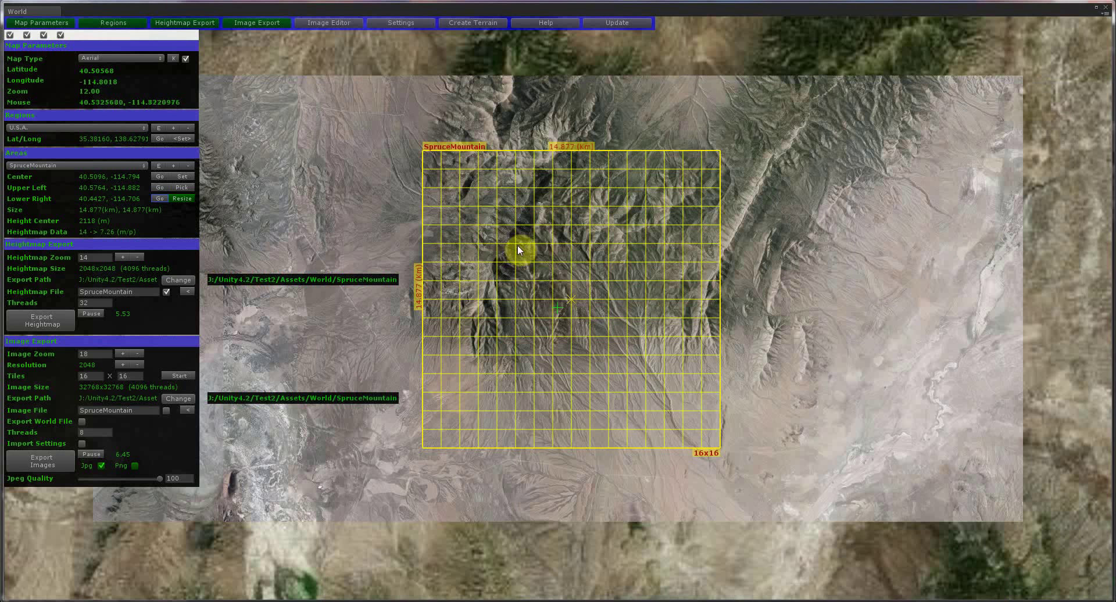
{"action": "left_click", "coordinate": [185, 292]}
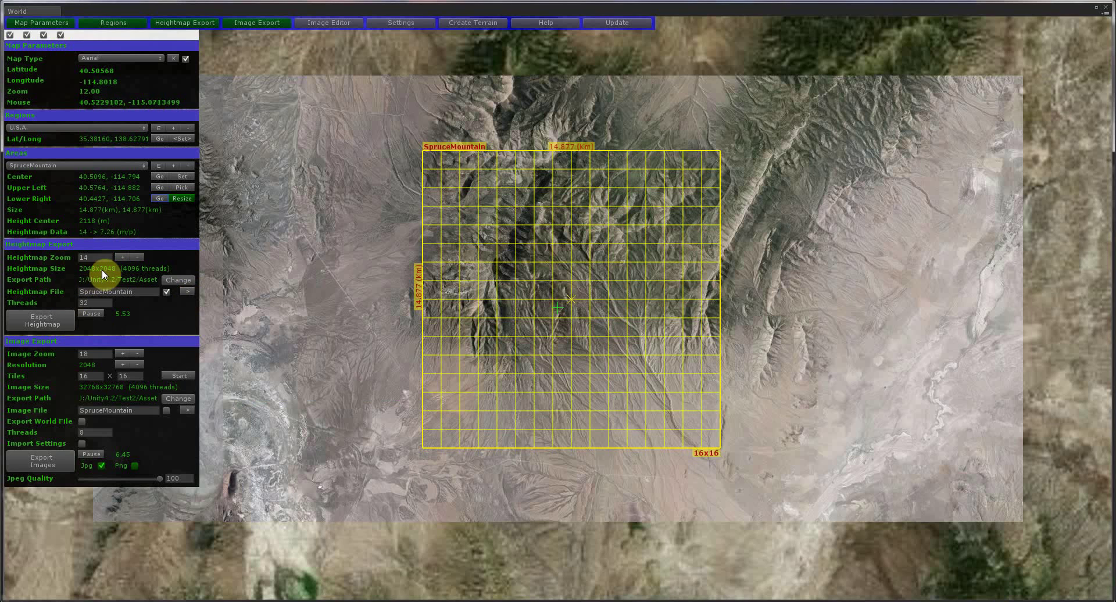
{"action": "left_click", "coordinate": [62, 316]}
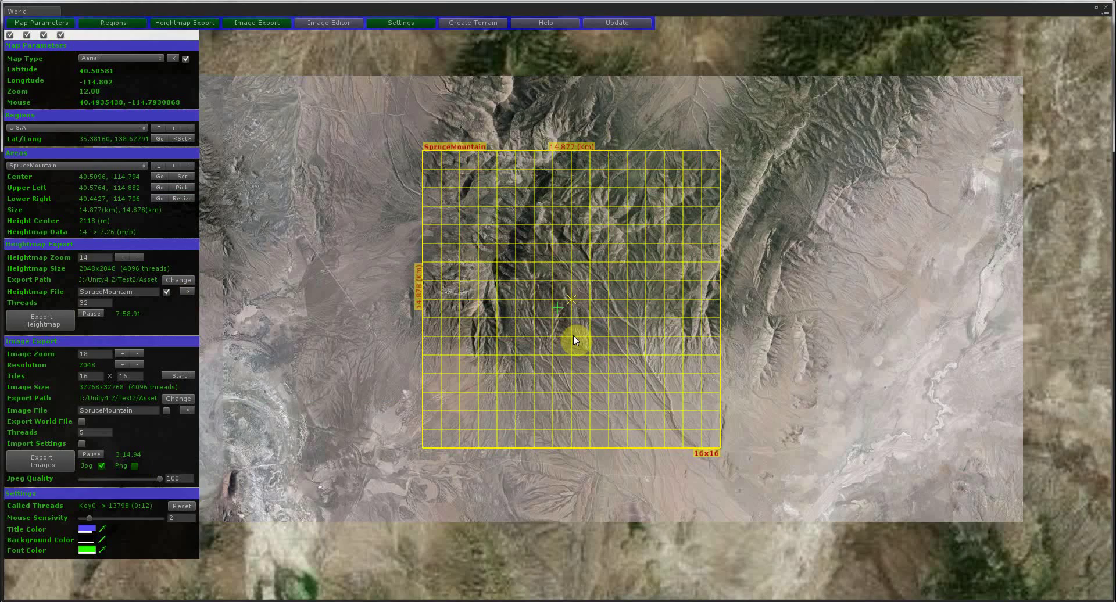
- Change the map type to Aerial With Labels and view the area in the context of the whole U.S.A
{"action": "scroll", "coordinate": [573, 336], "scroll_direction": "down", "scroll_amount": 15}
{"action": "scroll", "coordinate": [573, 336], "scroll_direction": "down", "scroll_amount": 5}
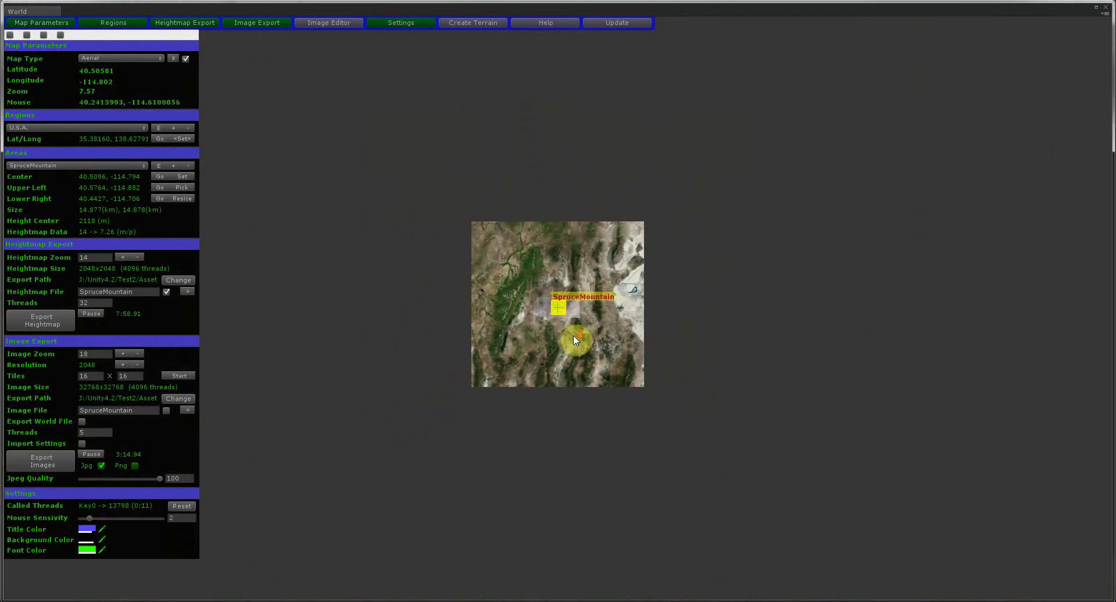
{"action": "left_click", "coordinate": [155, 60]}
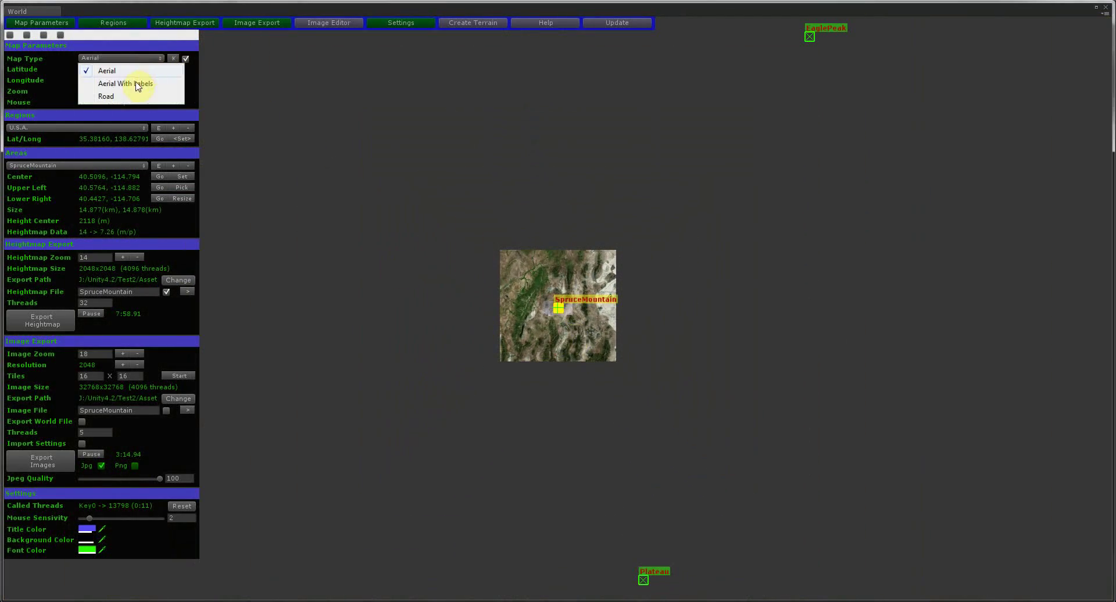
{"action": "left_click", "coordinate": [137, 82]}
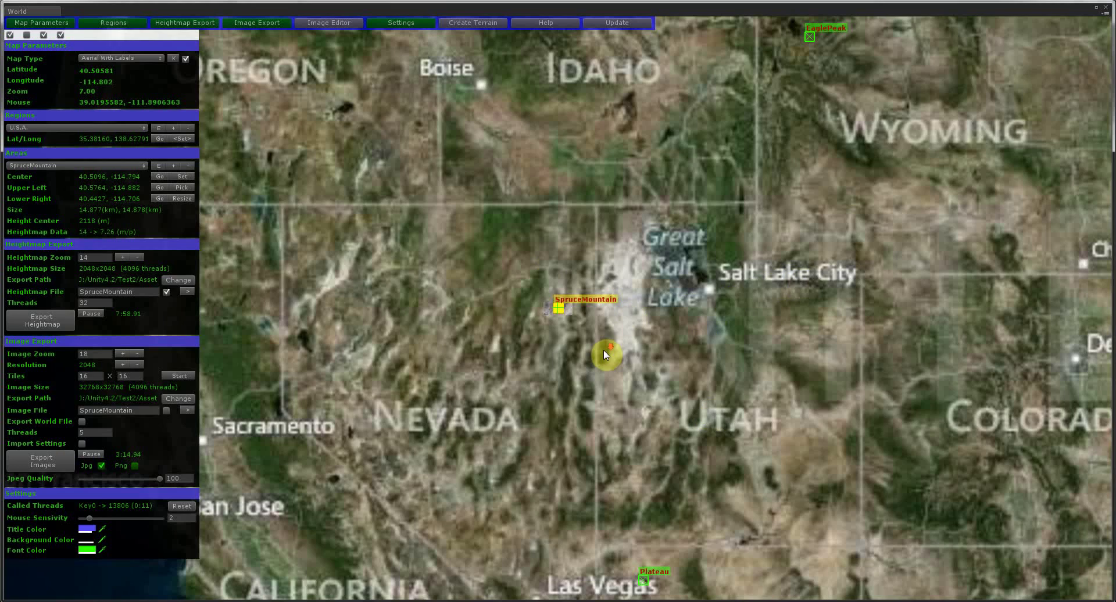
{"action": "scroll", "coordinate": [603, 350], "scroll_direction": "down", "scroll_amount": 2}
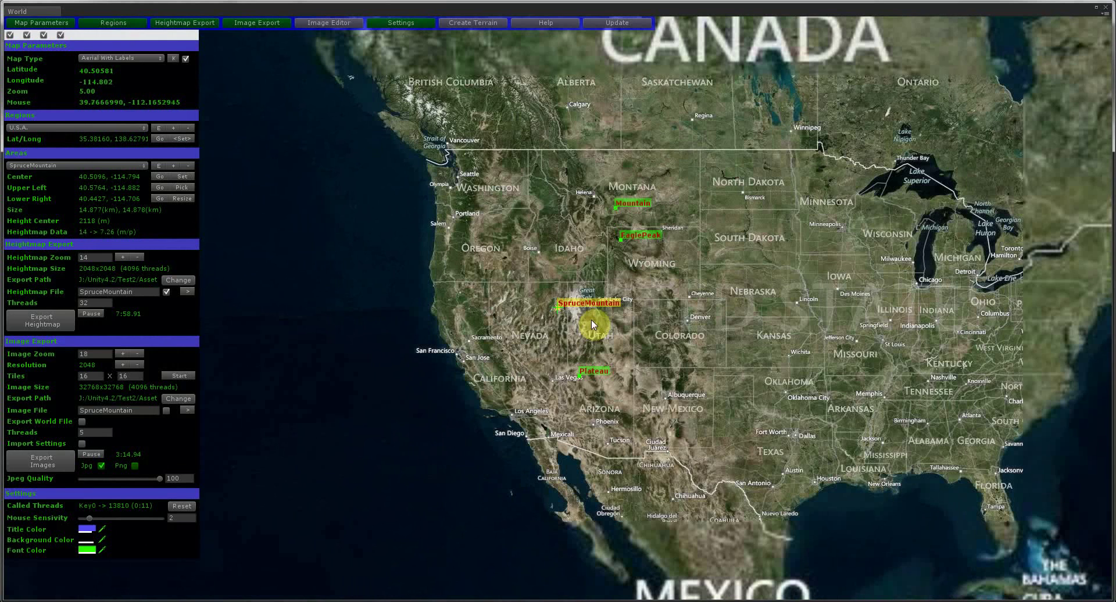
- Check the available heightmap zoom level and height at several locations across North America, and return to the SpruceMountain area
{"action": "left_click", "coordinate": [486, 142]}
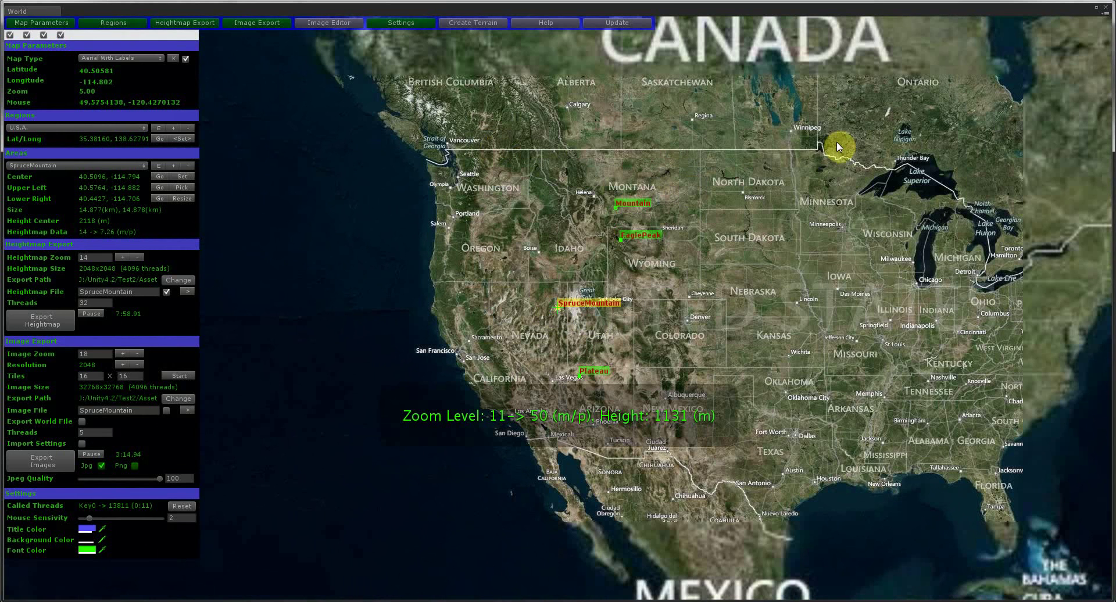
{"action": "left_click", "coordinate": [577, 161]}
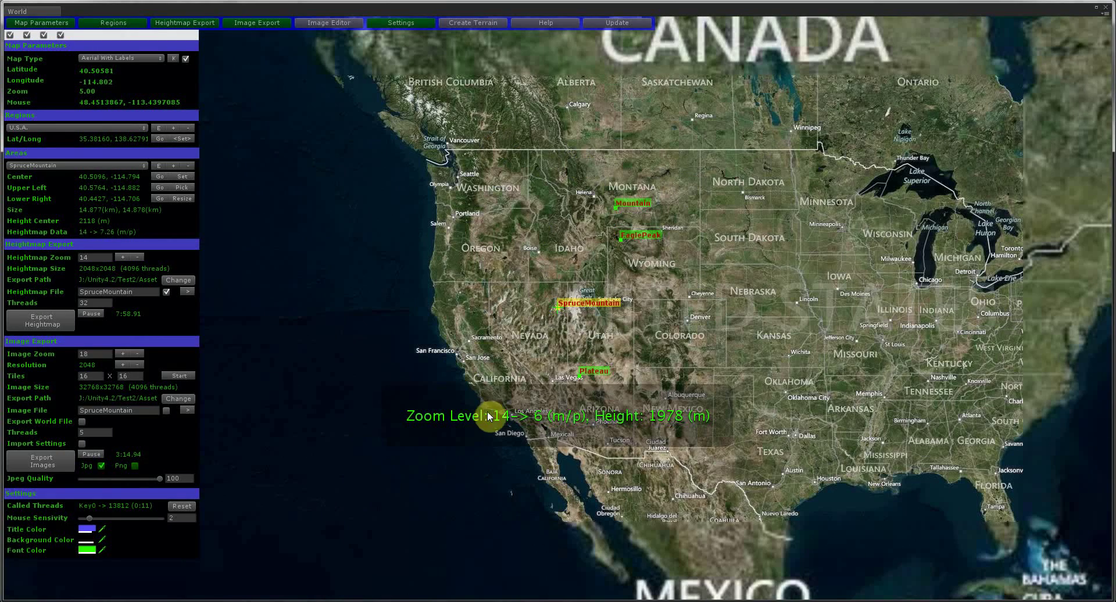
{"action": "left_click", "coordinate": [905, 442]}
{"action": "left_click", "coordinate": [1037, 331]}
{"action": "scroll", "coordinate": [585, 300], "scroll_direction": "up", "scroll_amount": 6}
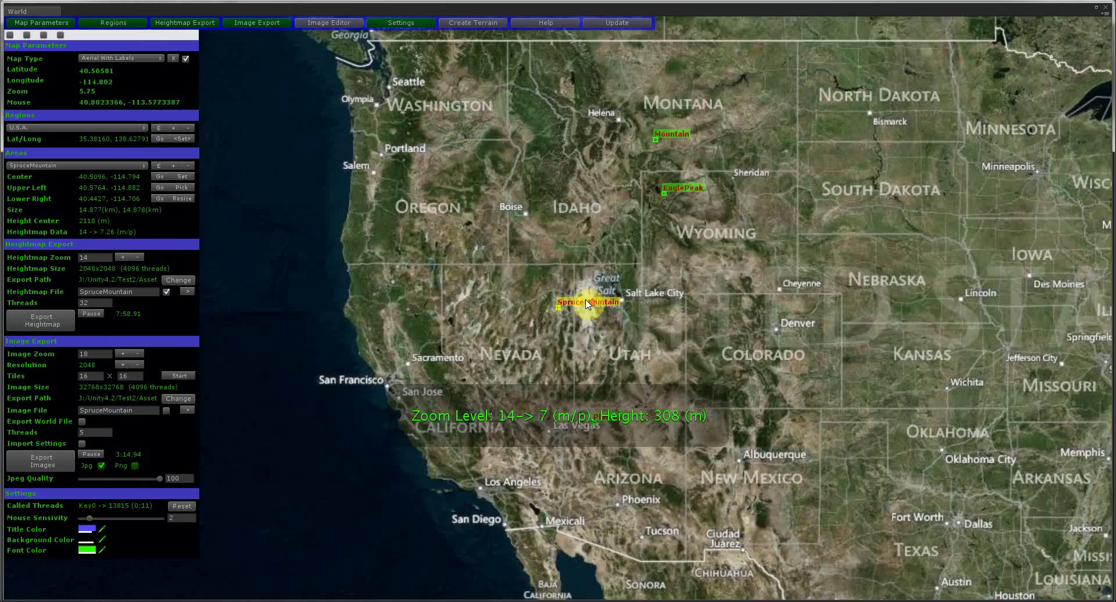
{"action": "scroll", "coordinate": [585, 298], "scroll_direction": "up", "scroll_amount": 1}
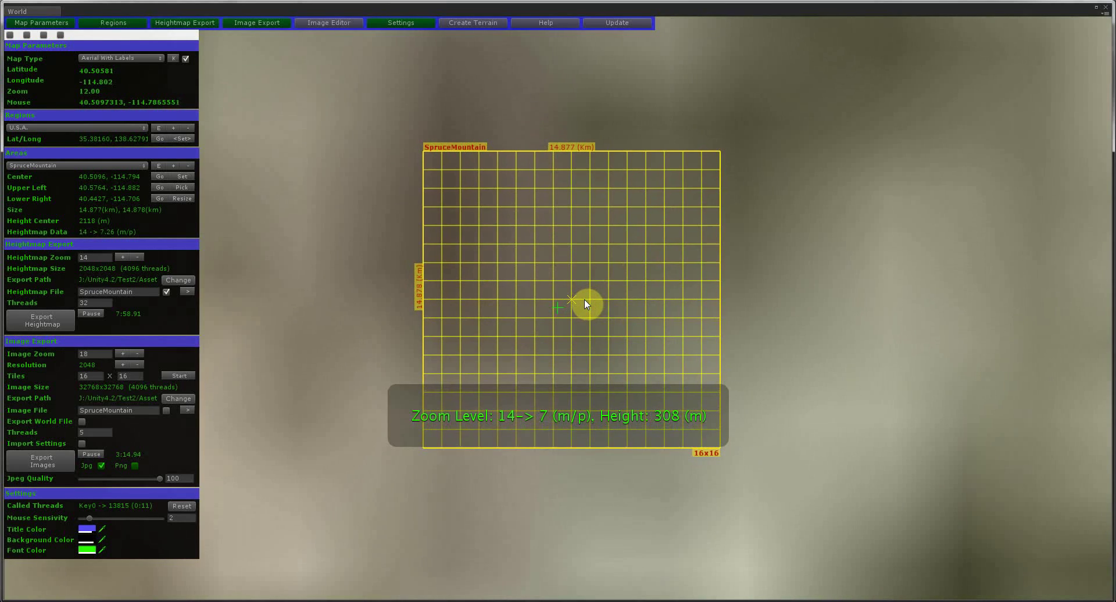
{"action": "scroll", "coordinate": [584, 298], "scroll_direction": "up", "scroll_amount": 1}
{"action": "scroll", "coordinate": [585, 299], "scroll_direction": "down", "scroll_amount": 1}
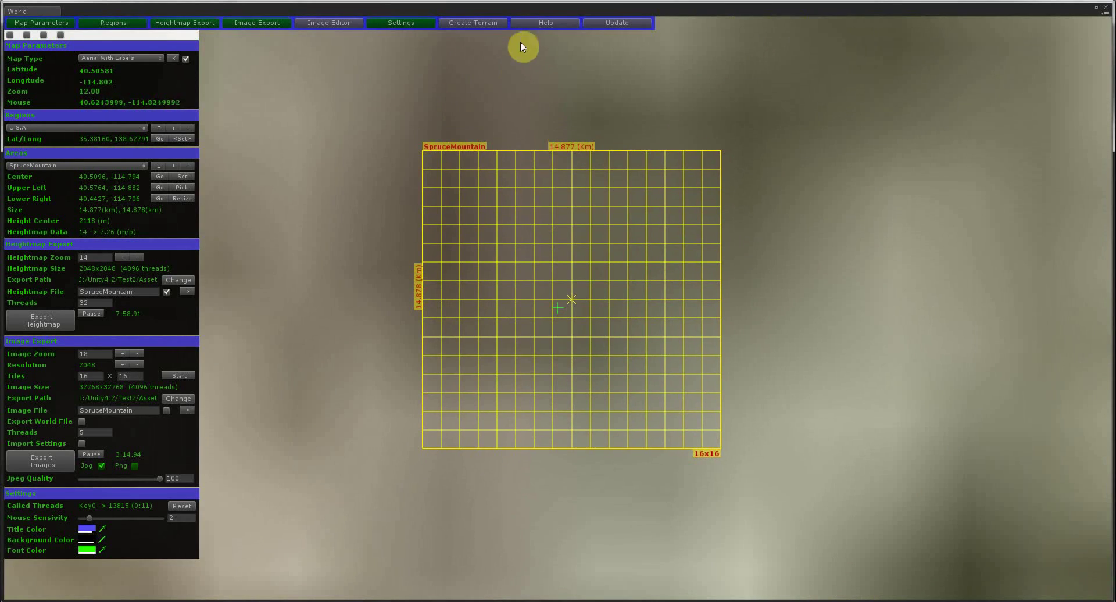
- Show the terrain creation settings, move the World window aside, and create the SpruceMountain terrain with Export to TerrainComposer enabled
{"action": "left_click", "coordinate": [491, 21]}
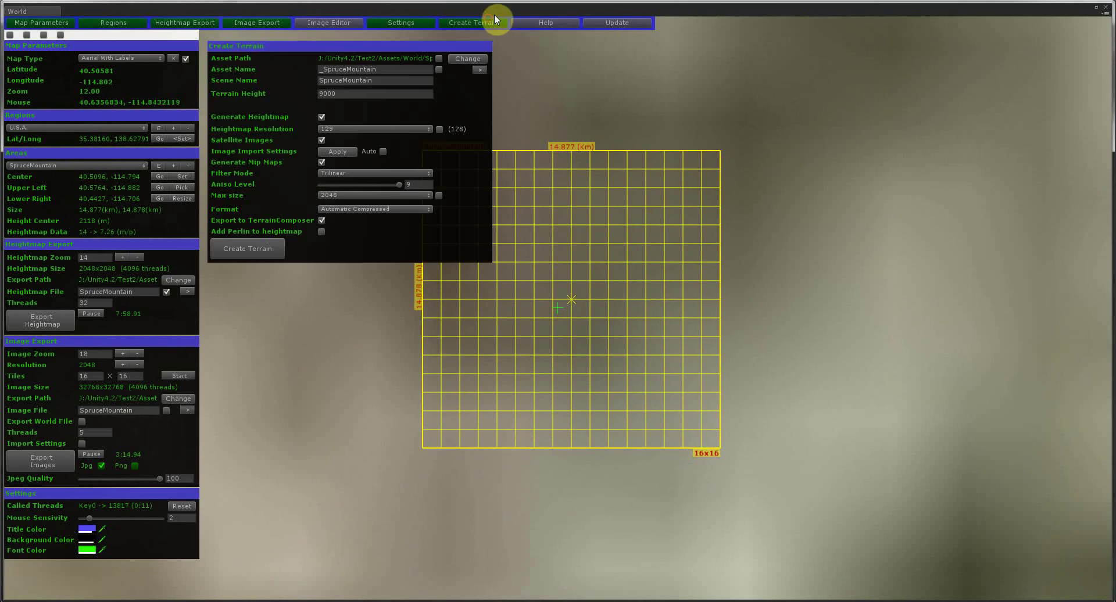
{"action": "double_click", "coordinate": [496, 12]}
{"action": "left_click_drag", "start_coordinate": [881, 46], "coordinate": [983, 52]}
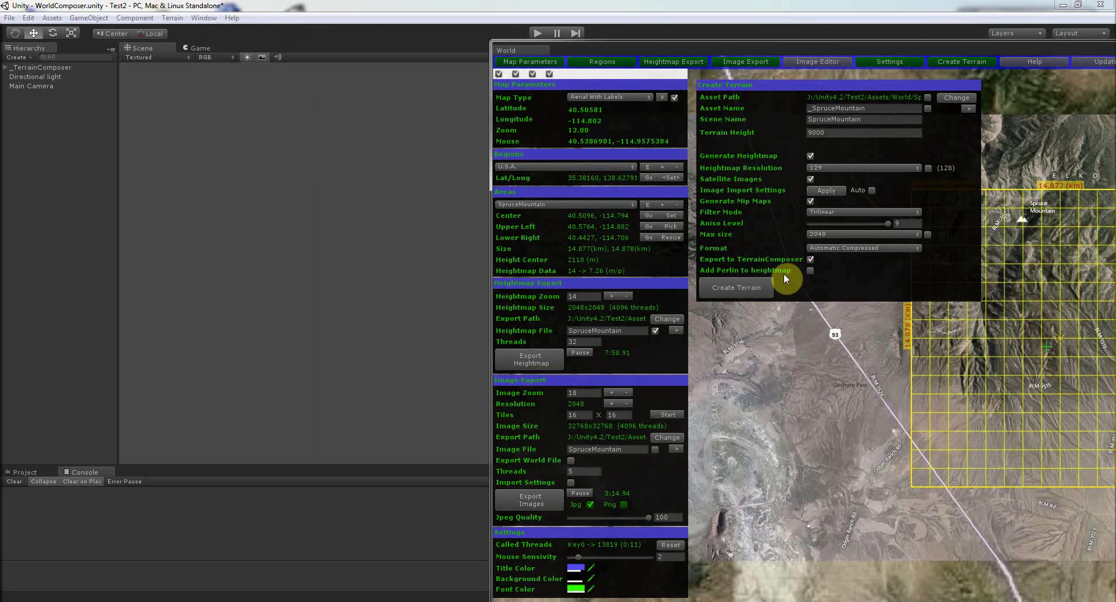
{"action": "left_click_drag", "start_coordinate": [831, 43], "coordinate": [1007, 219]}
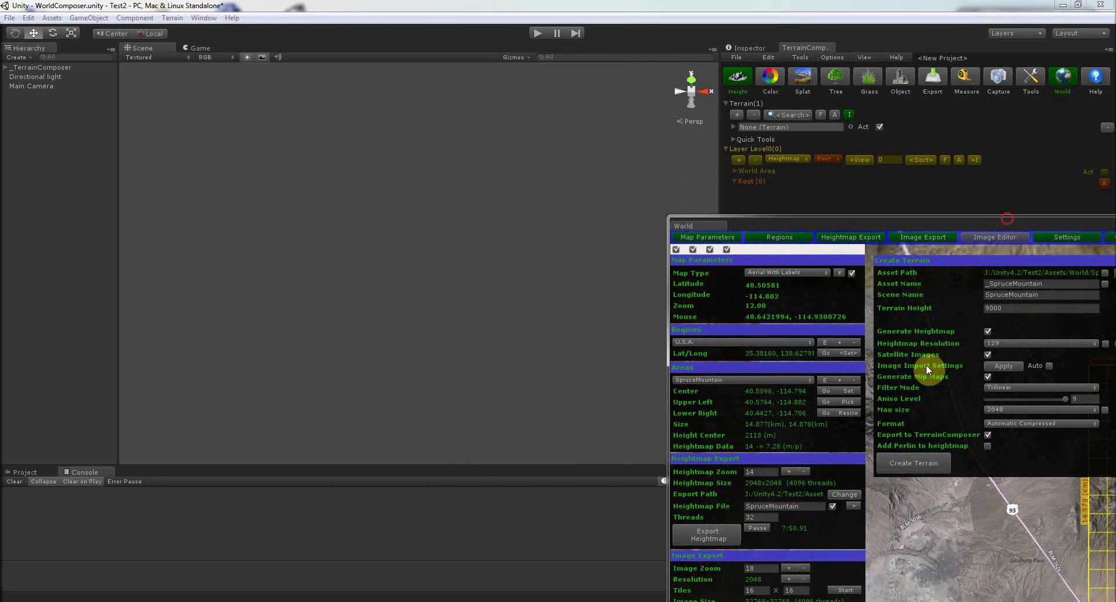
{"action": "left_click", "coordinate": [910, 464]}
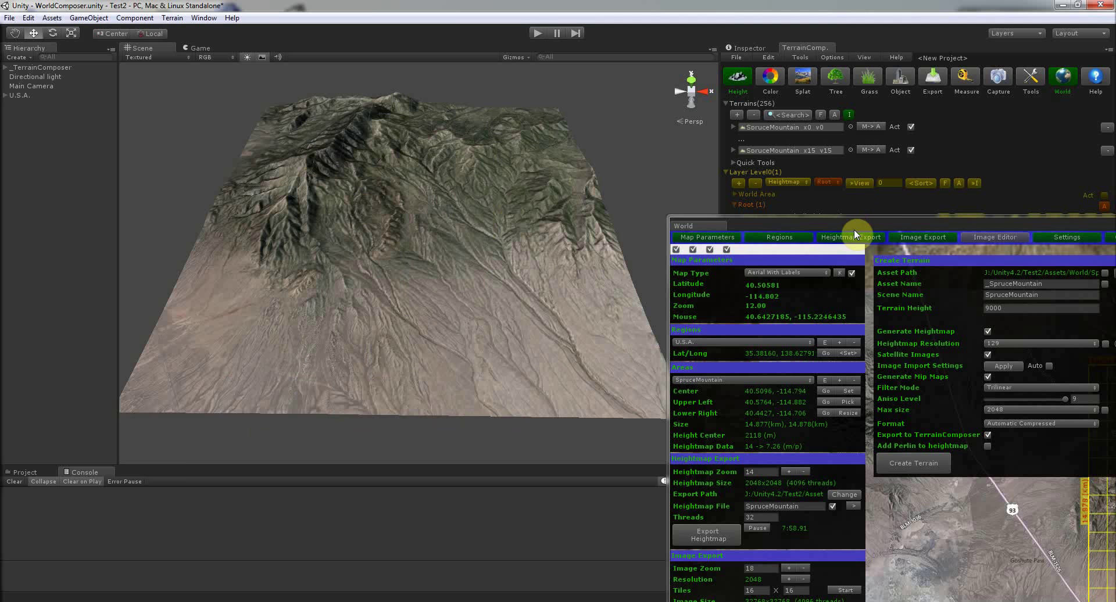
- Examine the SpruceMountain terrain in the scene from several angles, from close-up ground detail to the full mountain range
{"action": "left_click_drag", "start_coordinate": [855, 227], "coordinate": [916, 289]}
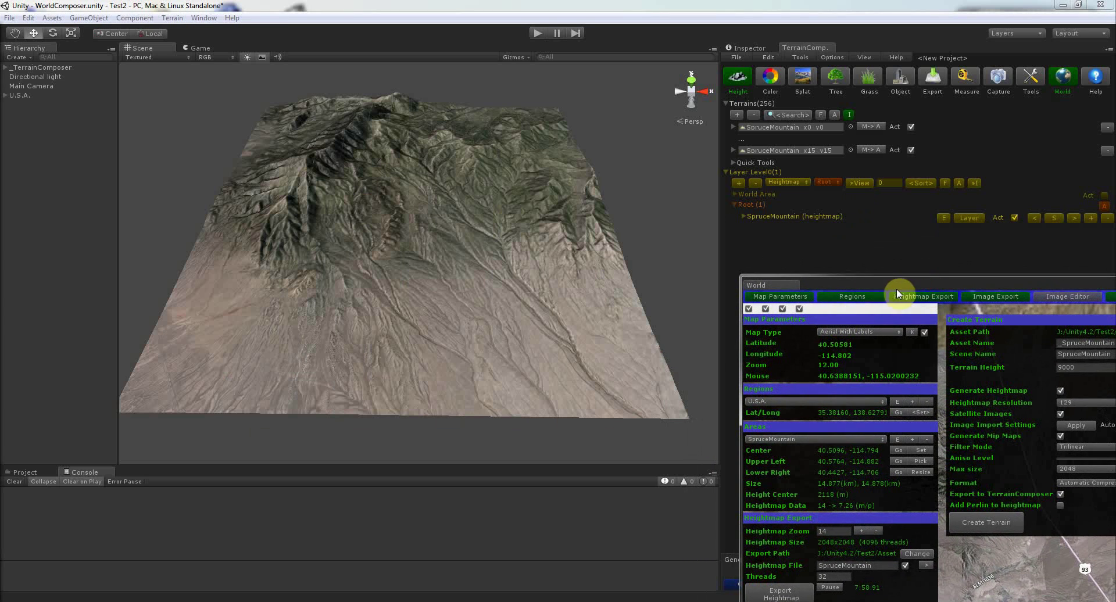
{"action": "left_click_drag", "start_coordinate": [463, 253], "coordinate": [447, 217], "text": "alt"}
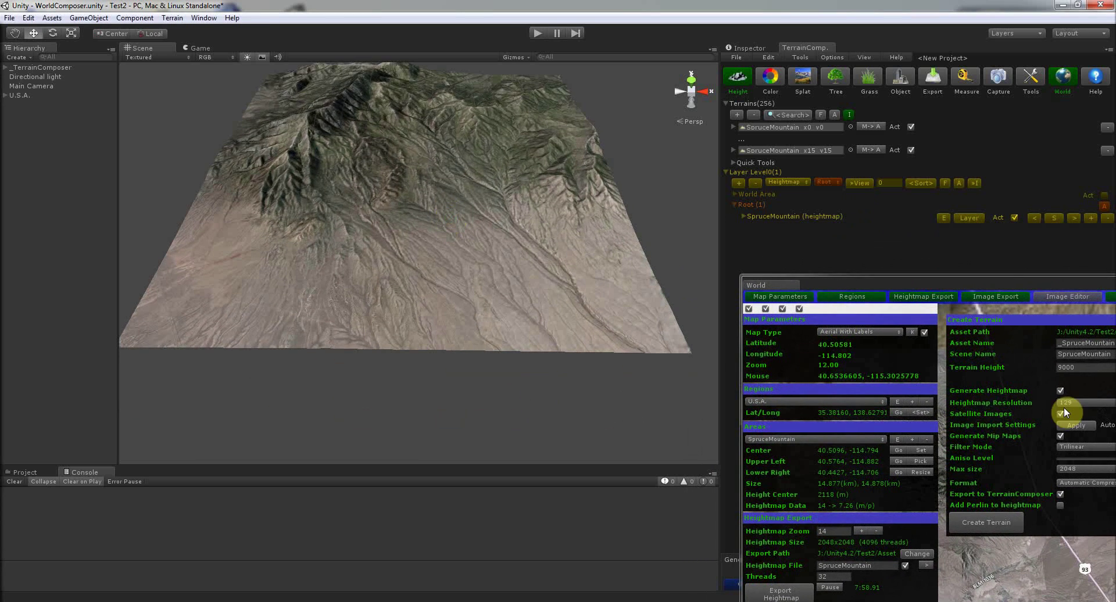
{"action": "scroll", "coordinate": [486, 207], "scroll_direction": "up", "scroll_amount": 10}
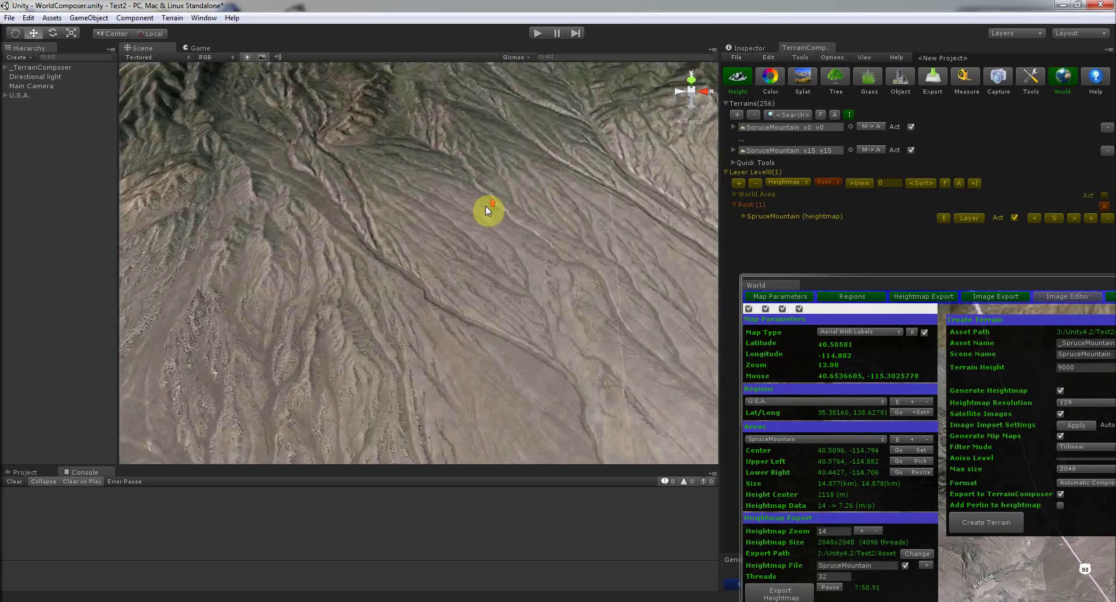
{"action": "middle_click_drag", "start_coordinate": [483, 192], "coordinate": [503, 331]}
{"action": "scroll", "coordinate": [504, 330], "scroll_direction": "up", "scroll_amount": 3}
{"action": "scroll", "coordinate": [501, 327], "scroll_direction": "up", "scroll_amount": 3}
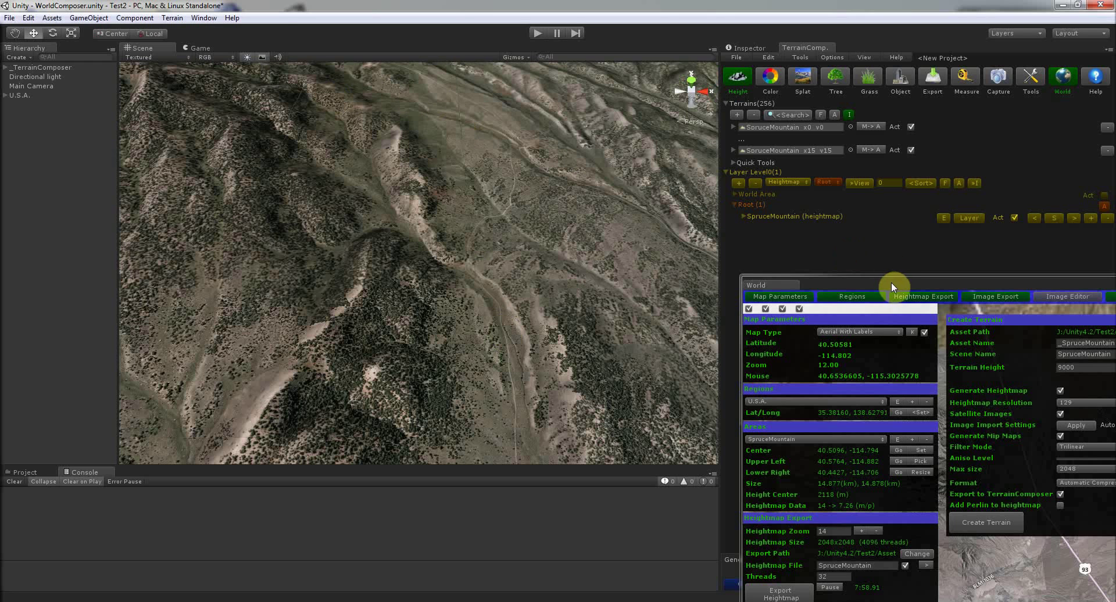
{"action": "left_click_drag", "start_coordinate": [891, 283], "coordinate": [801, 247]}
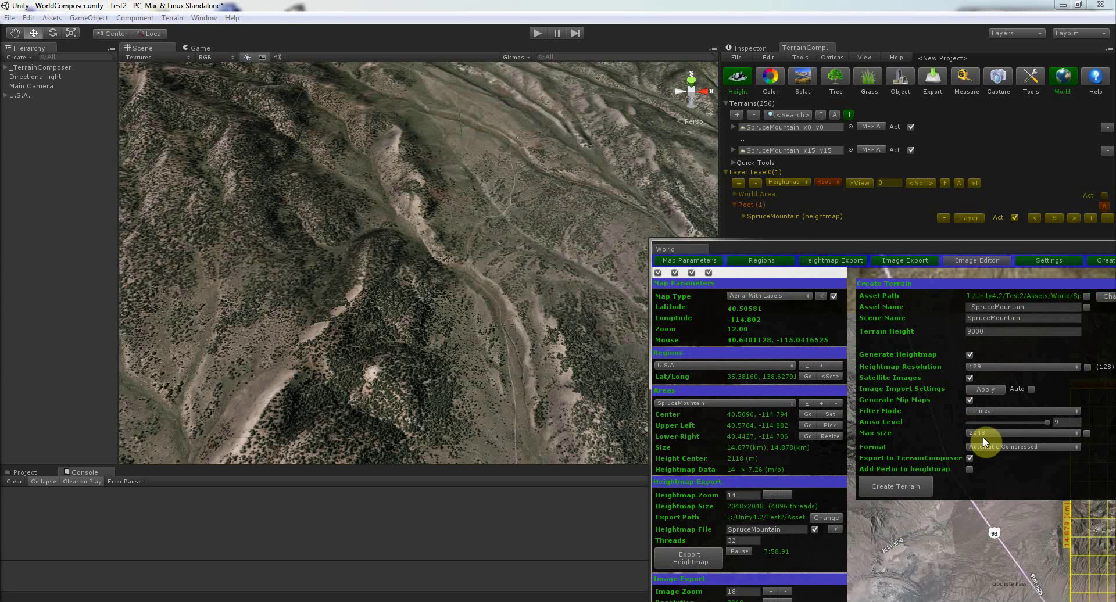
{"action": "left_click_drag", "start_coordinate": [477, 289], "coordinate": [389, 202], "text": "alt"}
{"action": "middle_click_drag", "start_coordinate": [298, 217], "coordinate": [528, 237]}
{"action": "left_click_drag", "start_coordinate": [367, 264], "coordinate": [453, 280], "text": "alt"}
{"action": "scroll", "coordinate": [453, 280], "scroll_direction": "down", "scroll_amount": 4}
{"action": "scroll", "coordinate": [453, 280], "scroll_direction": "down", "scroll_amount": 2}
{"action": "middle_click_drag", "start_coordinate": [455, 284], "coordinate": [349, 270]}
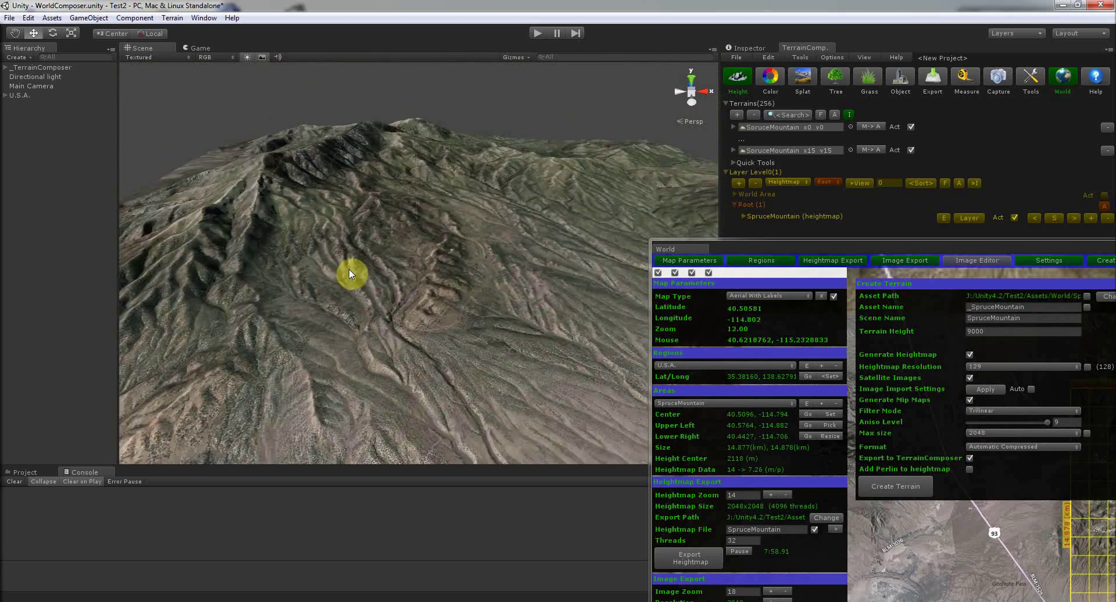
{"action": "scroll", "coordinate": [370, 277], "scroll_direction": "down", "scroll_amount": 6}
- Bring the terrain creation settings fully into view and apply the image import settings to the SpruceMountain images
{"action": "left_click_drag", "start_coordinate": [901, 249], "coordinate": [754, 234]}
{"action": "left_click", "coordinate": [824, 339]}
{"action": "left_click", "coordinate": [840, 374]}
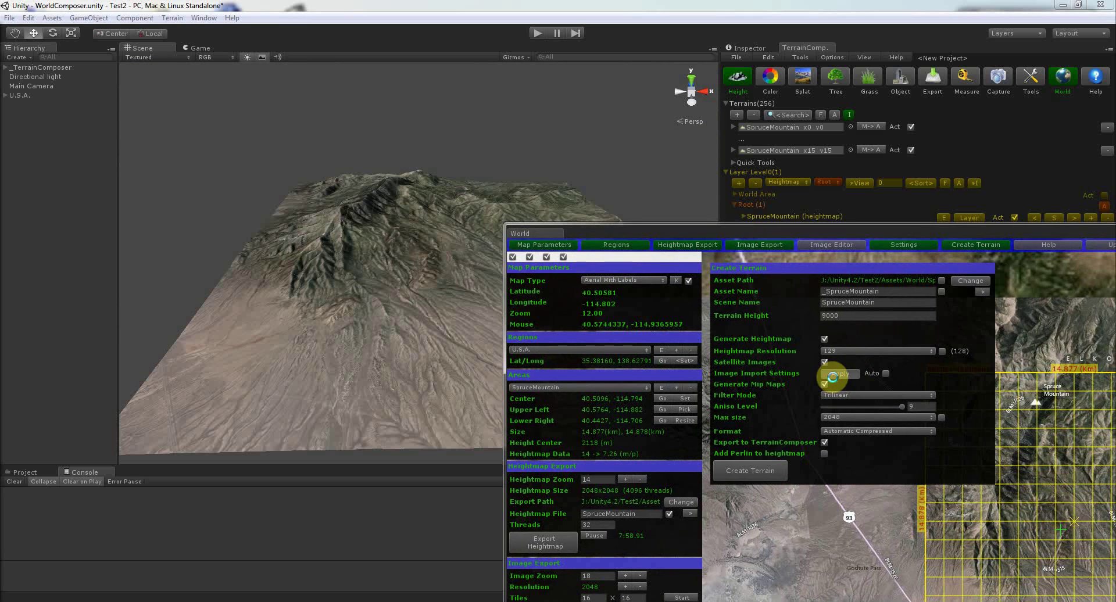
- Move the World window out of the way and list all individual SpruceMountain terrain tiles in TerrainComposer
{"action": "left_click_drag", "start_coordinate": [576, 232], "coordinate": [1115, 230]}
{"action": "left_click_drag", "start_coordinate": [515, 264], "coordinate": [515, 313], "text": "alt"}
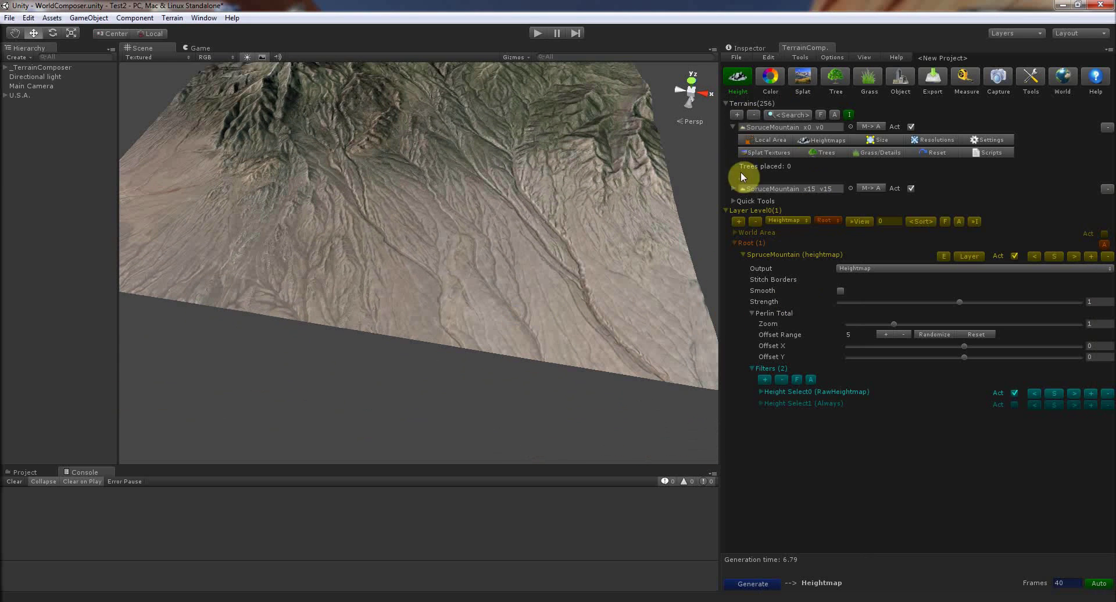
{"action": "left_click", "coordinate": [849, 114]}
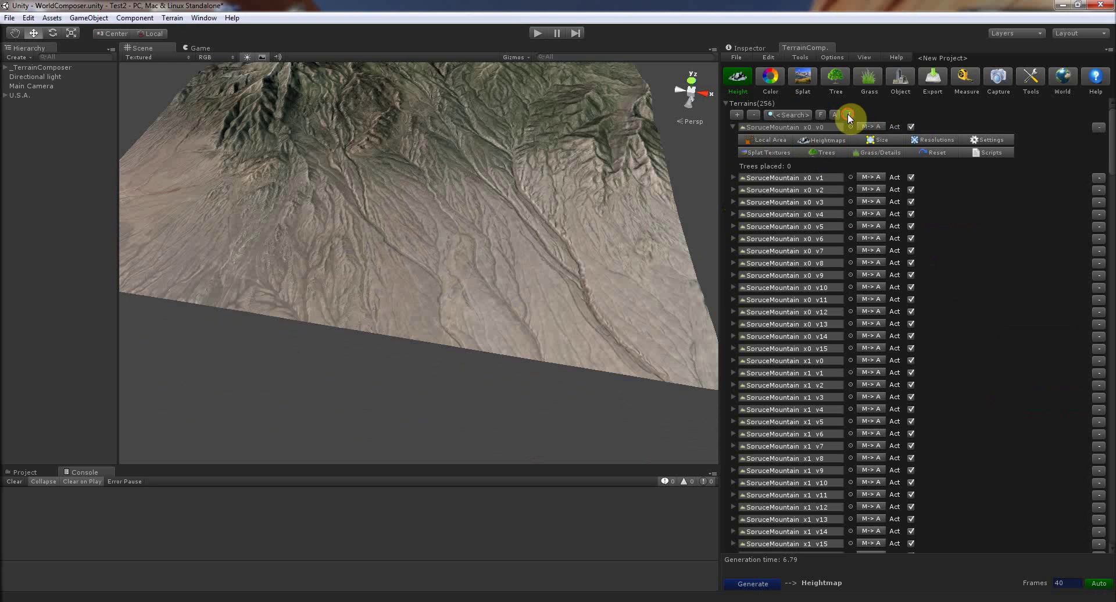
- Shorten the TerrainComposer list to its first and last tiles and examine the SpruceMountain terrain in a maximized scene view
{"action": "left_click", "coordinate": [850, 115]}
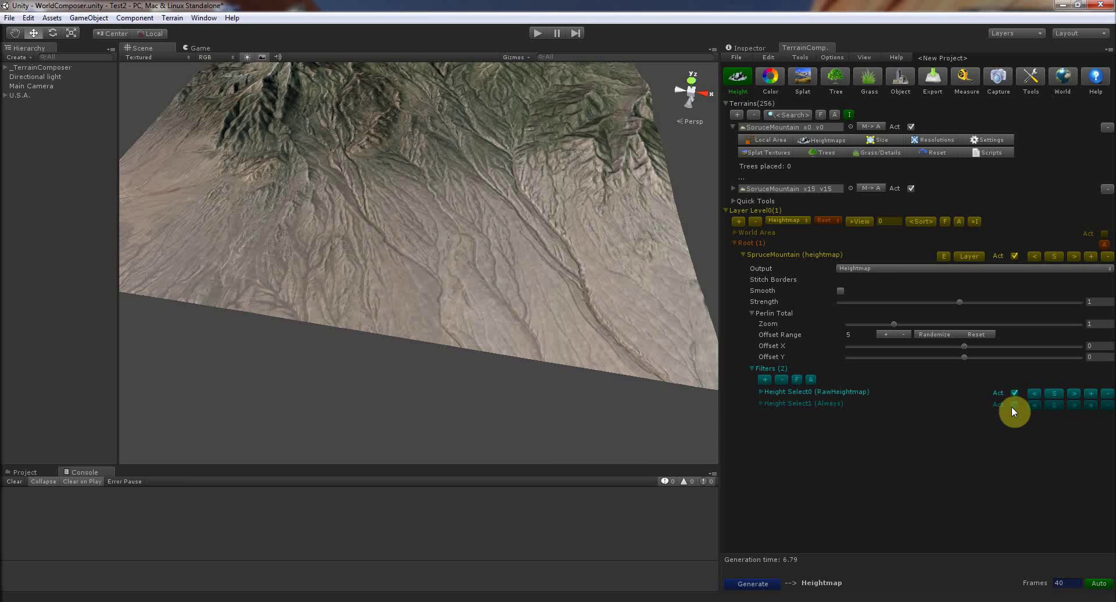
{"action": "right_click_drag", "start_coordinate": [416, 286], "coordinate": [425, 295]}
{"action": "key", "text": "space"}
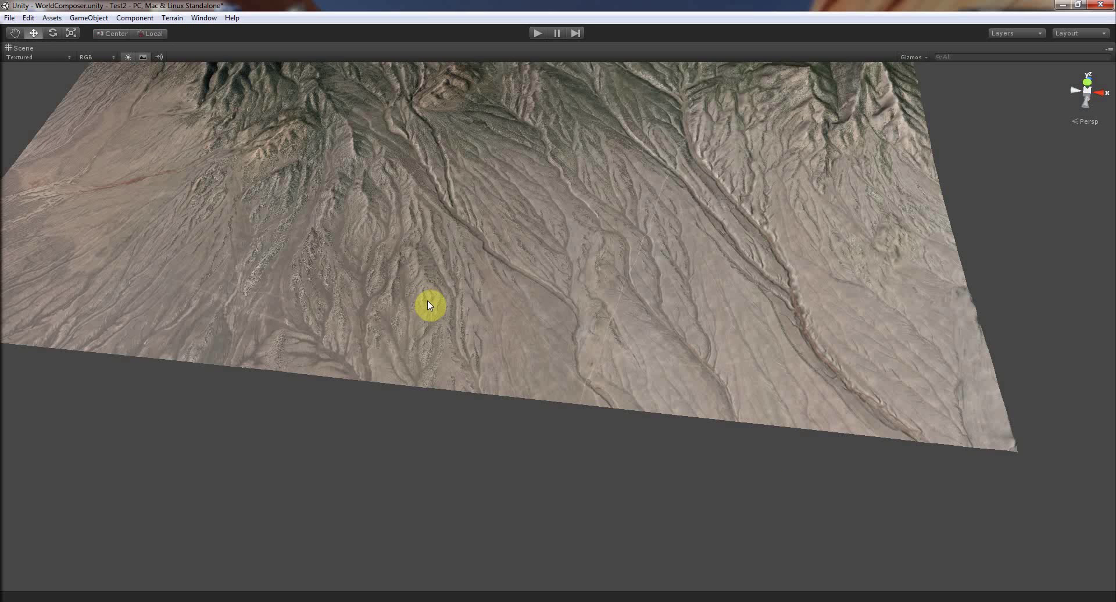
{"action": "right_click_drag", "start_coordinate": [480, 333], "coordinate": [641, 271]}
{"action": "key", "text": "w"}
{"action": "middle_click_drag", "start_coordinate": [639, 267], "coordinate": [609, 271]}
{"action": "mouse_move", "coordinate": [609, 271]}
{"action": "right_mouse_down"}
{"action": "mouse_move", "coordinate": [648, 263]}
{"action": "mouse_move", "coordinate": [610, 253]}
{"action": "right_mouse_up"}
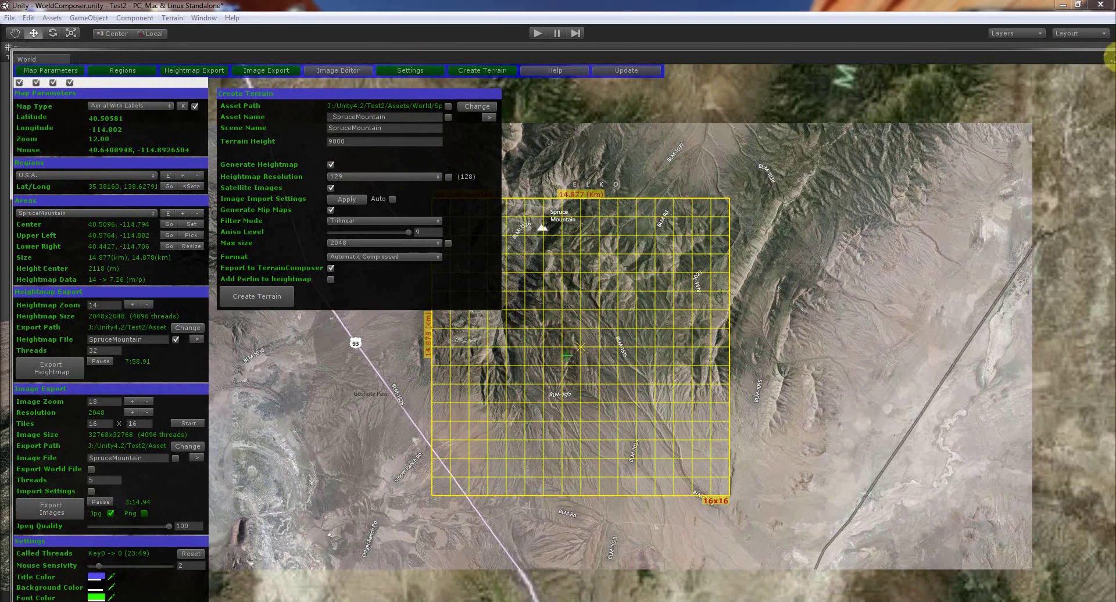
- Move and zoom the map to the mountain ridge in the SpruceMountain area at zoom 14 and hide the terrain creation settings
{"action": "left_click", "coordinate": [1105, 55]}
{"action": "left_click_drag", "start_coordinate": [562, 309], "coordinate": [647, 406]}
{"action": "scroll", "coordinate": [647, 401], "scroll_direction": "up", "scroll_amount": 5}
{"action": "scroll", "coordinate": [647, 401], "scroll_direction": "down", "scroll_amount": 1}
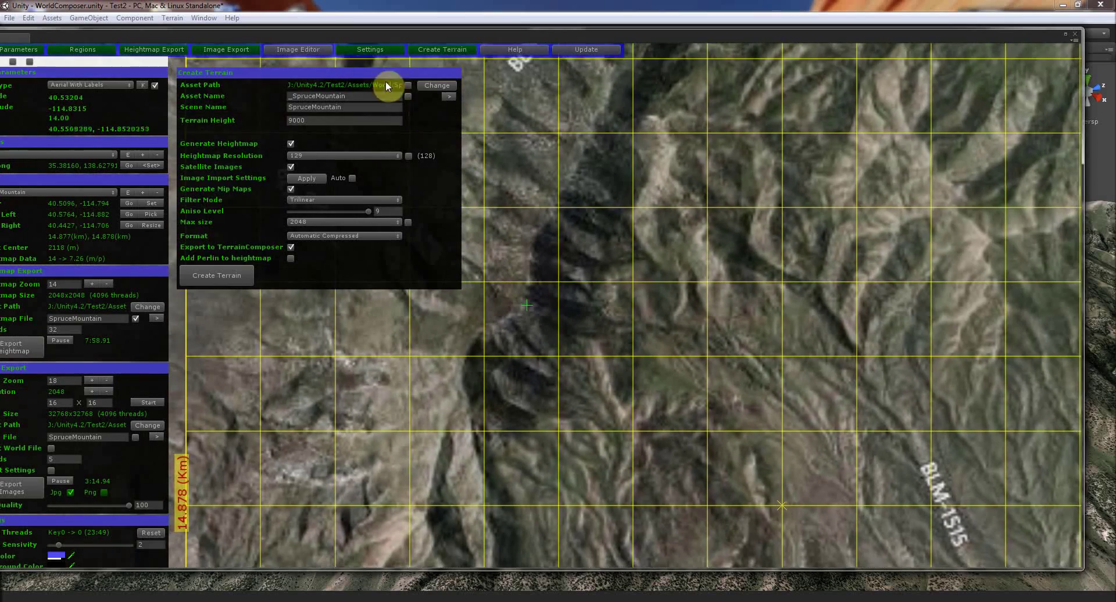
{"action": "left_click", "coordinate": [442, 49]}
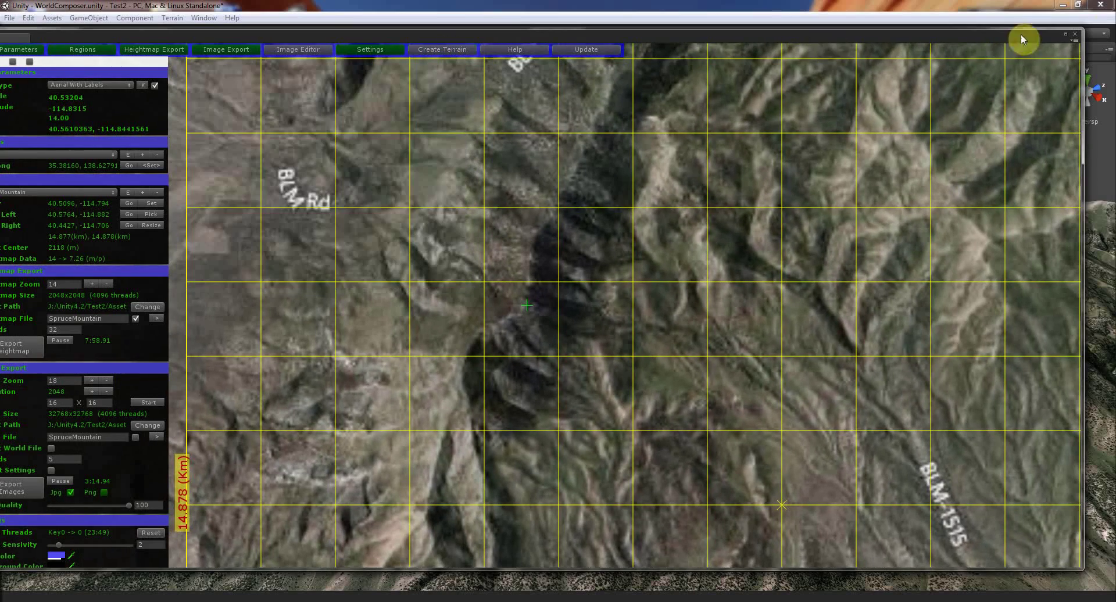
- Maximize the World window and show the Image Editor without the general settings, Image Export and Heightmap Export sections
{"action": "double_click", "coordinate": [1064, 33]}
{"action": "left_click", "coordinate": [344, 24]}
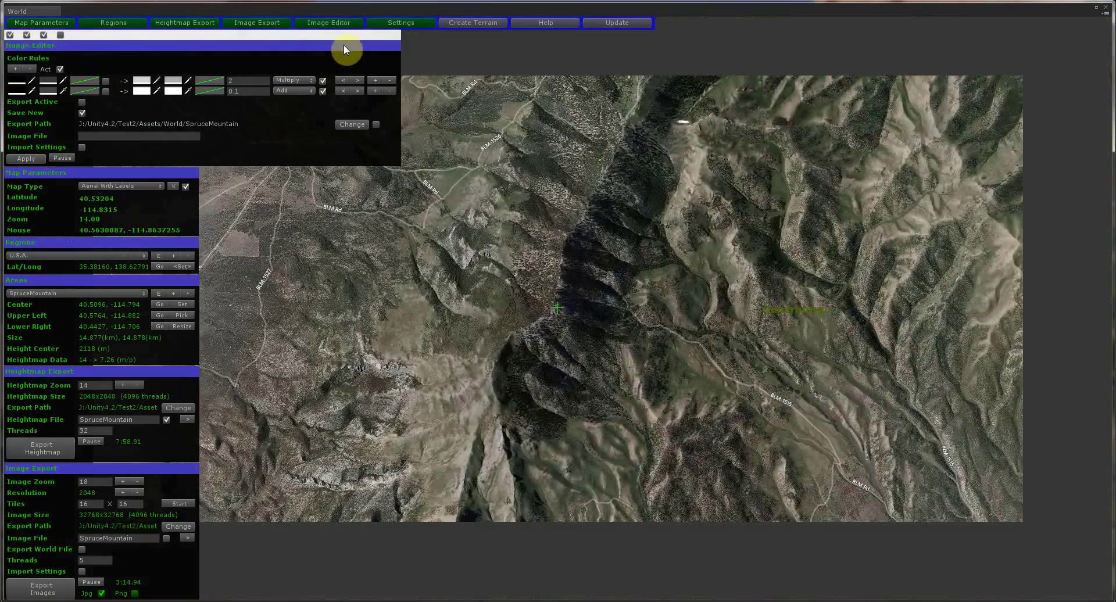
{"action": "left_click_drag", "start_coordinate": [462, 302], "coordinate": [342, 256]}
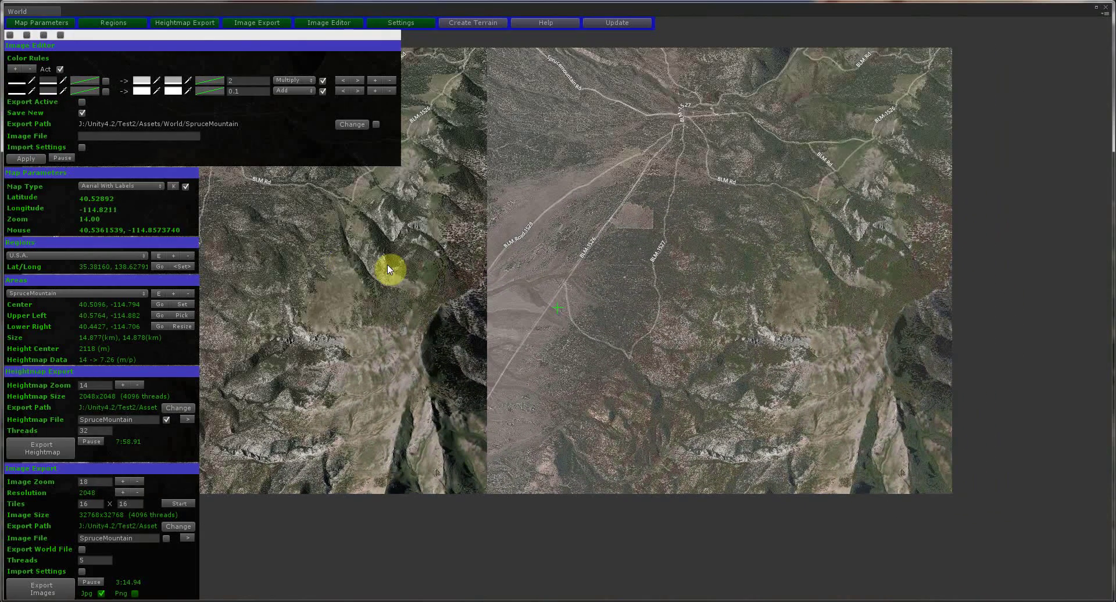
{"action": "left_click", "coordinate": [403, 22]}
{"action": "left_click", "coordinate": [326, 22]}
{"action": "left_click", "coordinate": [273, 22]}
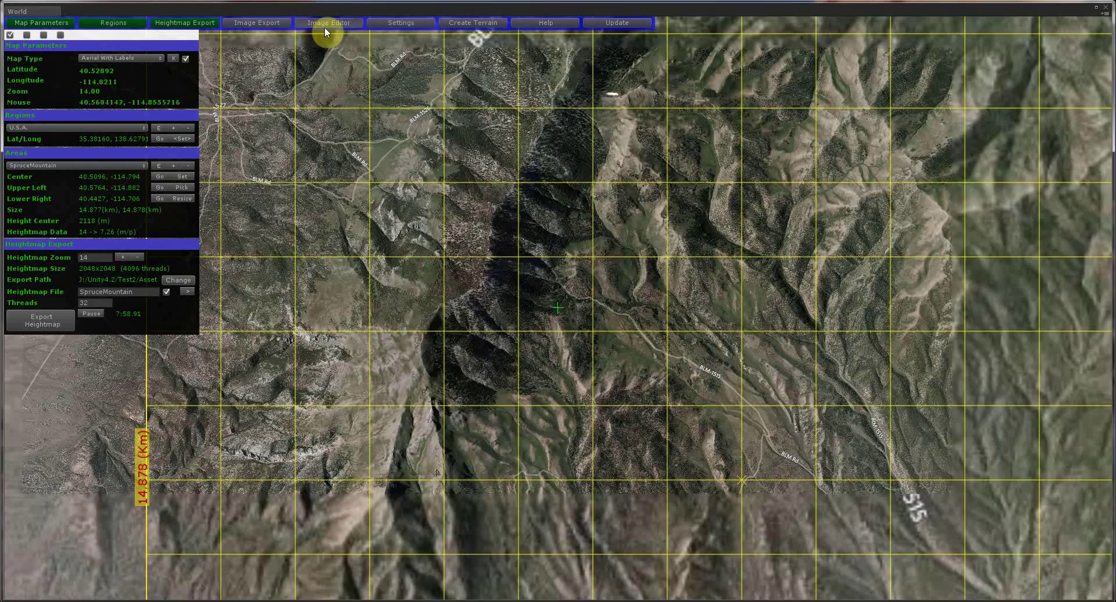
{"action": "left_click", "coordinate": [324, 23]}
{"action": "left_click", "coordinate": [194, 22]}
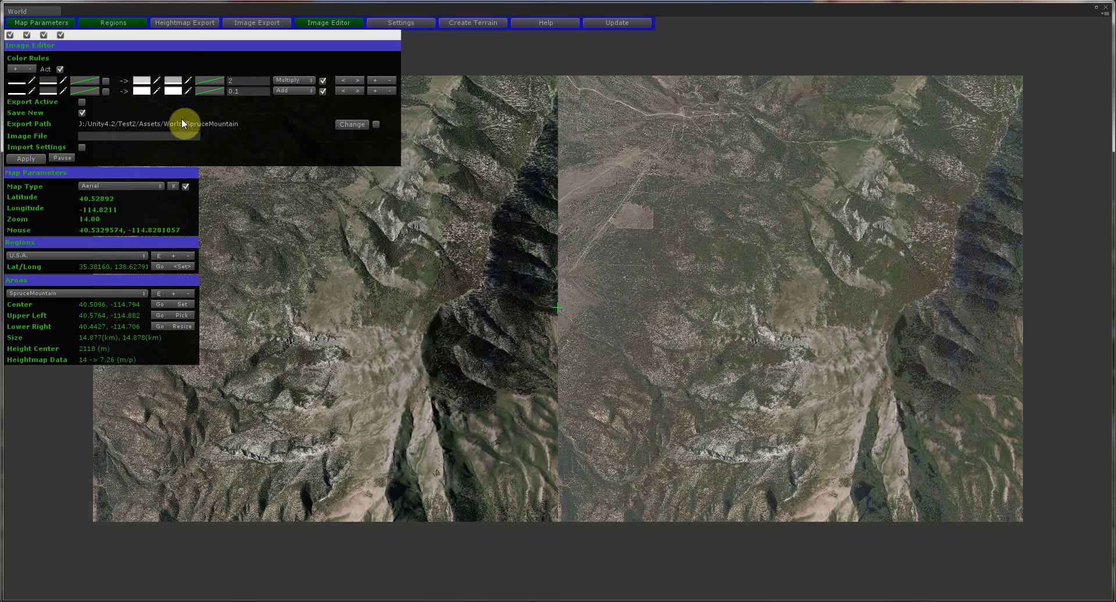
- Highlight the Multiply color rule's affected areas and set its upper source color to brightness 79
{"action": "left_click", "coordinate": [105, 80]}
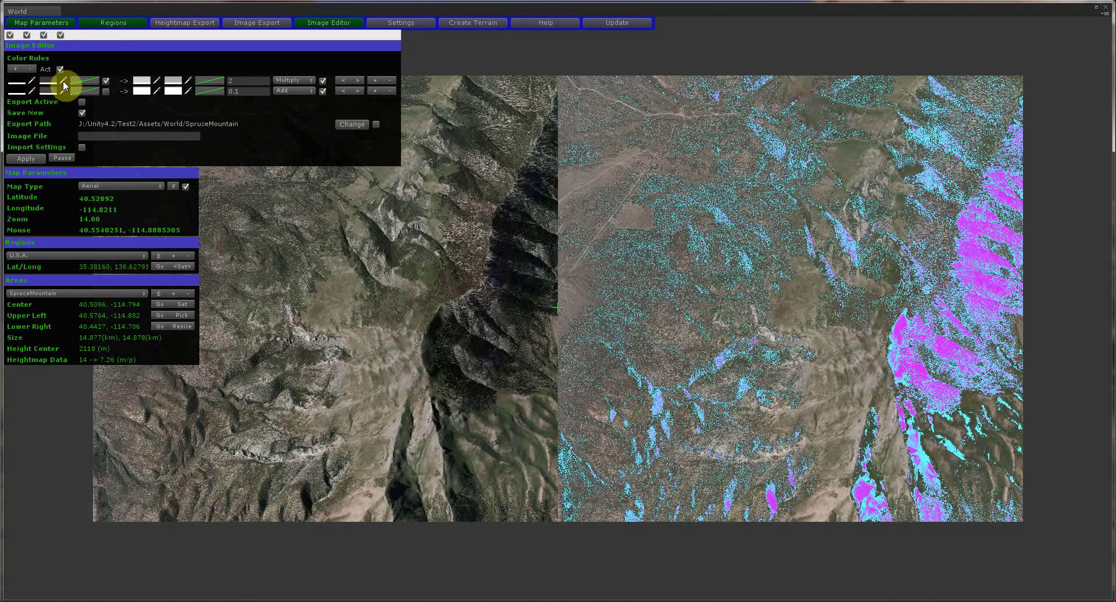
{"action": "left_click", "coordinate": [55, 82]}
{"action": "left_click_drag", "start_coordinate": [65, 13], "coordinate": [319, 146]}
{"action": "mouse_move", "coordinate": [274, 225]}
{"action": "left_mouse_down"}
{"action": "mouse_move", "coordinate": [266, 199]}
{"action": "mouse_move", "coordinate": [258, 235]}
{"action": "left_mouse_up"}
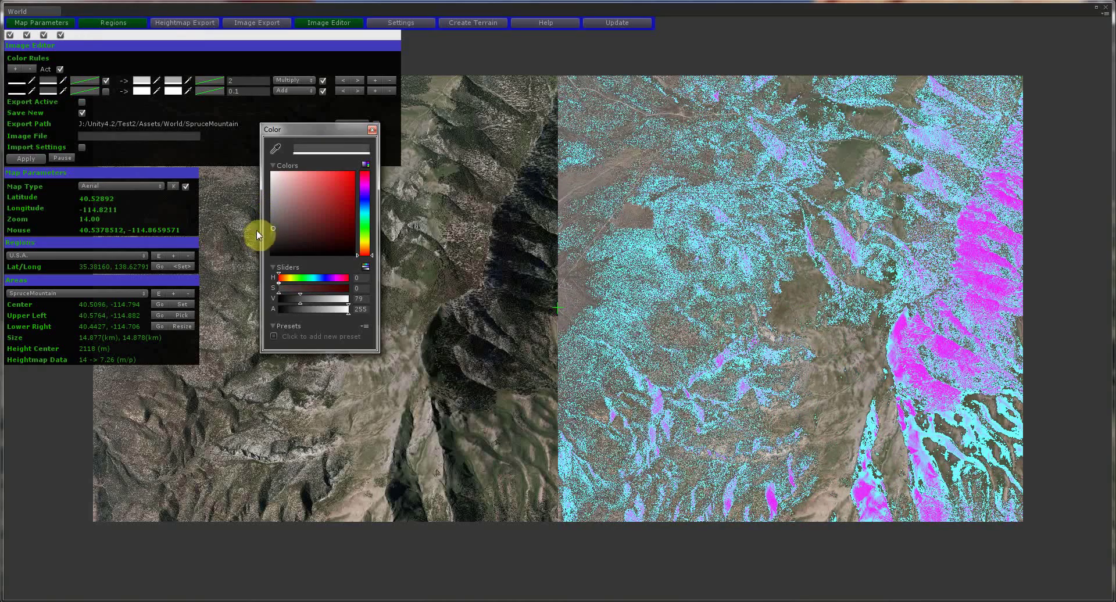
{"action": "left_click", "coordinate": [372, 129]}
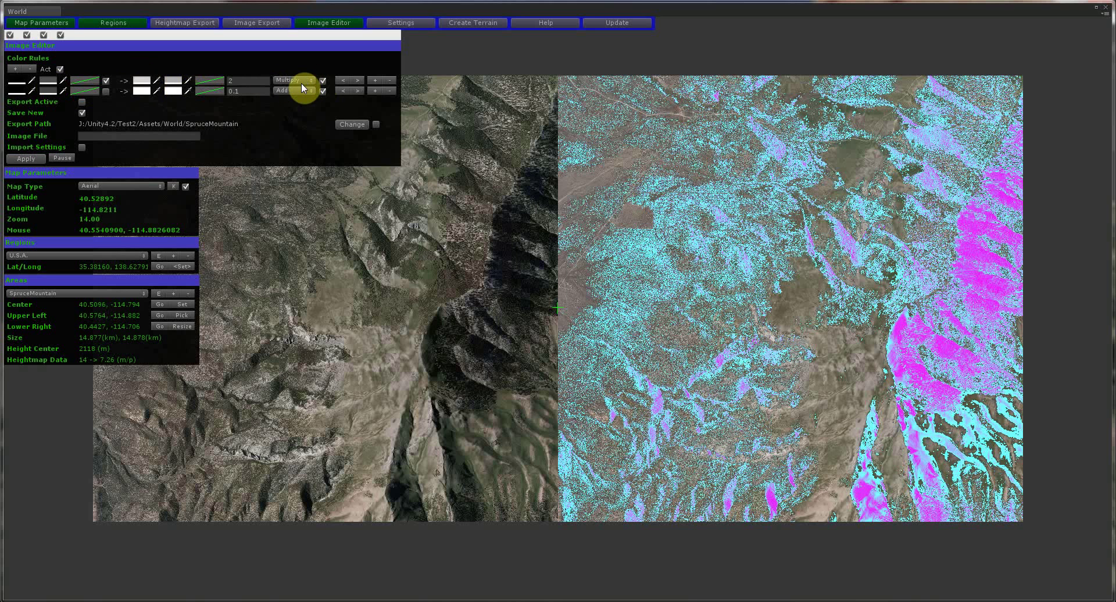
- Add extra color rules in the Image Editor and remove them again
{"action": "left_click", "coordinate": [13, 68]}
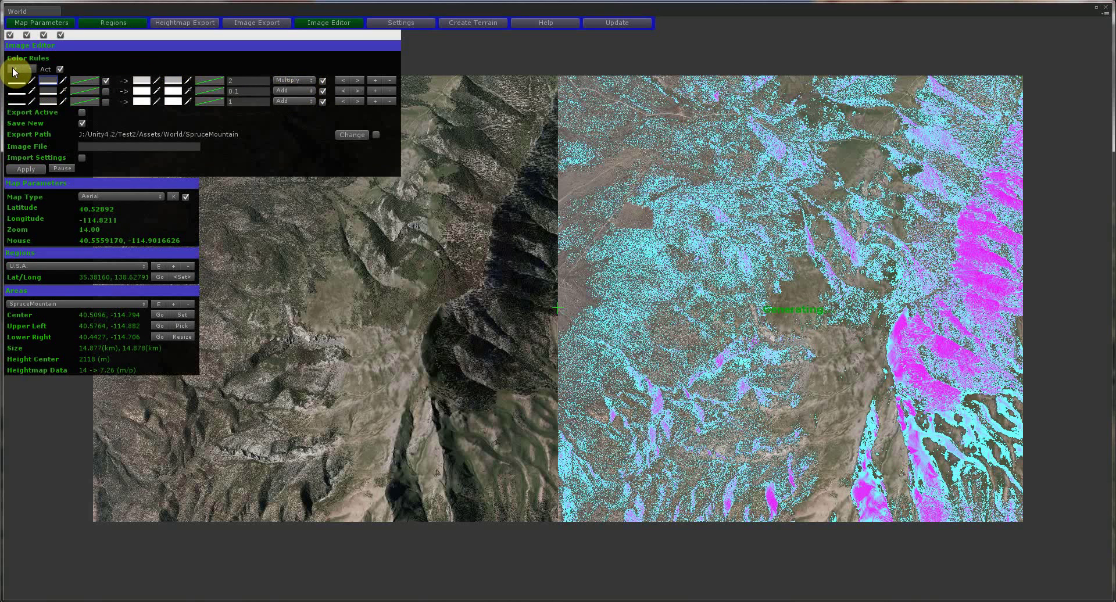
{"action": "left_click", "coordinate": [13, 68]}
{"action": "left_click", "coordinate": [27, 68]}
{"action": "left_click", "coordinate": [29, 68]}
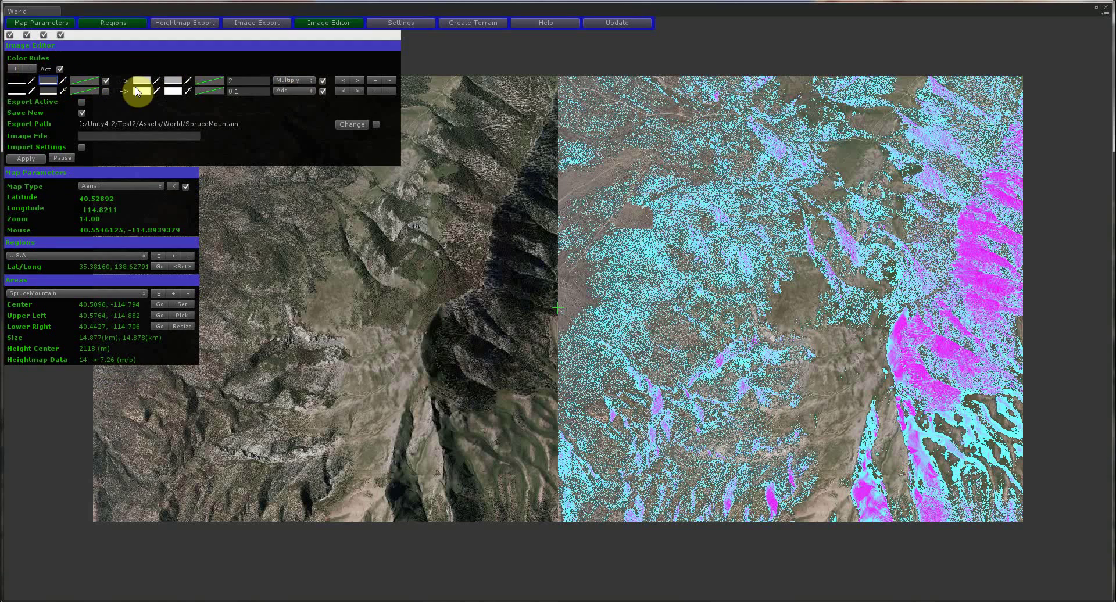
- Inspect the Add rule's affected areas and compare the preview image with both color rules disabled and enabled
{"action": "left_click", "coordinate": [105, 91]}
{"action": "left_click", "coordinate": [106, 80]}
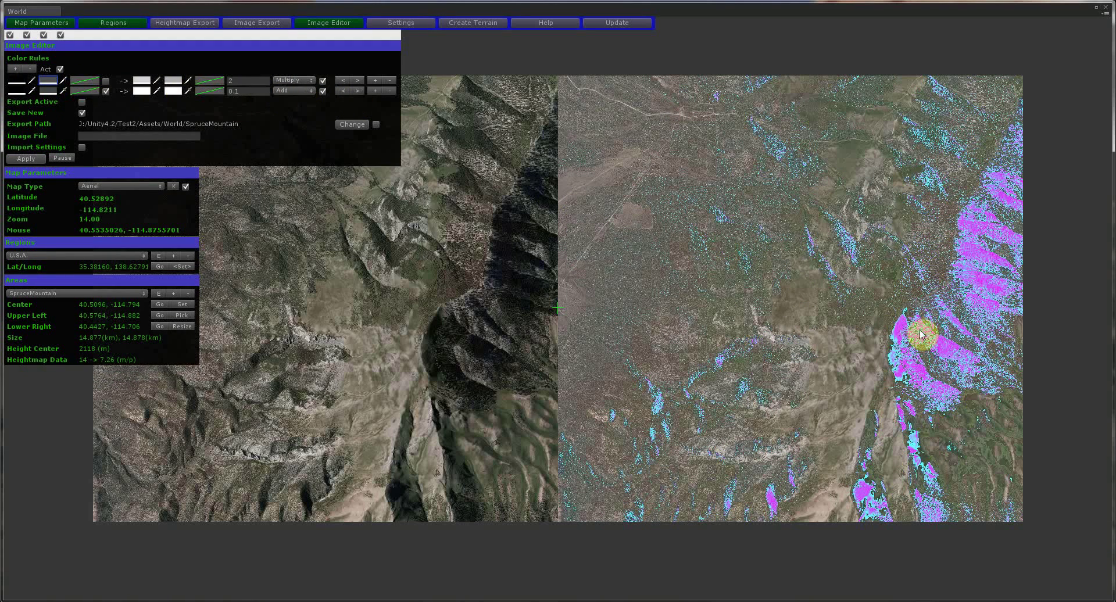
{"action": "left_click", "coordinate": [323, 81]}
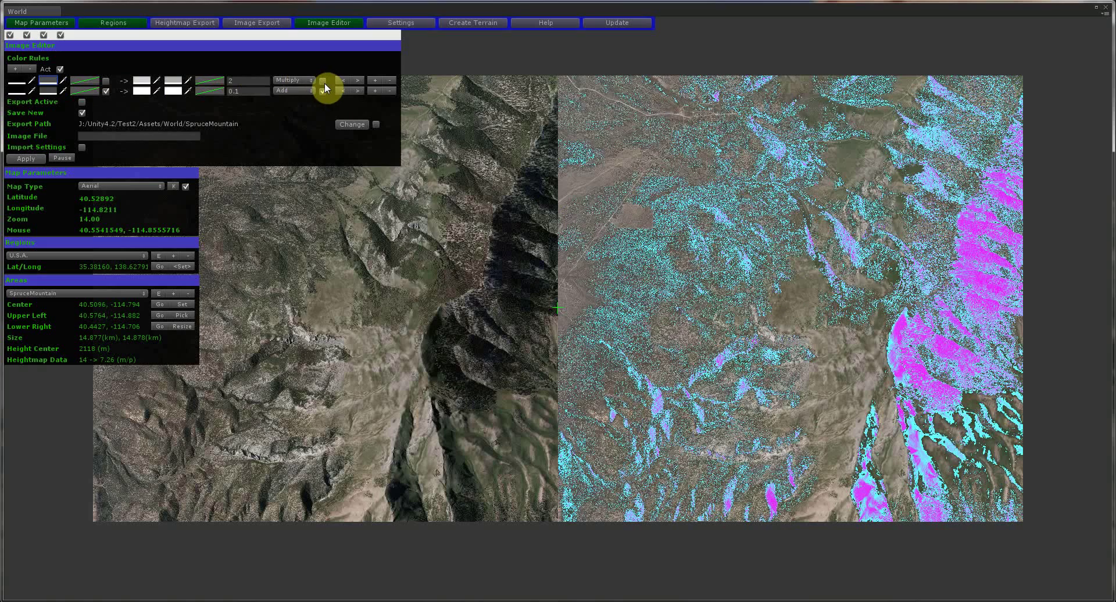
{"action": "left_click", "coordinate": [106, 91]}
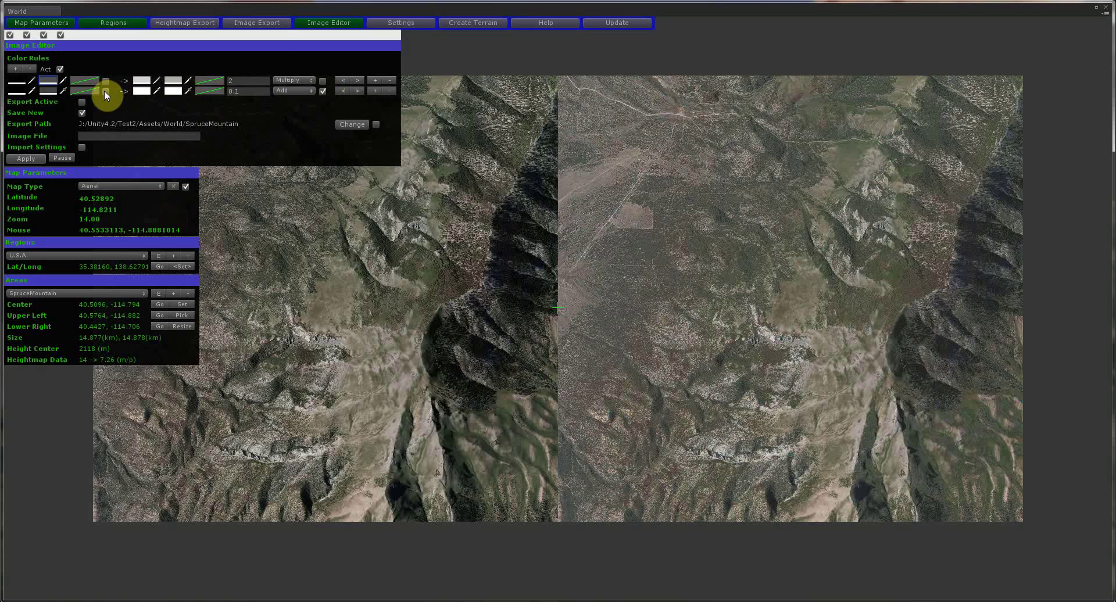
{"action": "left_click", "coordinate": [323, 92]}
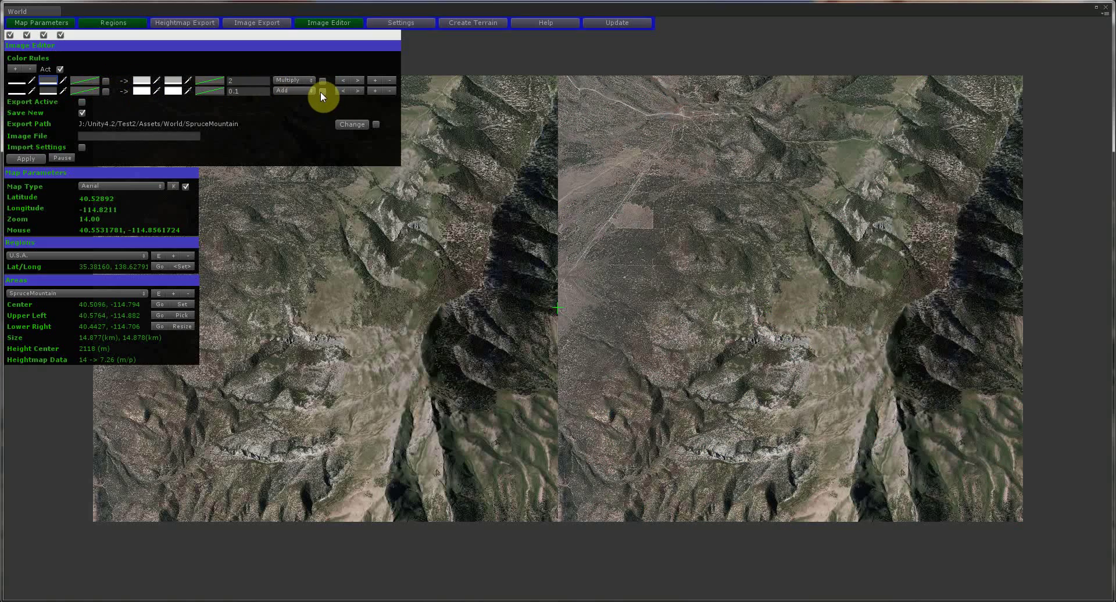
{"action": "left_click", "coordinate": [323, 91]}
{"action": "left_click", "coordinate": [323, 81]}
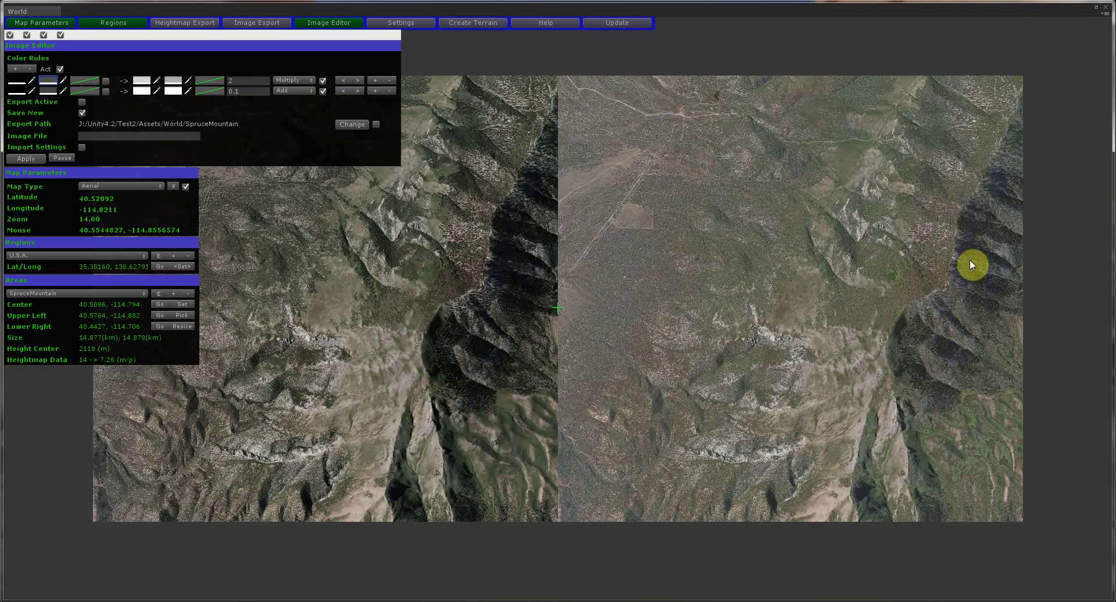
- Set the upper source color to brightness 53 for the Multiply rule and 49 for the Add rule
{"action": "left_click", "coordinate": [47, 81]}
{"action": "left_click", "coordinate": [274, 235]}
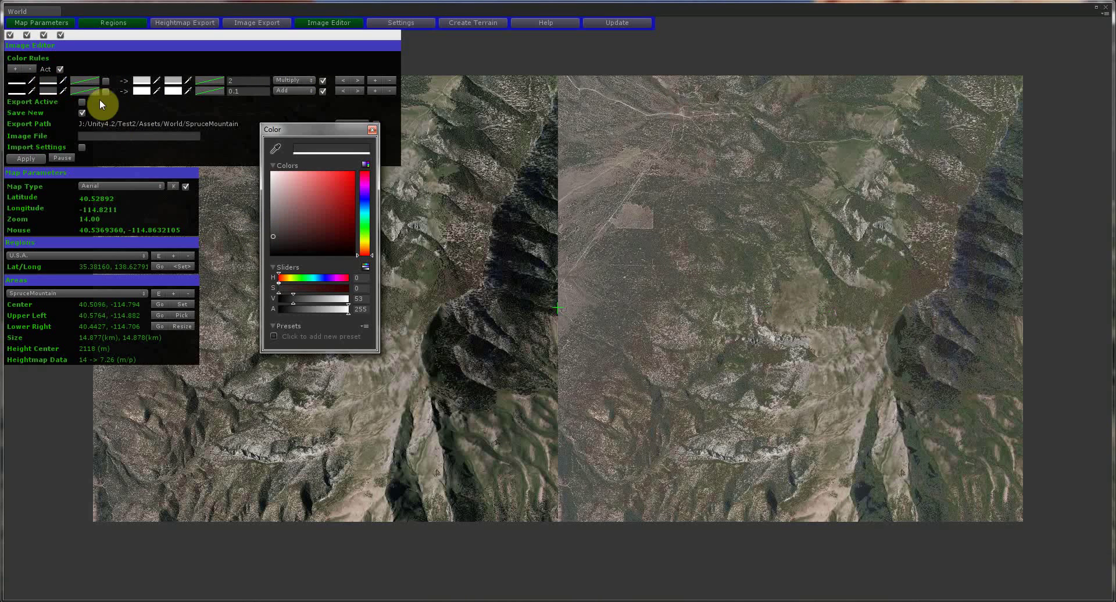
{"action": "left_click", "coordinate": [53, 91]}
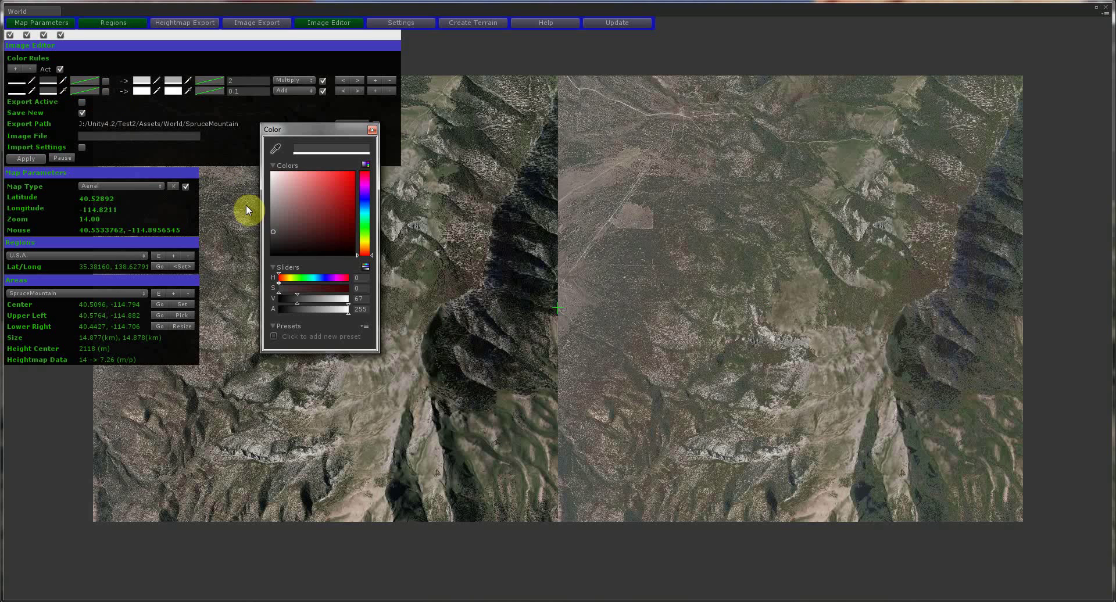
{"action": "left_click", "coordinate": [271, 238]}
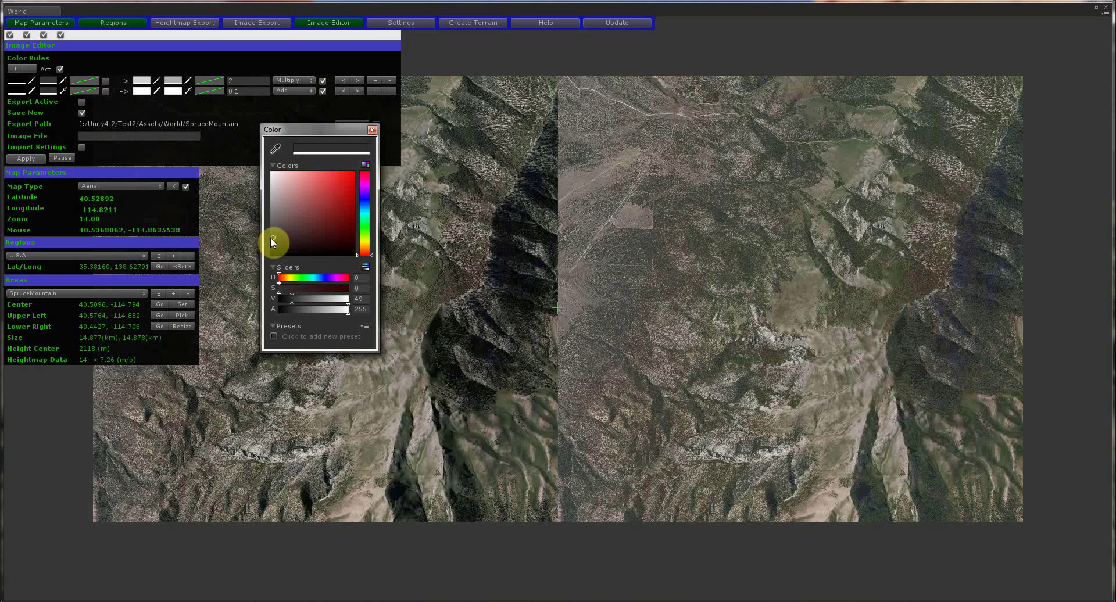
{"action": "left_click", "coordinate": [373, 131]}
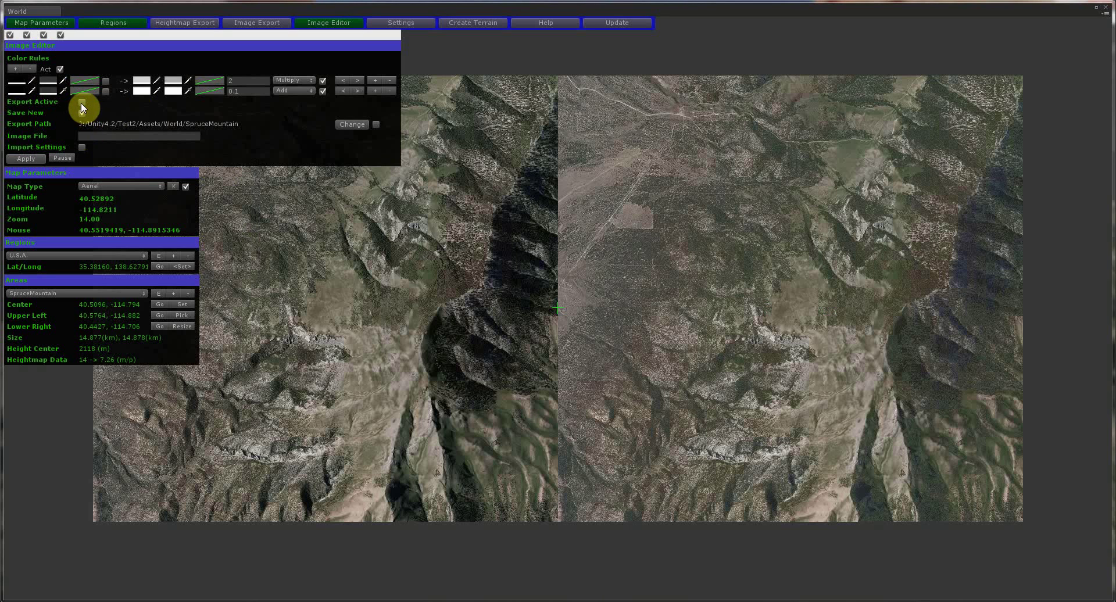
- Apply the color rules with SpruceMountain2 as the output image file name and check the terrain creation settings
{"action": "left_click", "coordinate": [84, 137]}
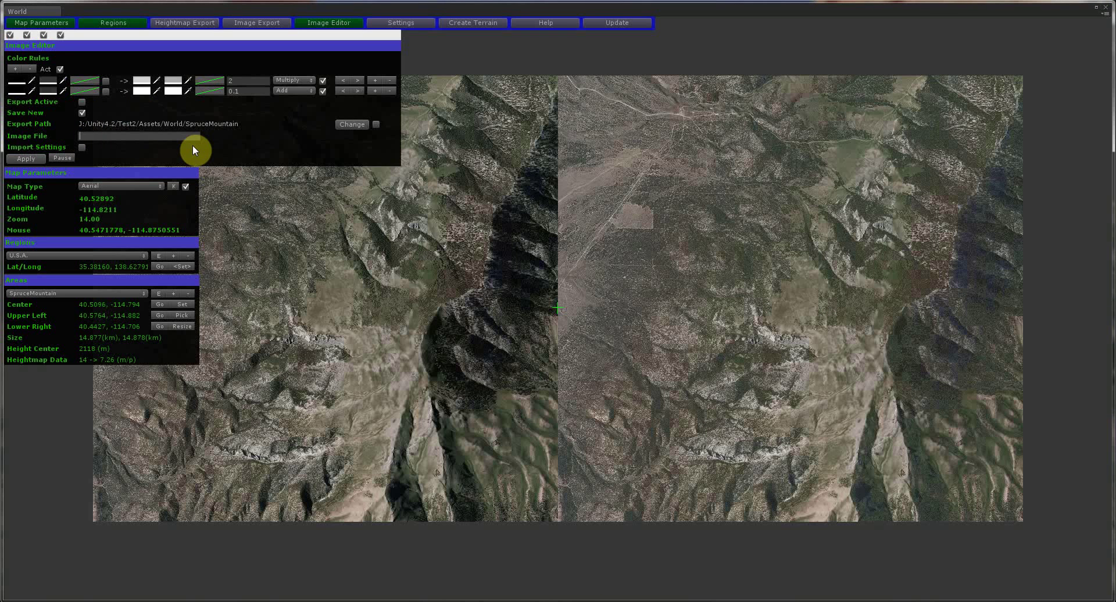
{"action": "type", "text": "SpruceMountain2"}
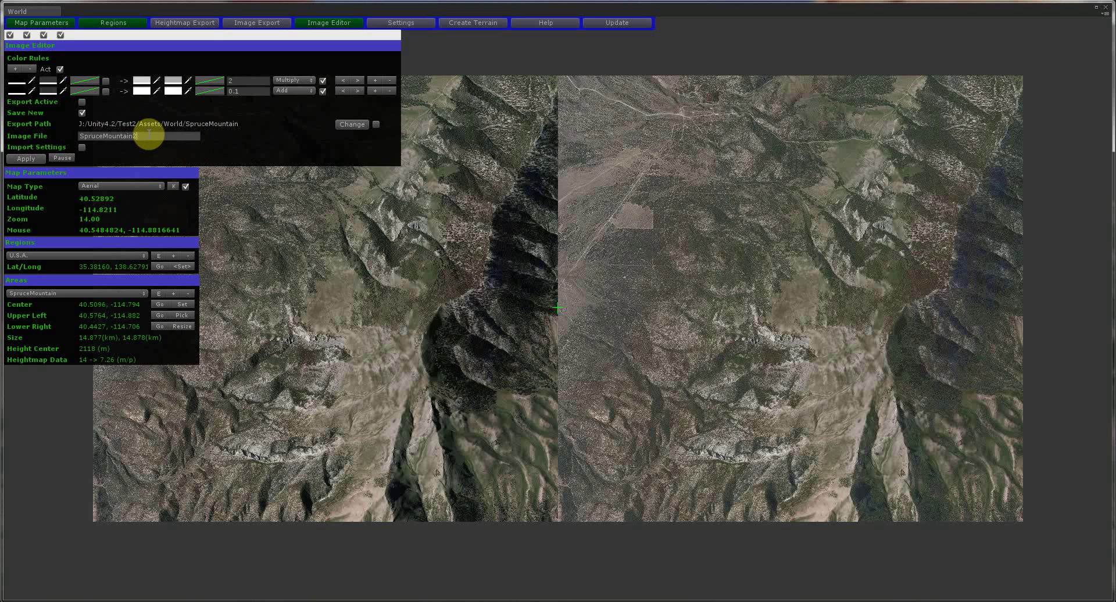
{"action": "left_click", "coordinate": [26, 160]}
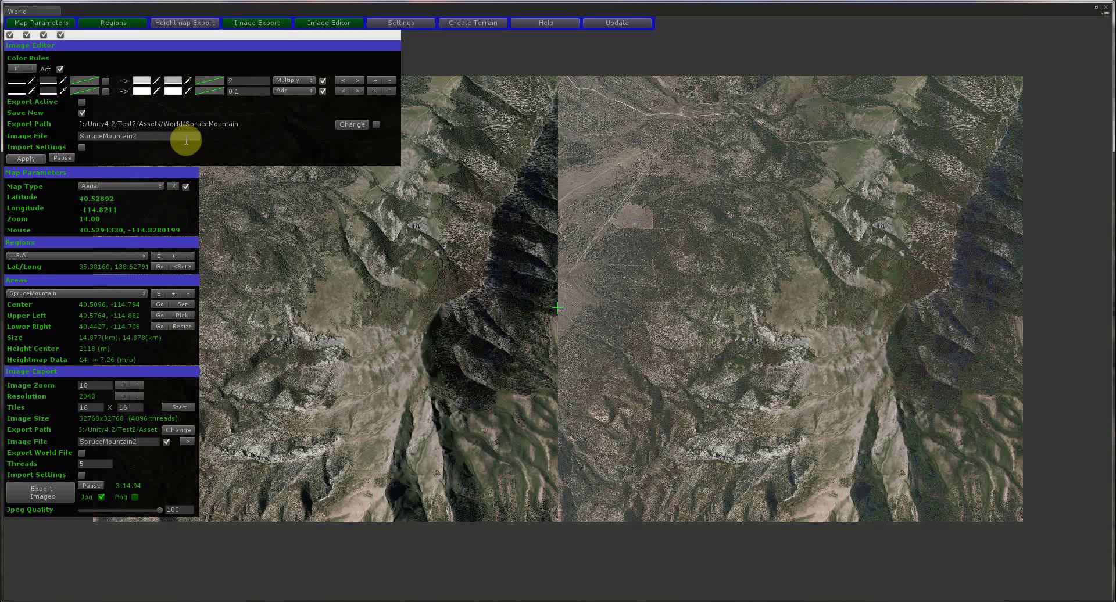
{"action": "left_click", "coordinate": [460, 25]}
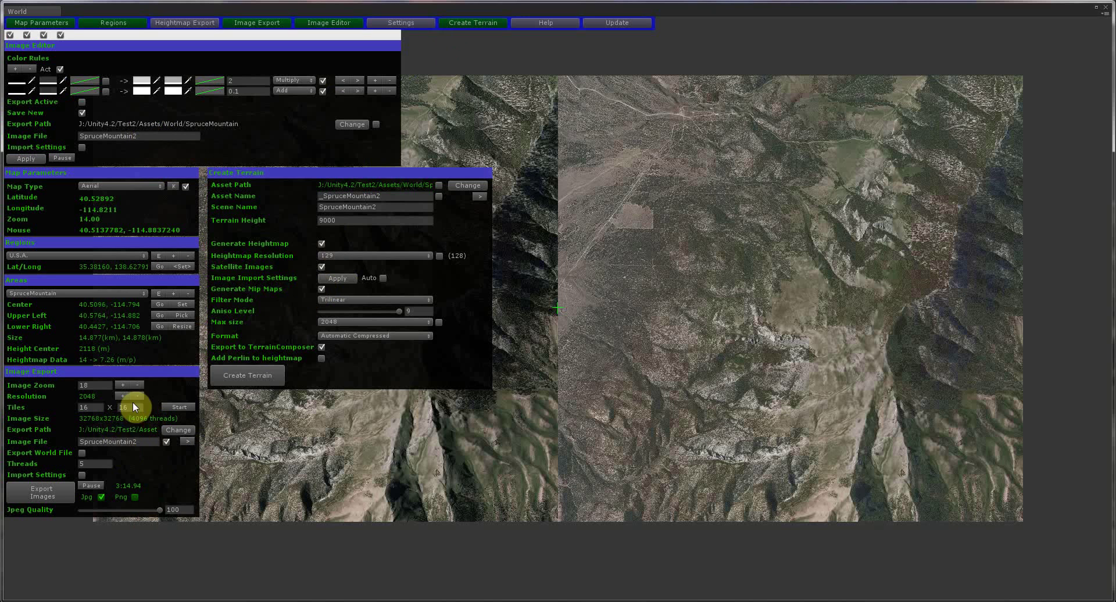
{"action": "left_click", "coordinate": [468, 26]}
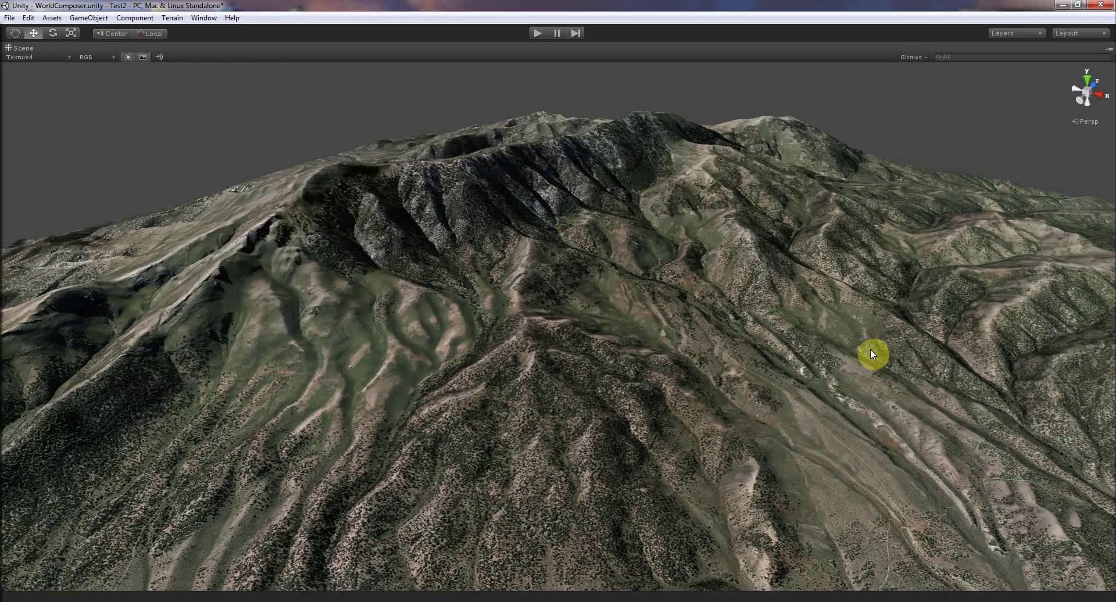
- Restore the full editor layout and delete the U.S.A. terrain object from the scene
{"action": "key", "text": "shift+space"}
{"action": "right_click_drag", "start_coordinate": [549, 281], "coordinate": [419, 235]}
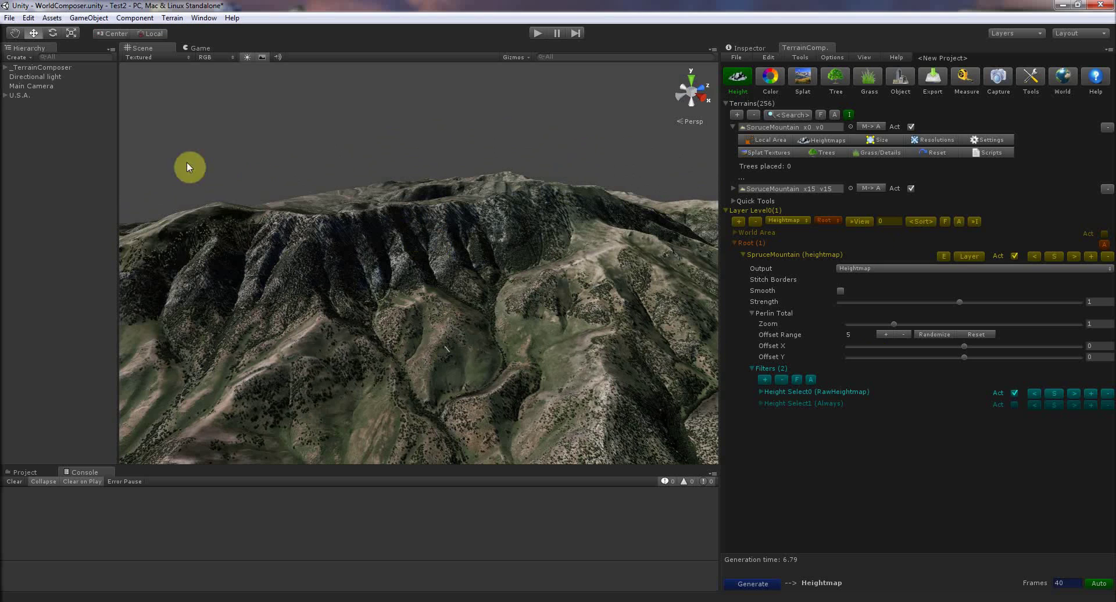
{"action": "left_click", "coordinate": [21, 97]}
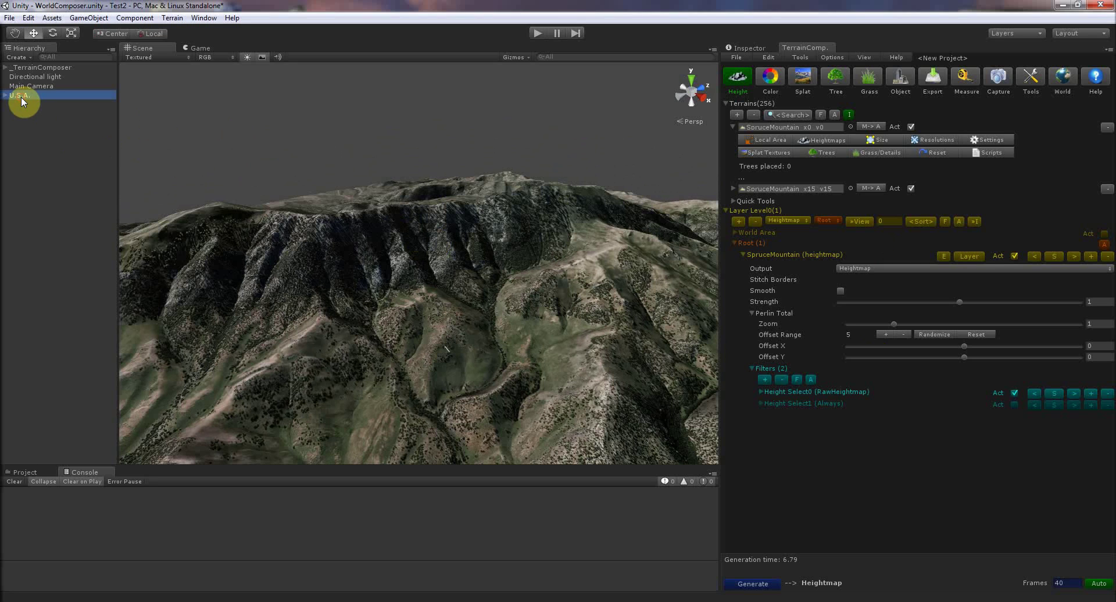
{"action": "key", "text": "Delete"}
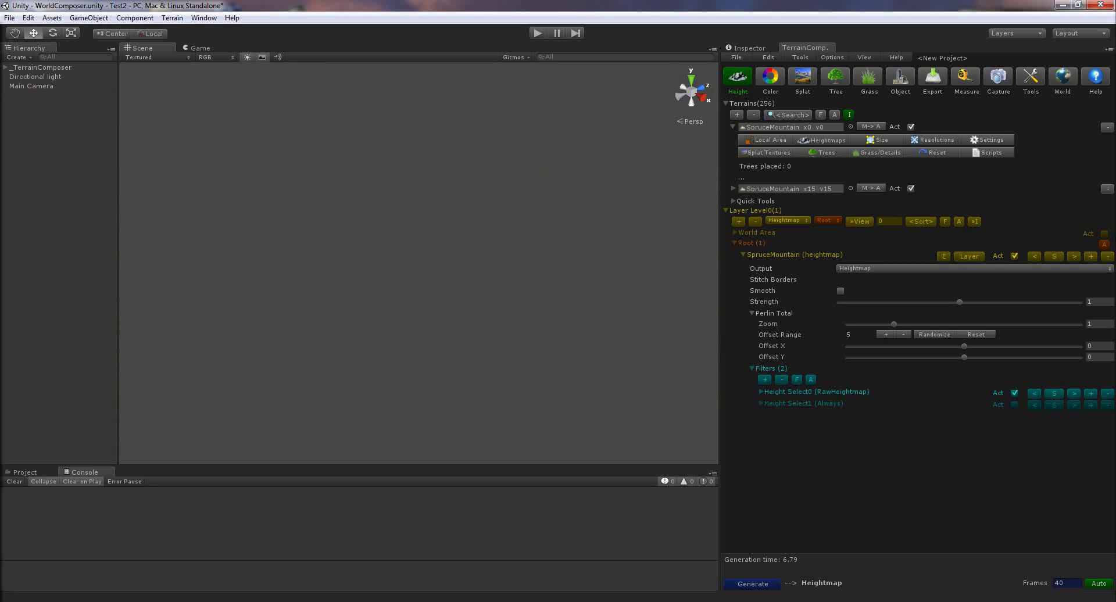
- Clear the terrain list in TerrainComposer beside the World window and collapse the SpruceMountain heightmap layer
{"action": "left_click_drag", "start_coordinate": [1115, 34], "coordinate": [1115, 43]}
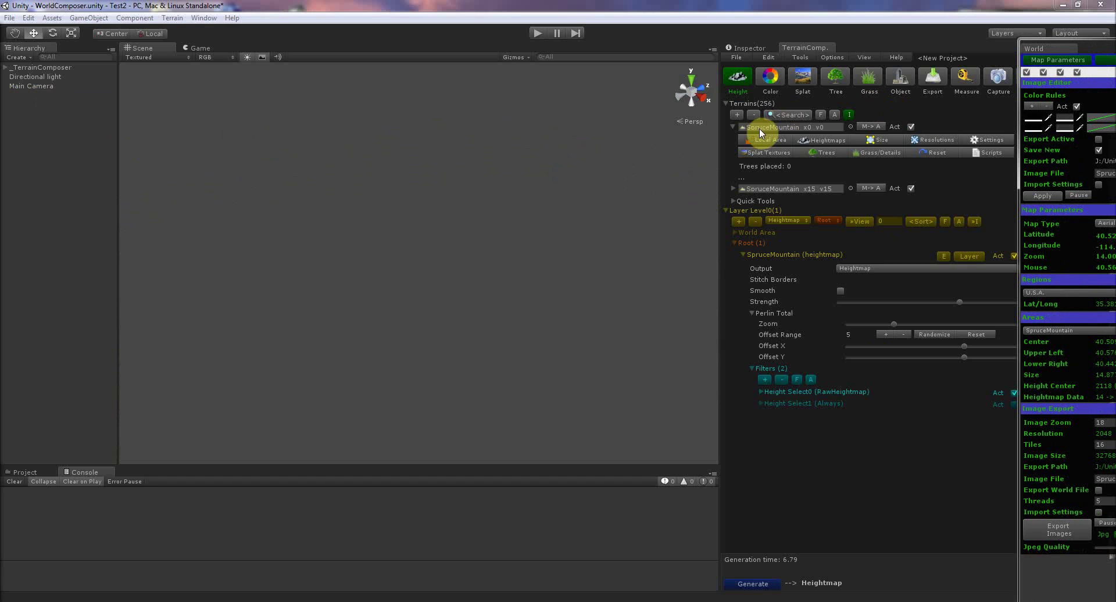
{"action": "left_click", "coordinate": [753, 115]}
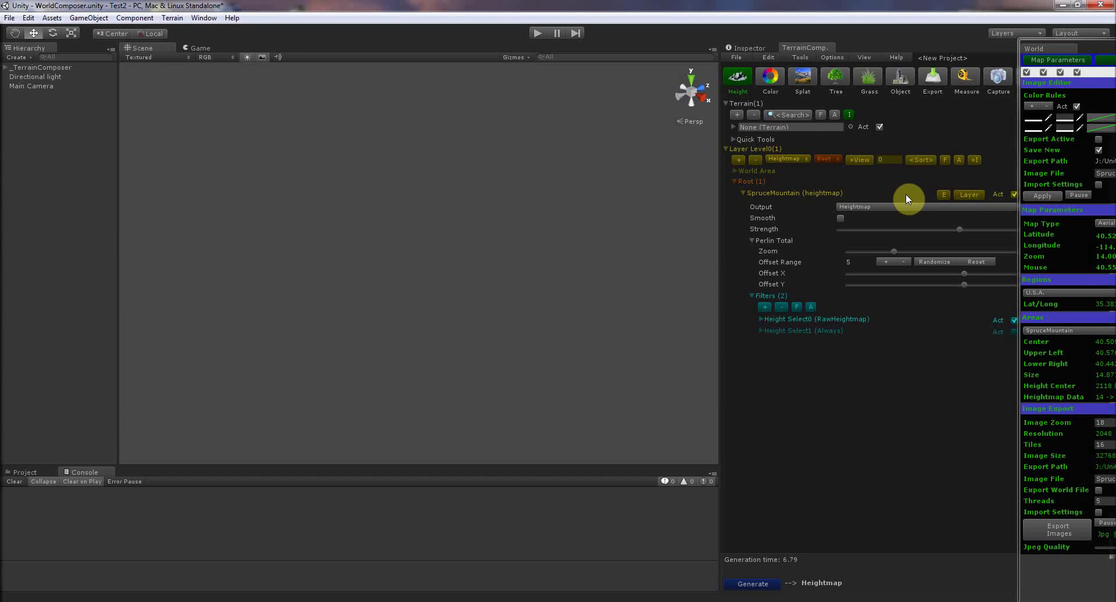
{"action": "left_click", "coordinate": [744, 192]}
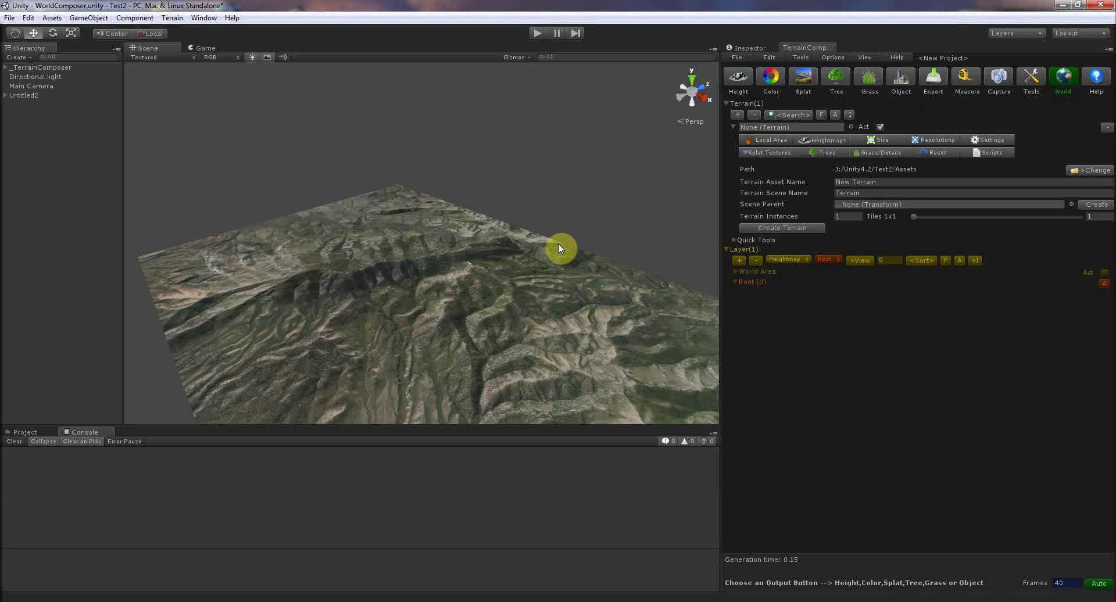
- Examine the SpruceMountain terrain with the edited images in a maximized scene view, from the mountain ridges to the surrounding foothills
{"action": "left_click_drag", "start_coordinate": [558, 243], "coordinate": [529, 258], "text": "alt"}
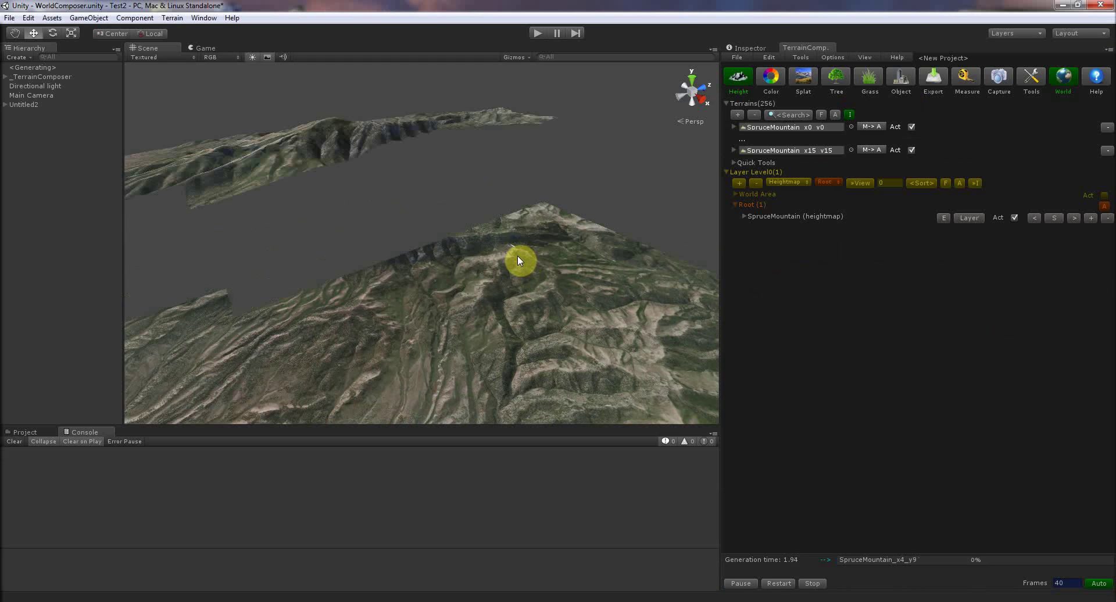
{"action": "left_click_drag", "start_coordinate": [512, 259], "coordinate": [569, 237], "text": "alt"}
{"action": "key", "text": "shift+space"}
{"action": "key", "text": "w"}
{"action": "right_click_drag", "start_coordinate": [568, 237], "coordinate": [542, 343]}
{"action": "key", "text": "d"}
{"action": "middle_click_drag", "start_coordinate": [610, 339], "coordinate": [474, 376]}
{"action": "right_click_drag", "start_coordinate": [605, 374], "coordinate": [429, 384]}
{"action": "middle_click_drag", "start_coordinate": [524, 394], "coordinate": [352, 371]}
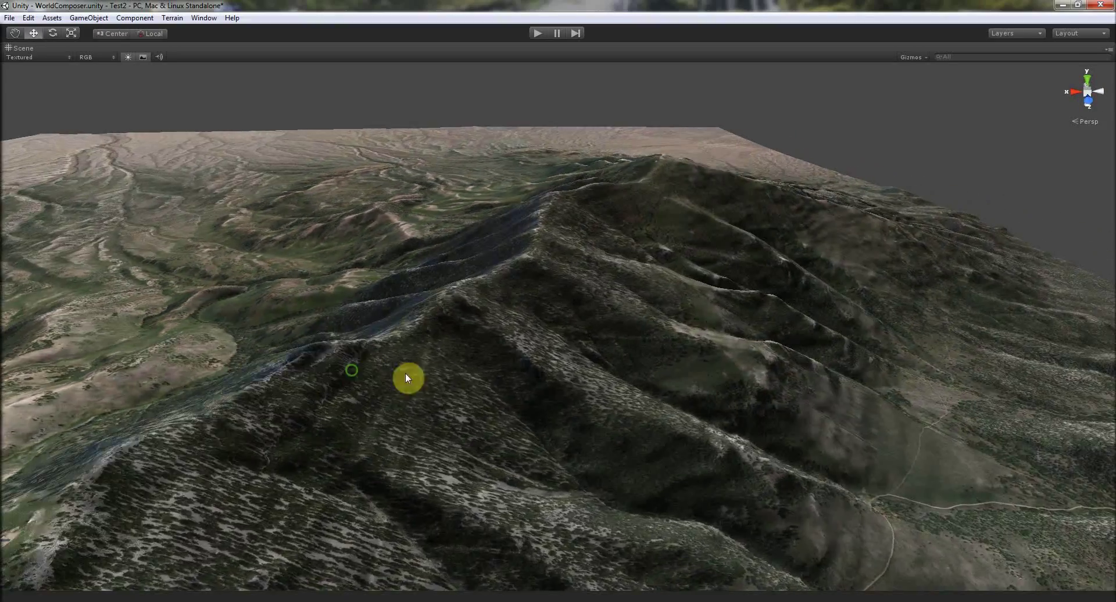
{"action": "right_click_drag", "start_coordinate": [524, 376], "coordinate": [344, 372]}
{"action": "middle_click_drag", "start_coordinate": [549, 435], "coordinate": [426, 373]}
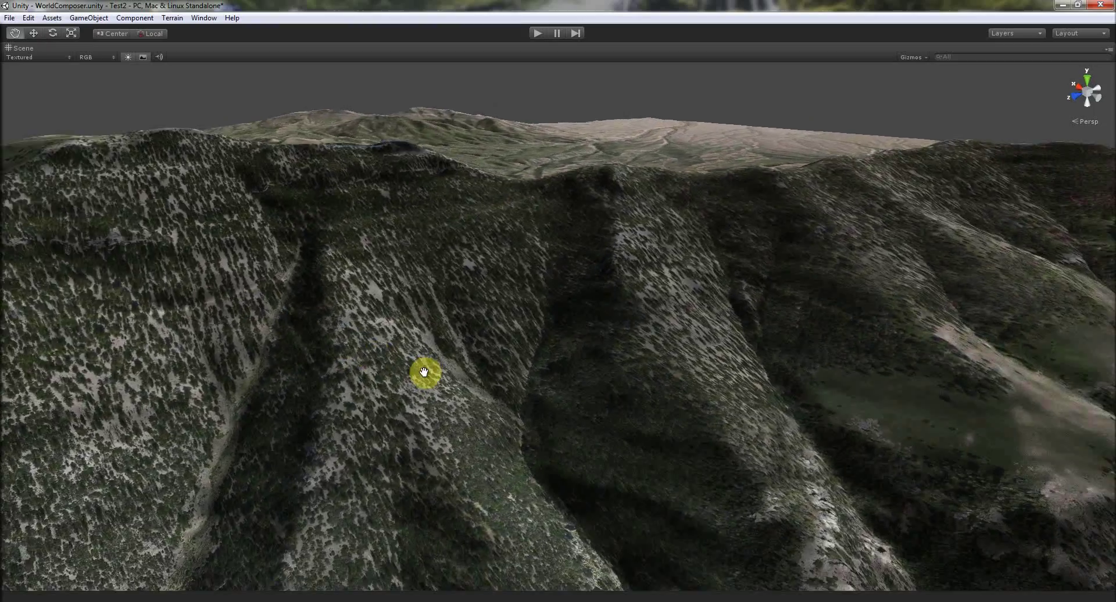
{"action": "right_click_drag", "start_coordinate": [698, 387], "coordinate": [587, 391]}
{"action": "middle_click_drag", "start_coordinate": [743, 407], "coordinate": [498, 411]}
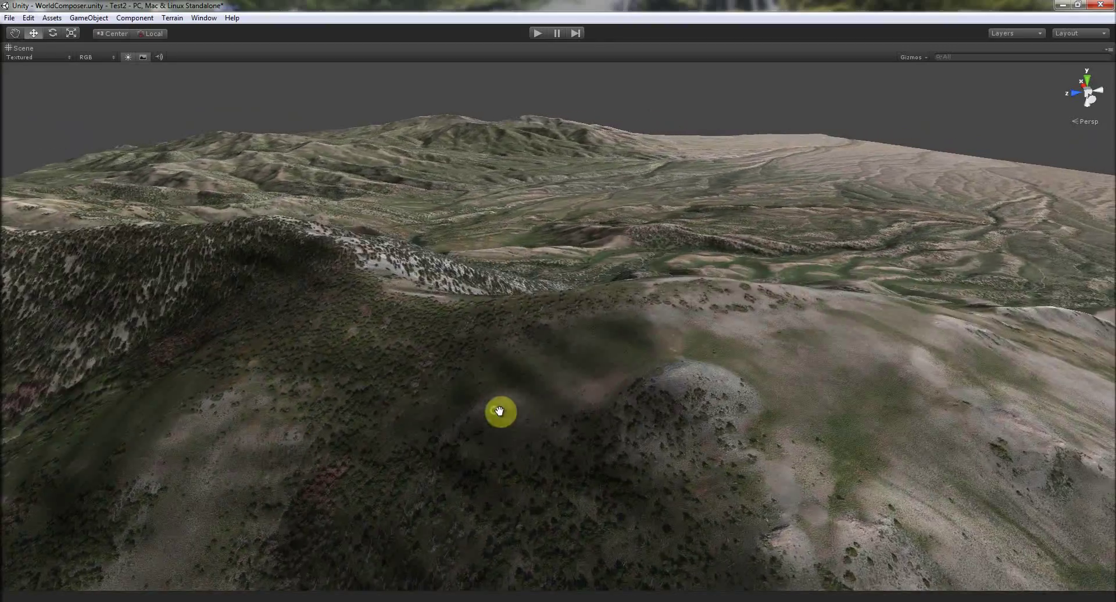
{"action": "right_click_drag", "start_coordinate": [783, 407], "coordinate": [631, 398]}
{"action": "middle_click_drag", "start_coordinate": [944, 393], "coordinate": [778, 329]}
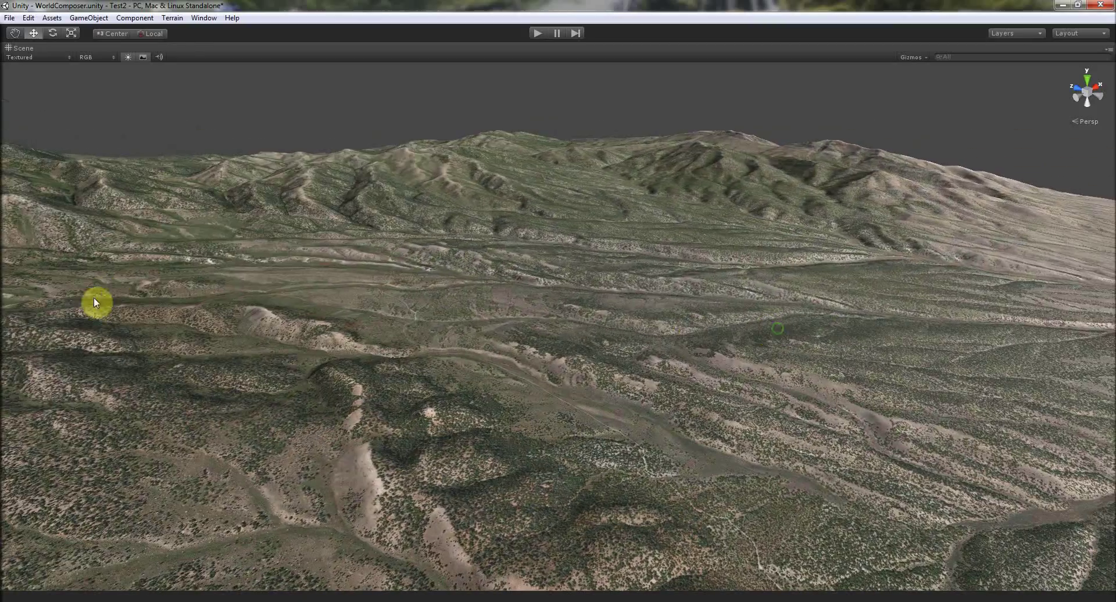
{"action": "right_click_drag", "start_coordinate": [646, 307], "coordinate": [468, 291]}
{"action": "middle_click_drag", "start_coordinate": [631, 371], "coordinate": [481, 264]}
{"action": "right_click_drag", "start_coordinate": [639, 259], "coordinate": [529, 248]}
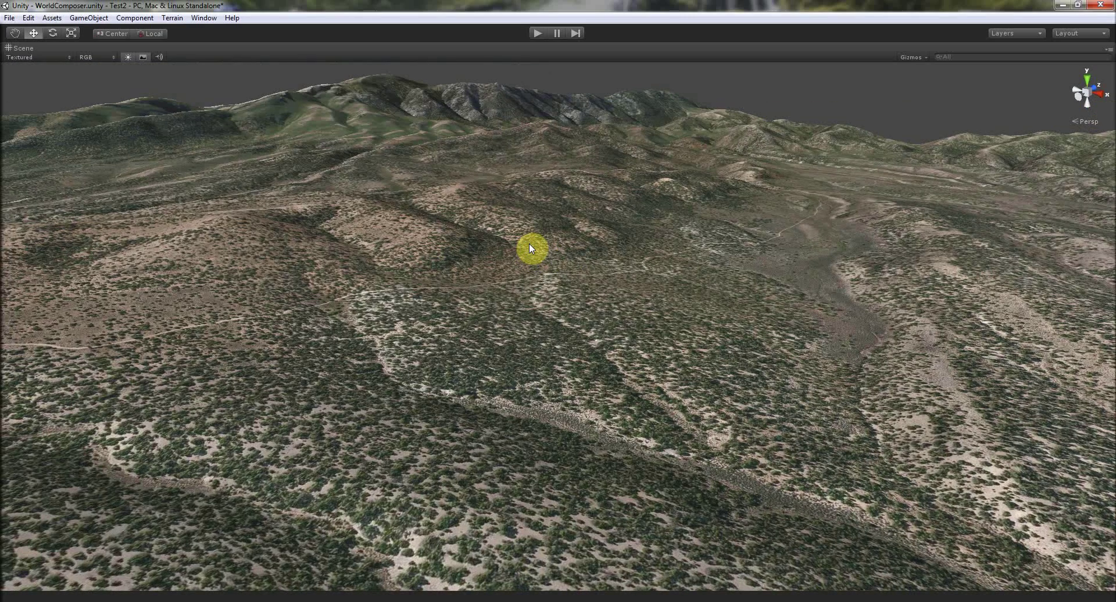